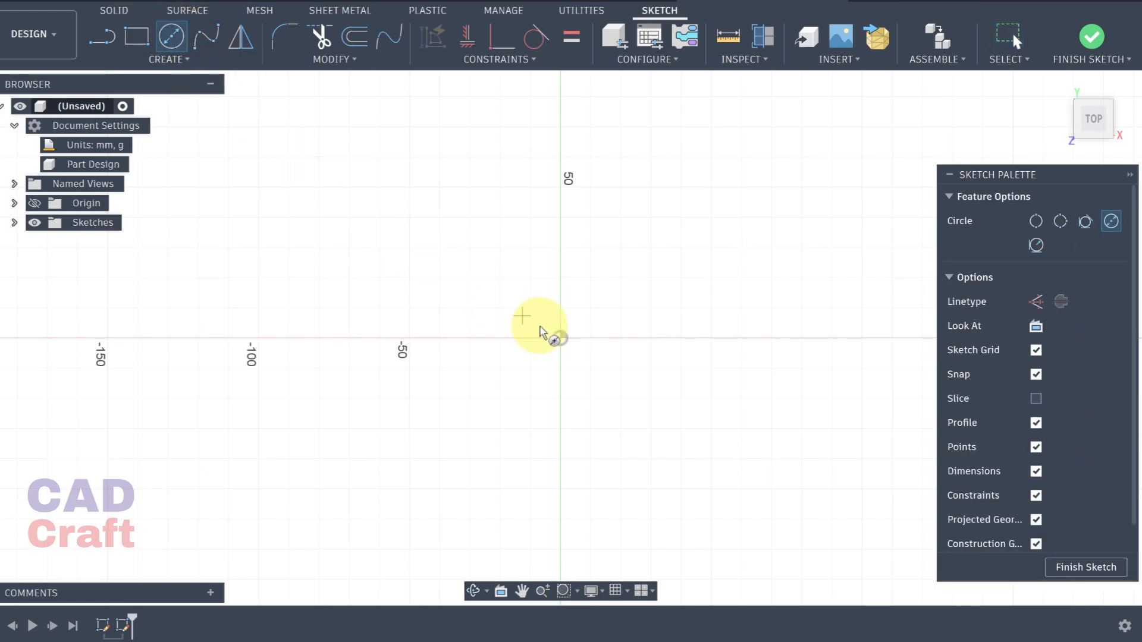
Step: Draw a 32 mm diameter circle centred on the origin
click(561, 338)
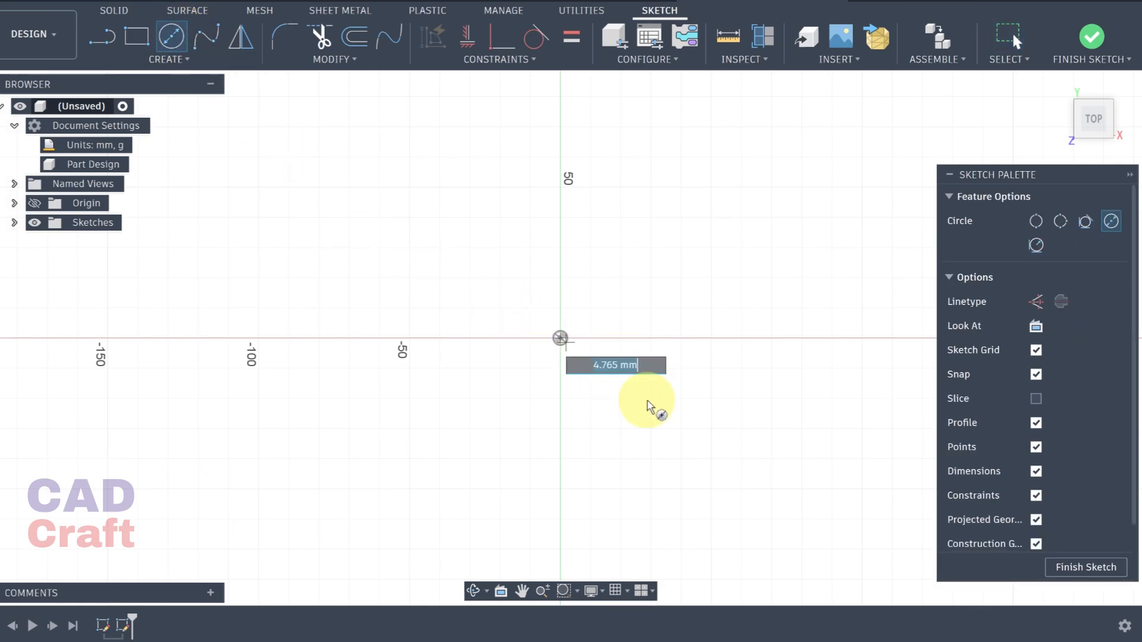
key(Return)
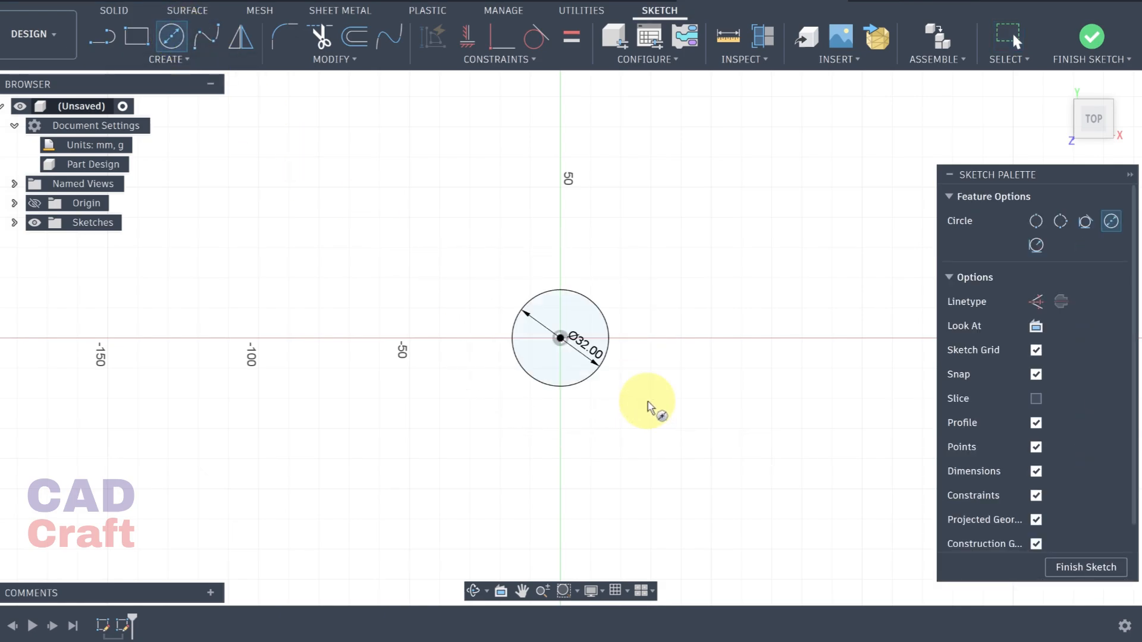
scroll(581, 327, up, 3)
scroll(581, 327, up, 2)
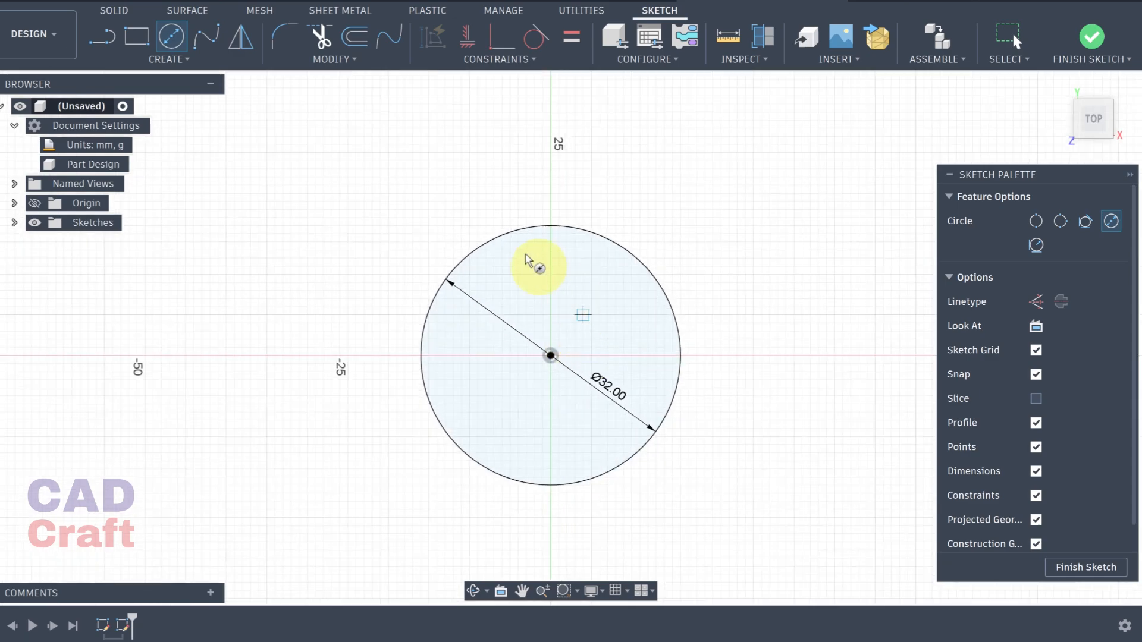
Step: Add a concentric 42 mm diameter circle at the origin and finish the sketch
click(188, 51)
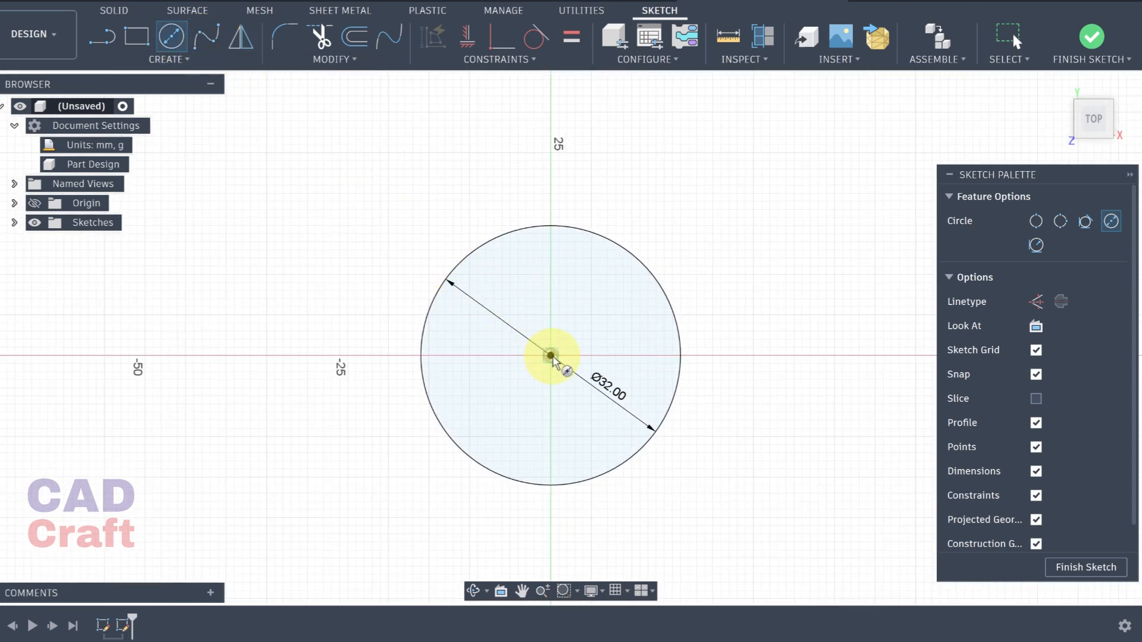
click(551, 356)
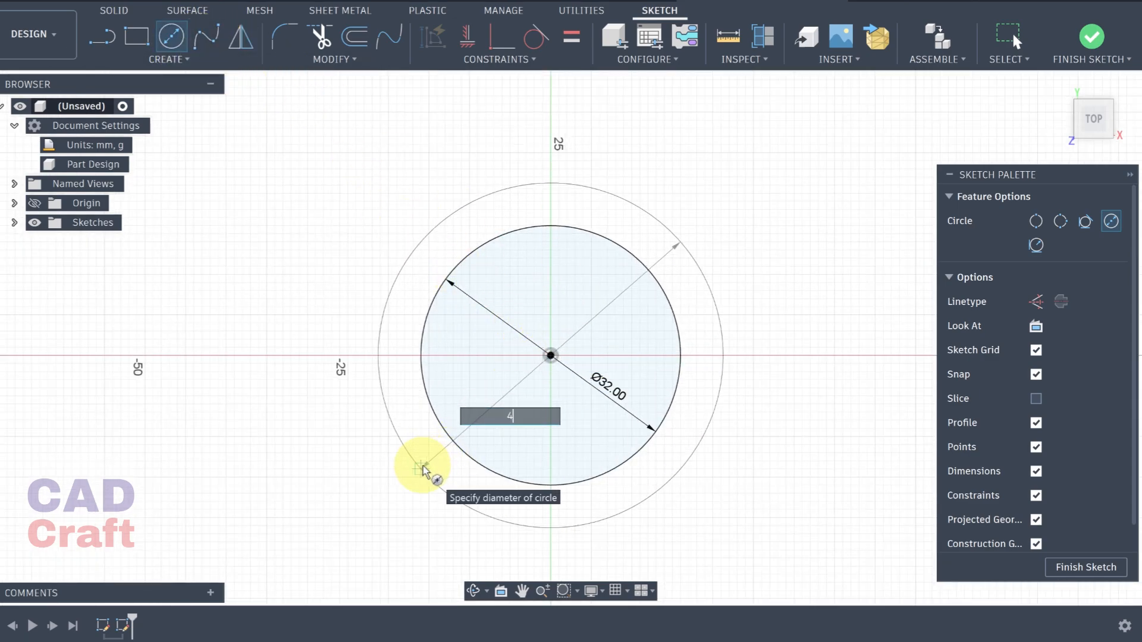
text(42)
key(Return)
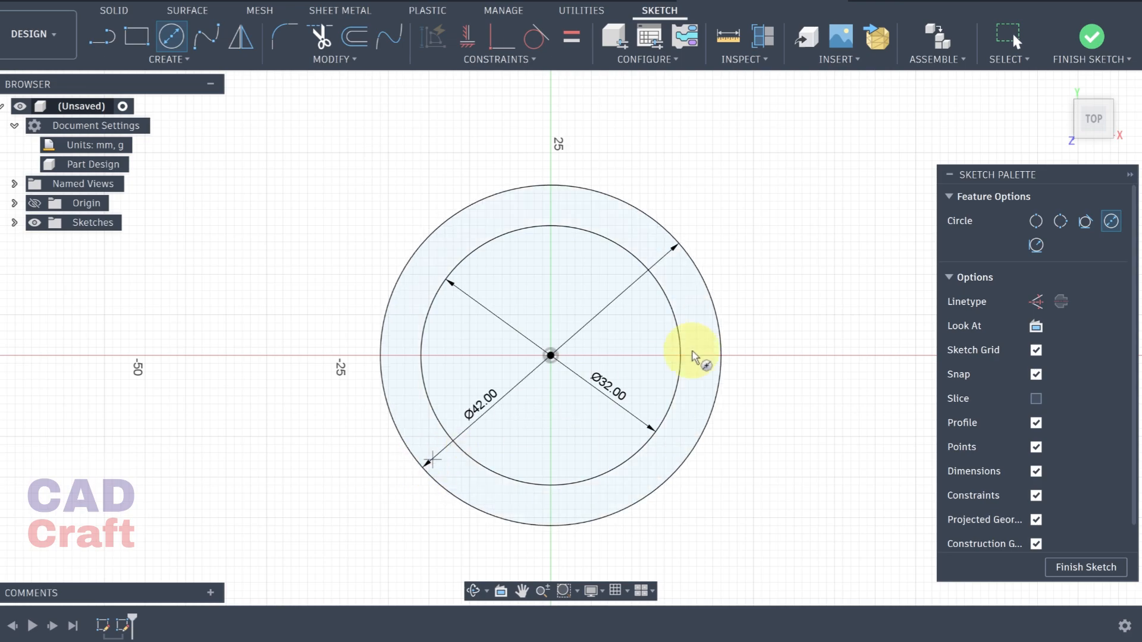
scroll(644, 357, down, 1)
mouse_move(581, 331)
shift+middle_down()
mouse_move(518, 301)
mouse_move(502, 311)
mouse_move(531, 332)
shift+middle_up()
click(1091, 37)
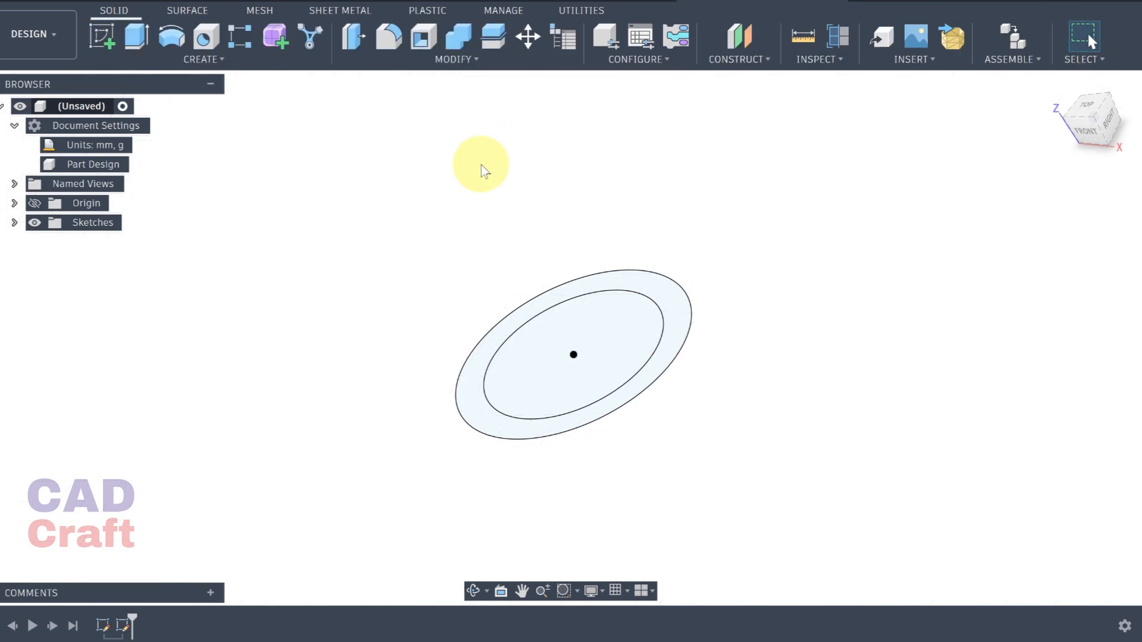
Step: Start a new sketch on the vertical YZ origin plane, perpendicular to the two circles
mouse_move(479, 166)
shift+middle_down()
mouse_move(533, 106)
mouse_move(517, 146)
shift+middle_up()
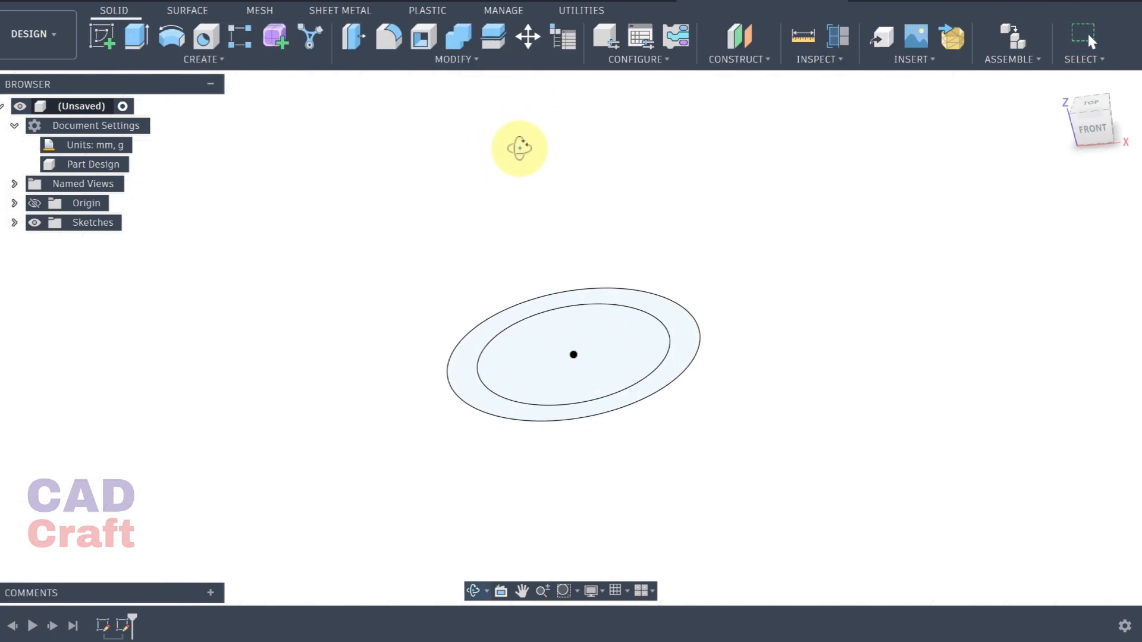
click(103, 35)
shift+middle_drag(592, 278, 405, 452)
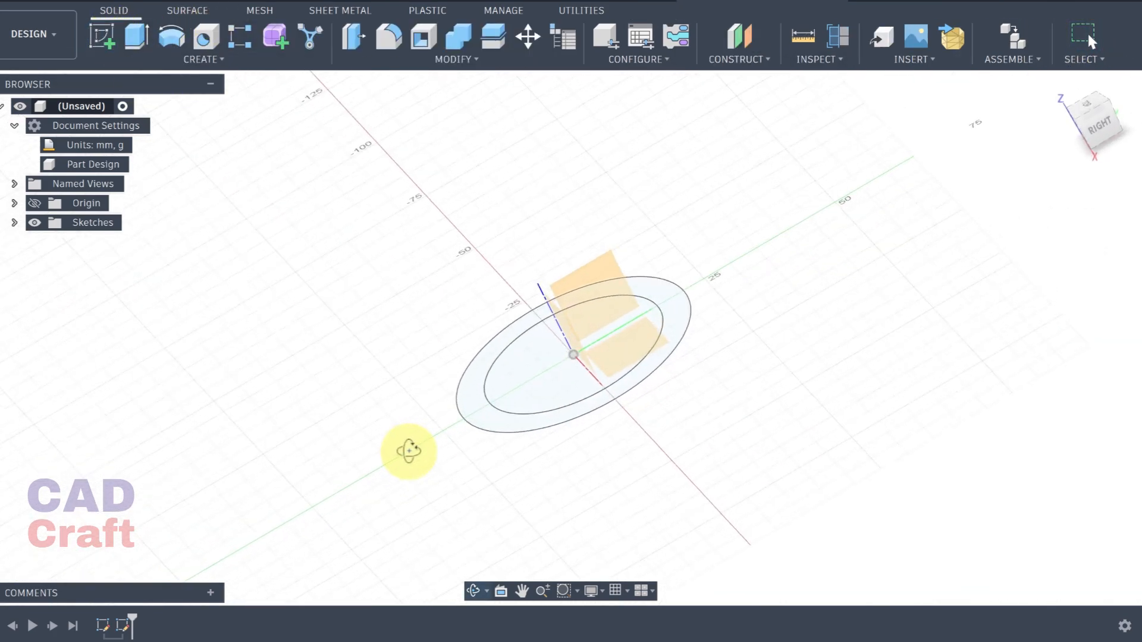
shift+middle_drag(583, 321, 614, 288)
click(614, 288)
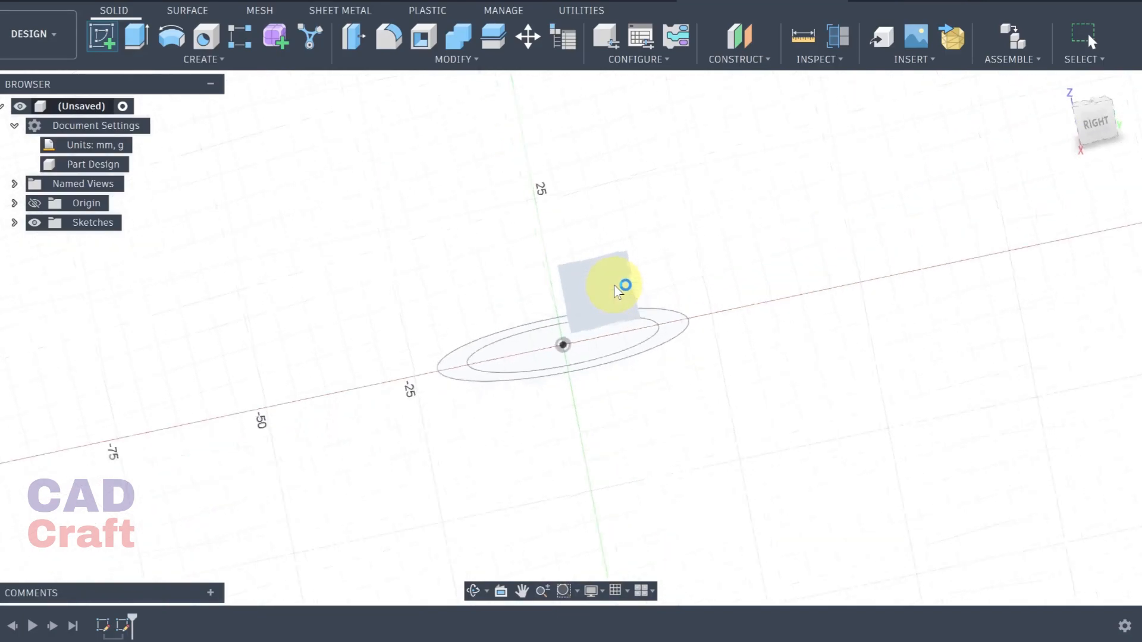
Step: Sketch a closed five-line profile above the circles: about 52 mm base, about 9.6 mm short side, short ledge, slanted edge and vertical back
scroll(617, 216, up, 3)
mouse_move(612, 204)
middle_down()
mouse_move(635, 286)
mouse_move(610, 321)
middle_up()
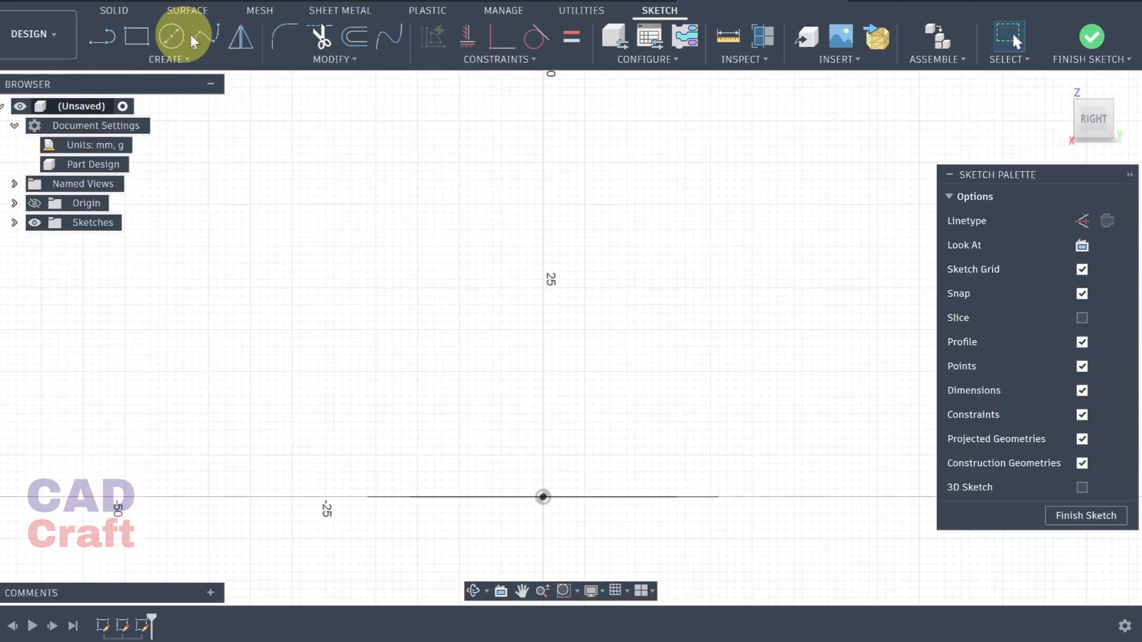
click(113, 39)
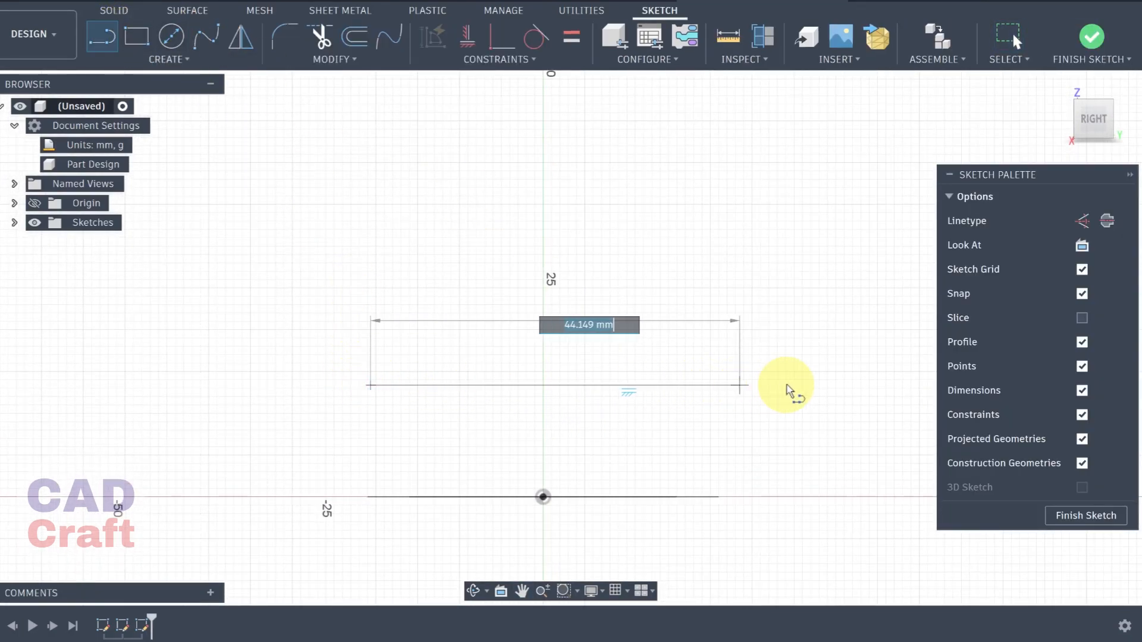
click(803, 385)
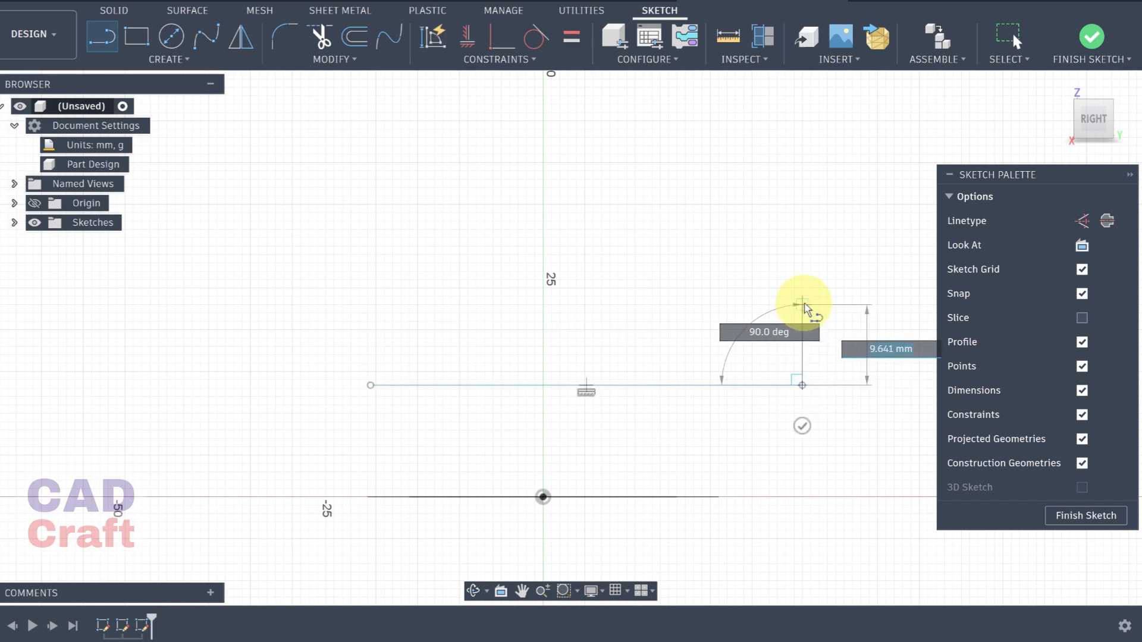
click(802, 305)
click(693, 305)
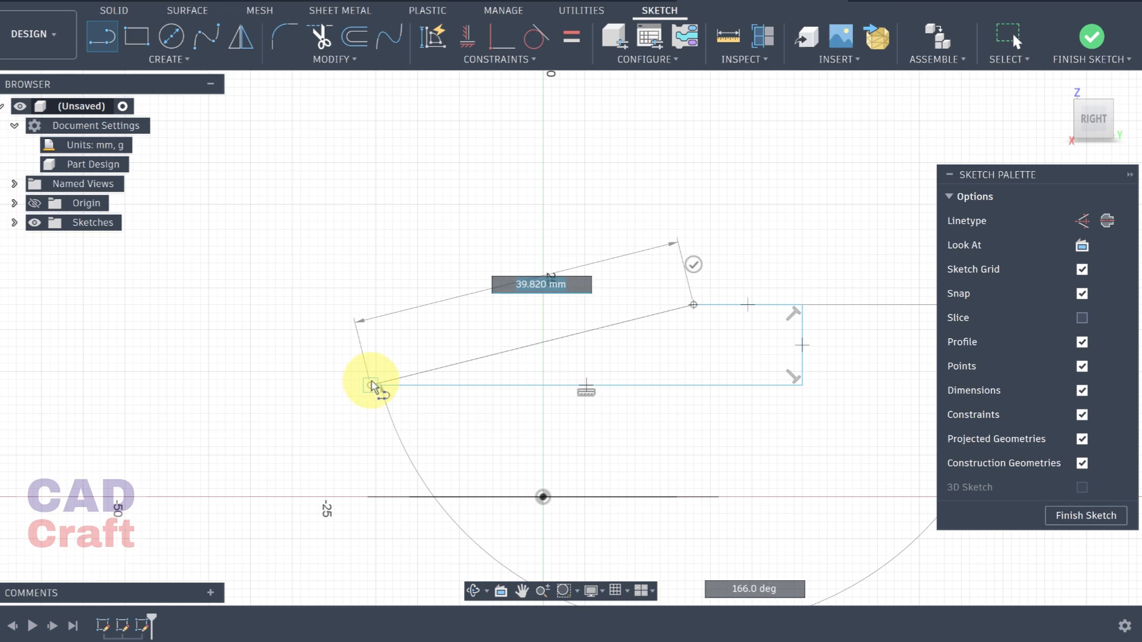
scroll(375, 384, up, 2)
scroll(375, 381, down, 5)
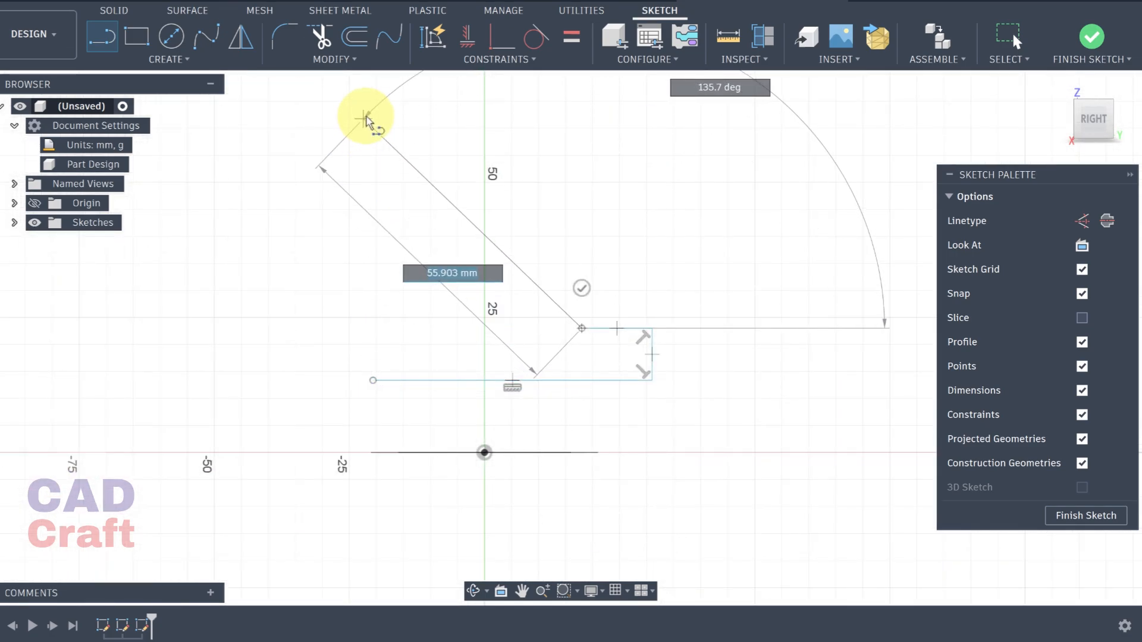
click(373, 122)
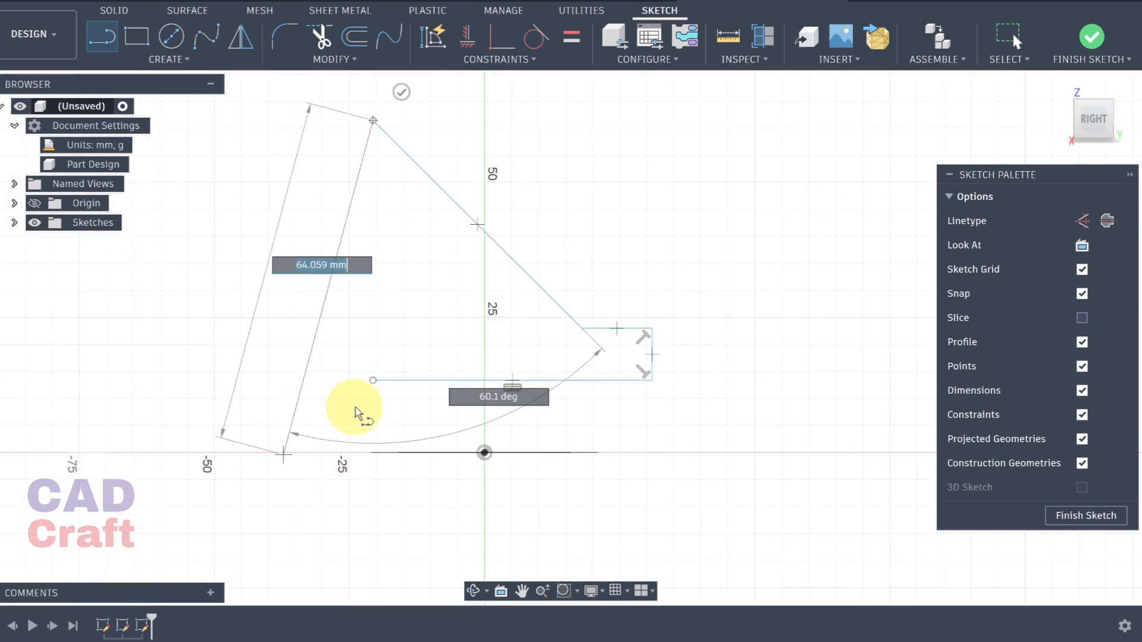
click(373, 380)
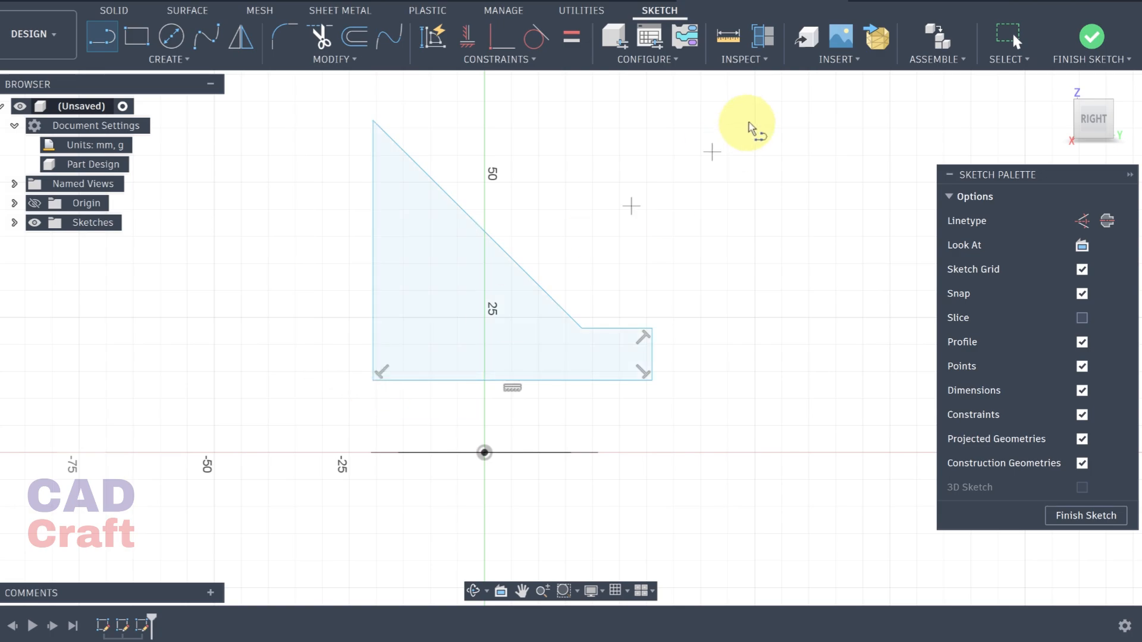
Step: Dimension the profile's horizontal base line at 55 mm
click(168, 59)
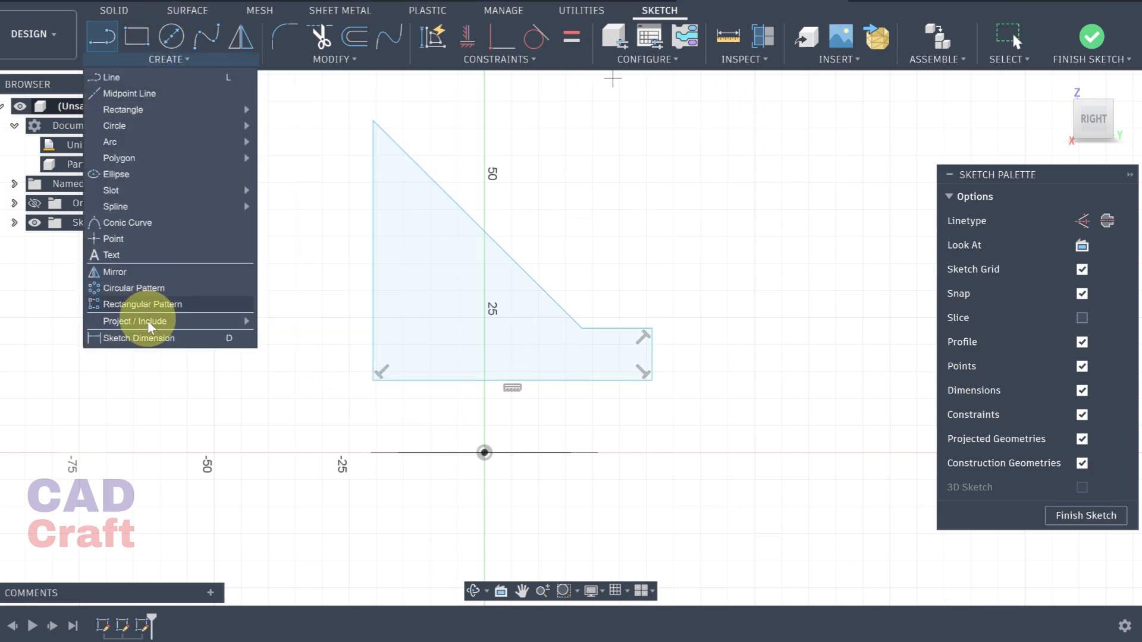
click(139, 338)
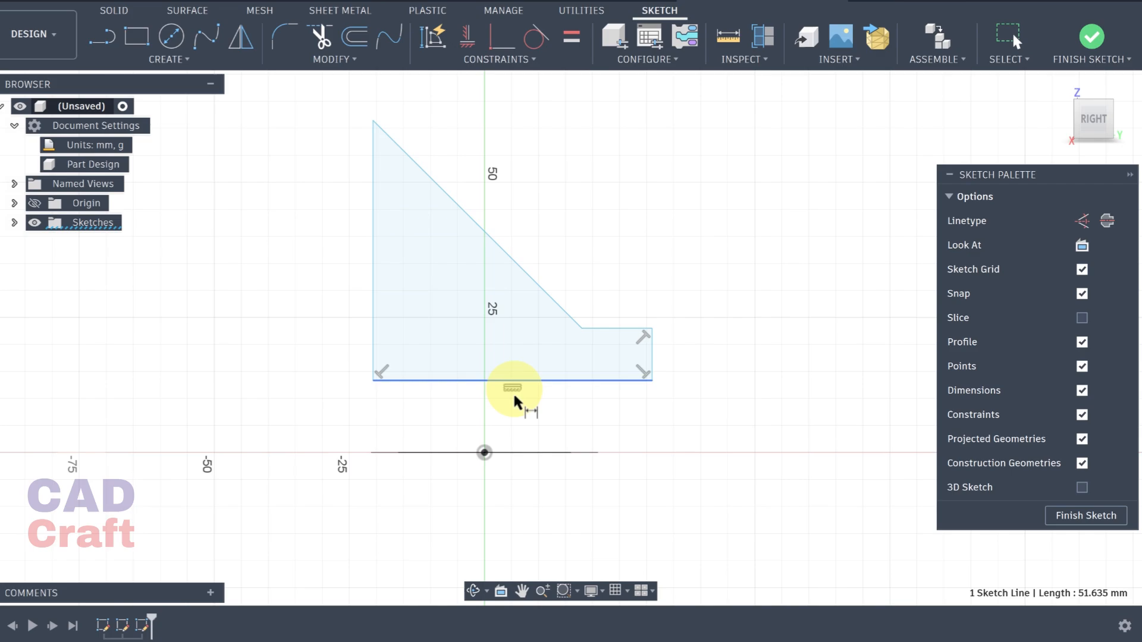
click(514, 396)
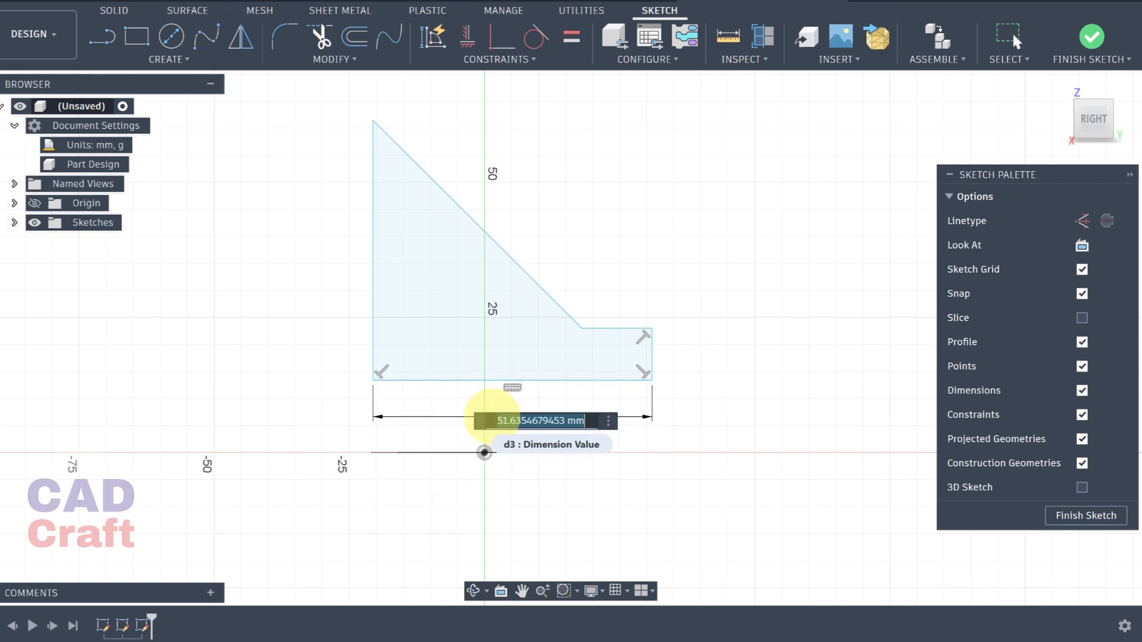
click(492, 416)
text(55)
key(Return)
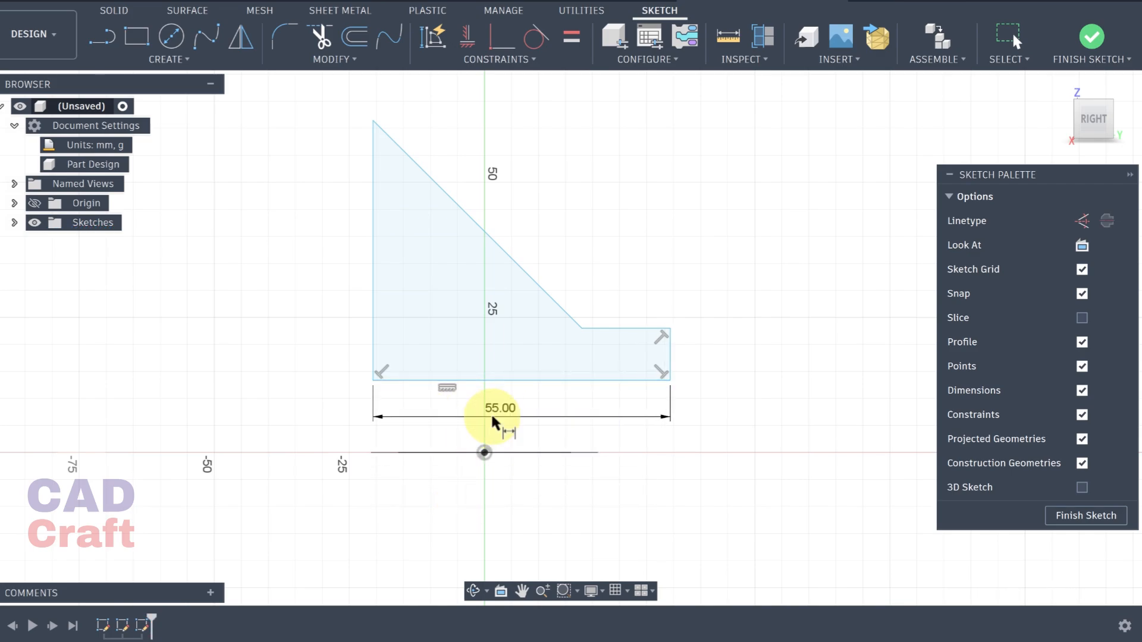
Step: Dimension the profile's short vertical side at 5 mm and the horizontal ledge above it at 10 mm
click(672, 355)
click(759, 350)
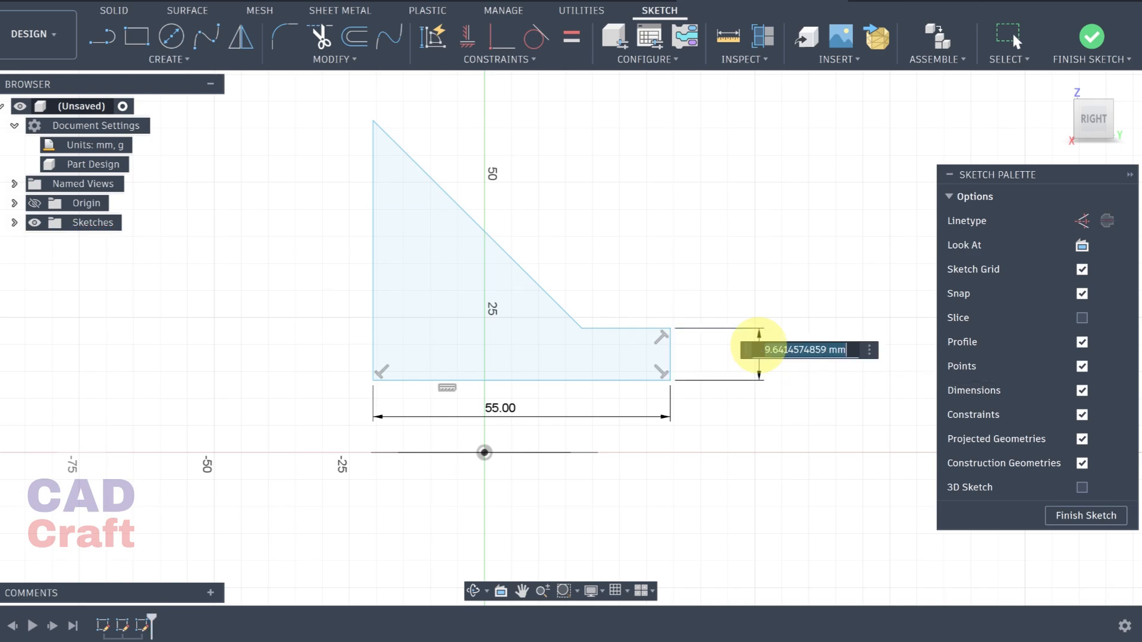
text(5)
key(Return)
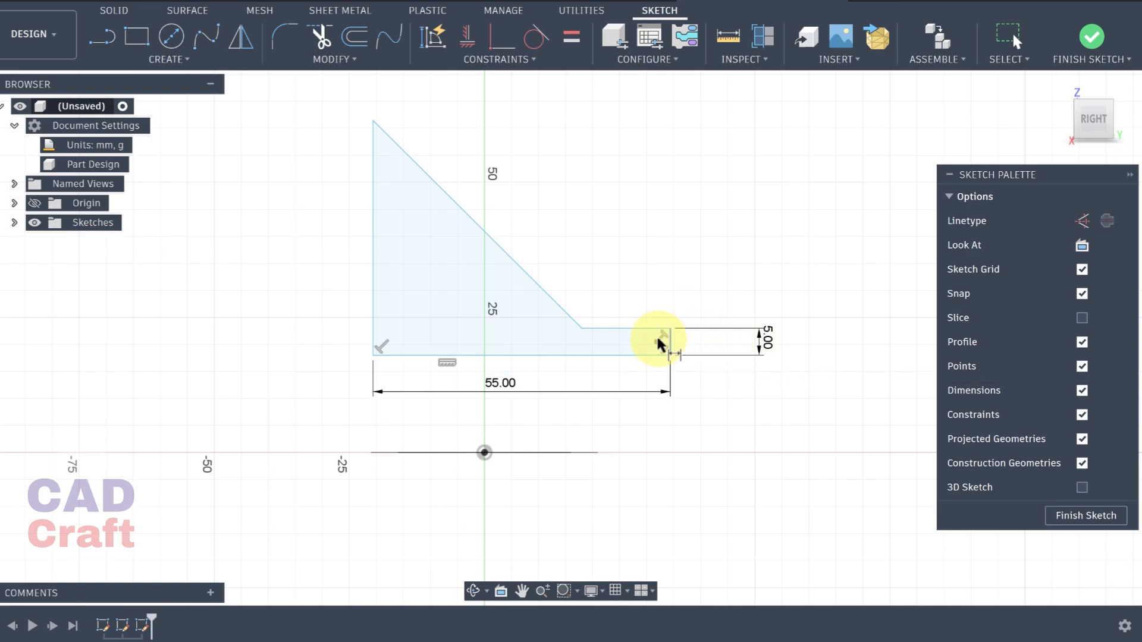
click(629, 269)
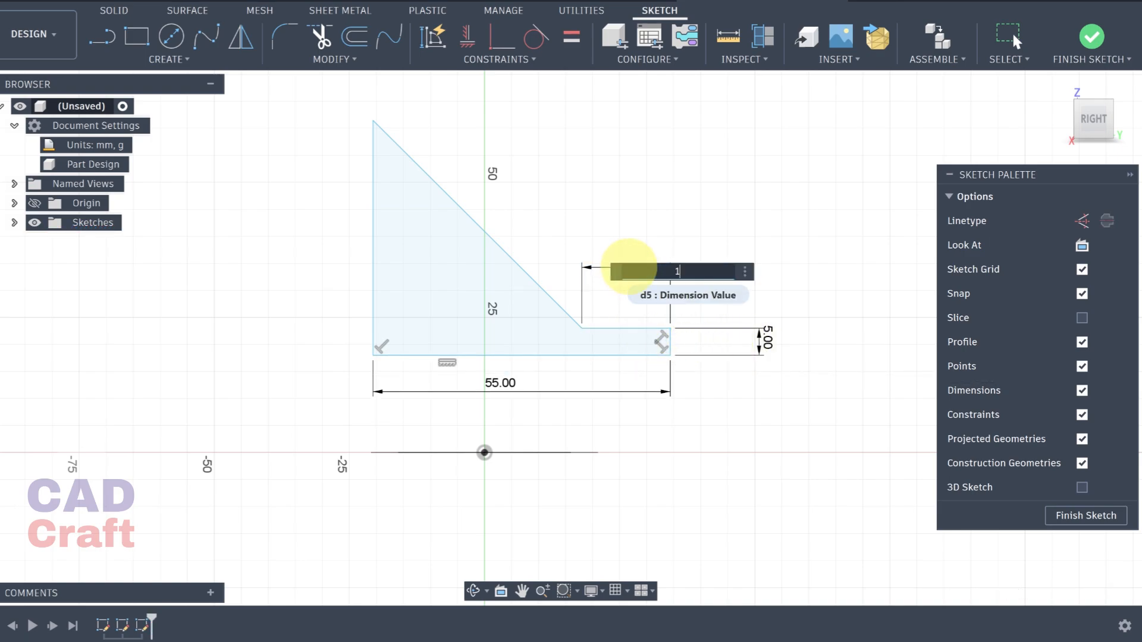
text(10)
key(Return)
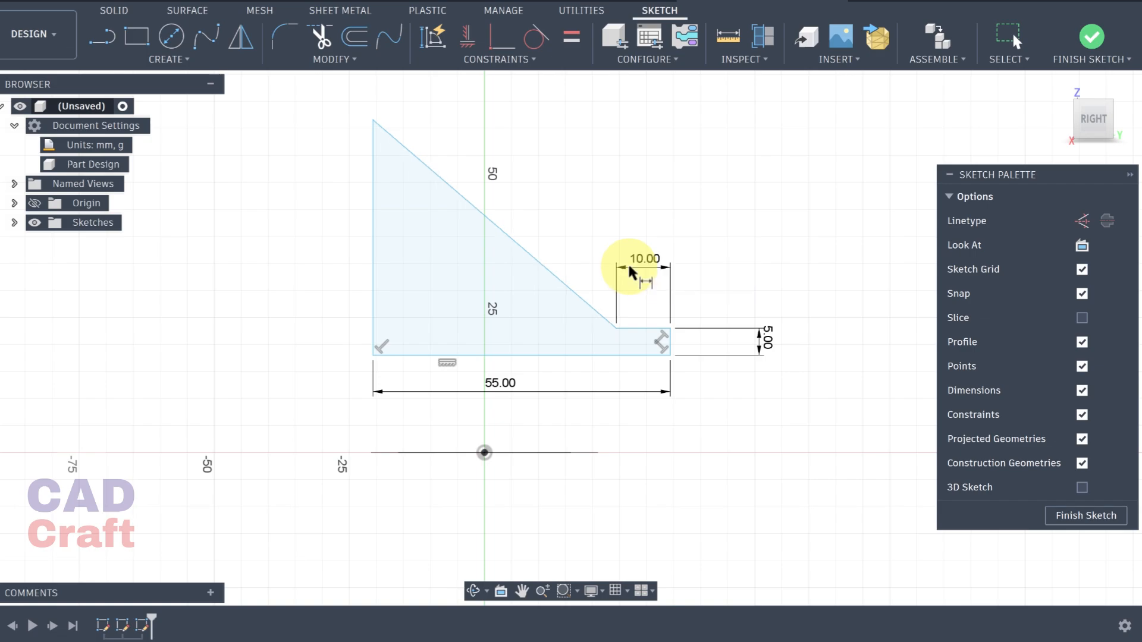
Step: Set the angle between the slanted edge and the horizontal ledge to 126 degrees
click(536, 260)
click(650, 327)
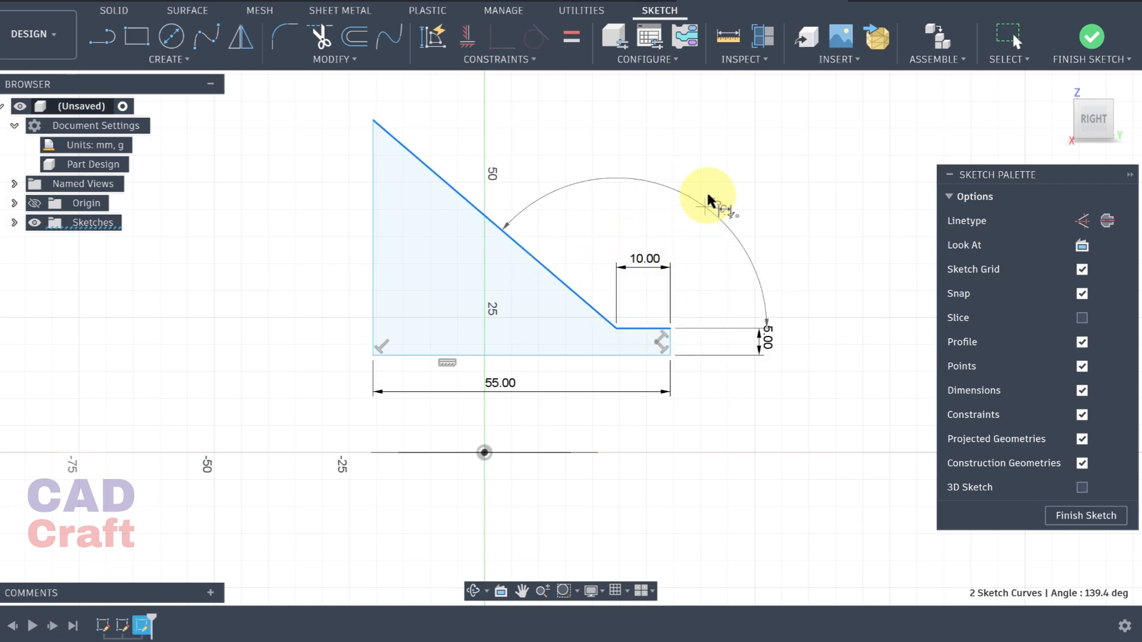
click(737, 161)
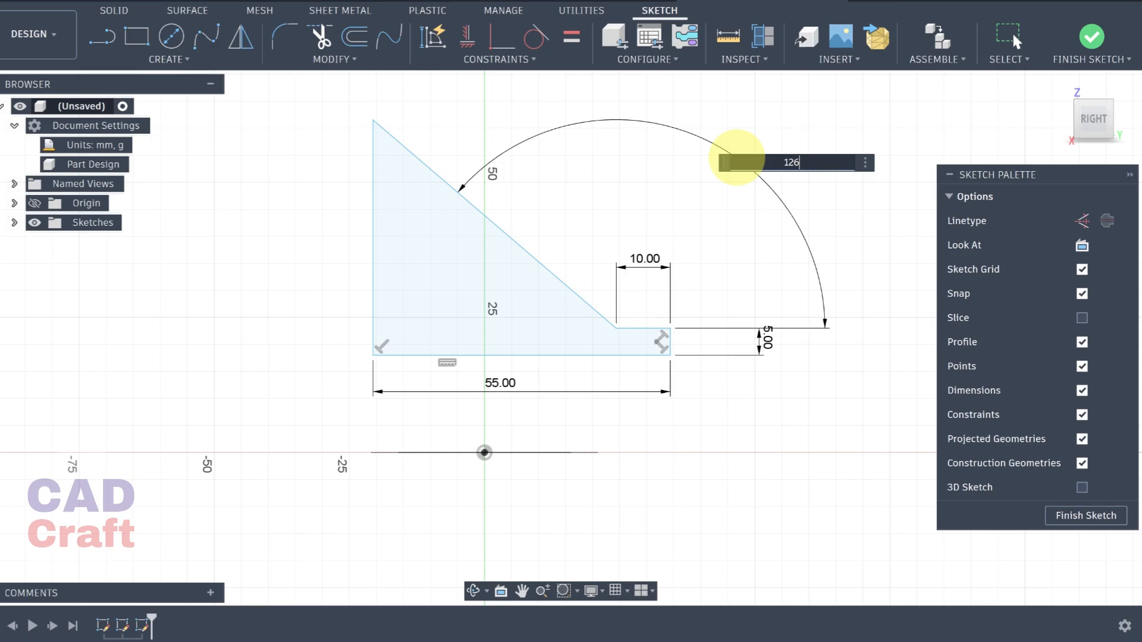
text(126)
key(Return)
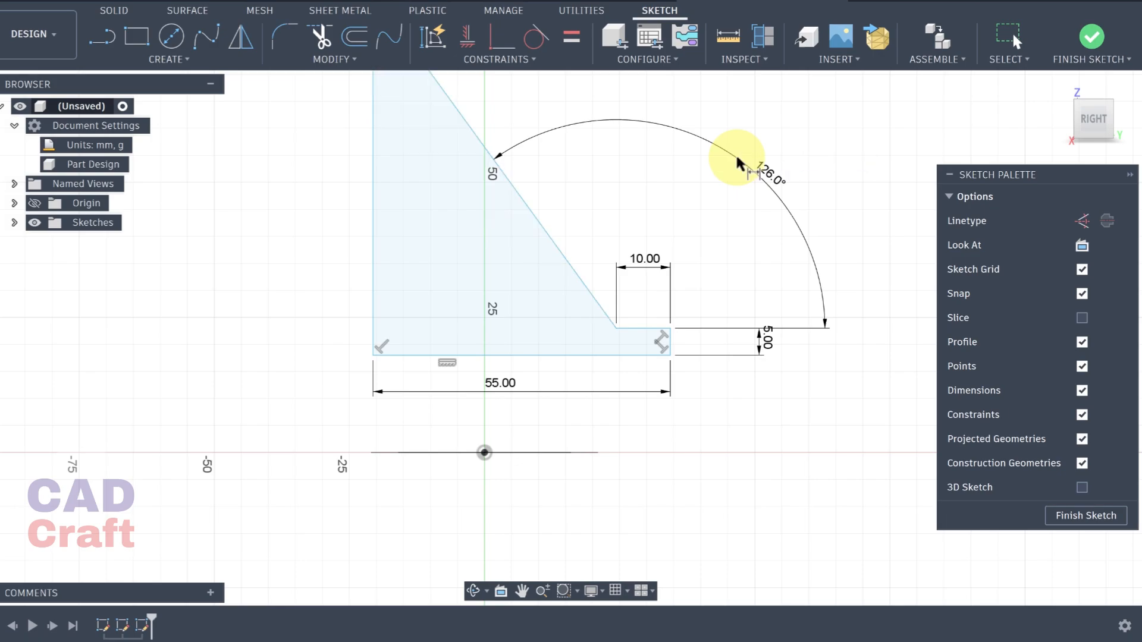
Step: Dimension the vertical distance from the horizontal ledge to the circle sketch below at 14 mm
click(629, 329)
click(570, 454)
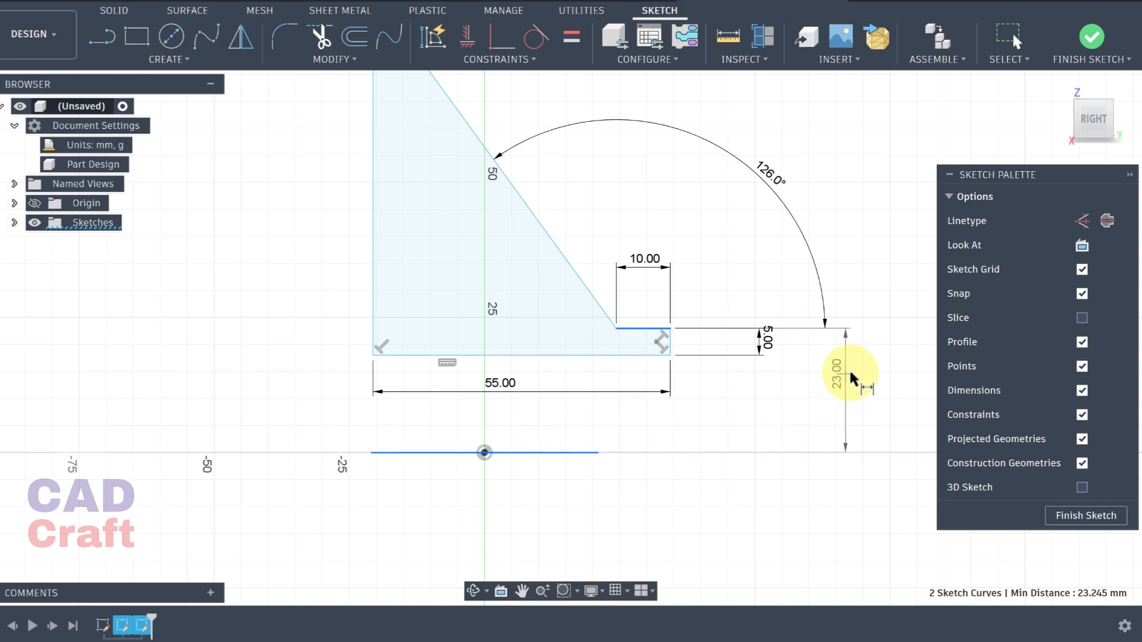
click(873, 375)
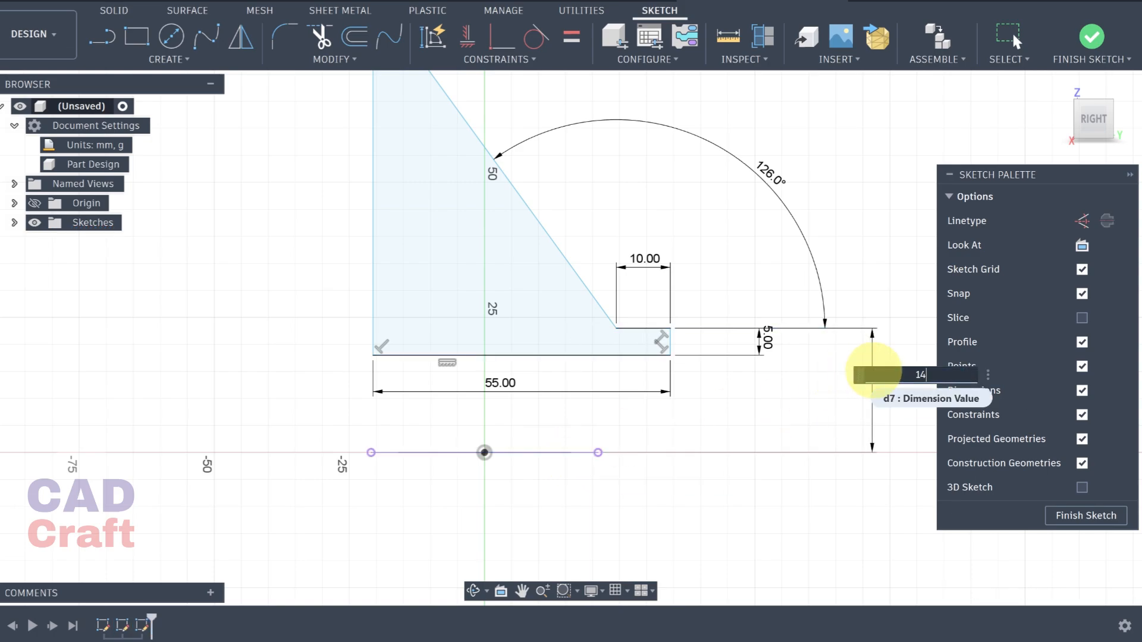
text(14)
key(Return)
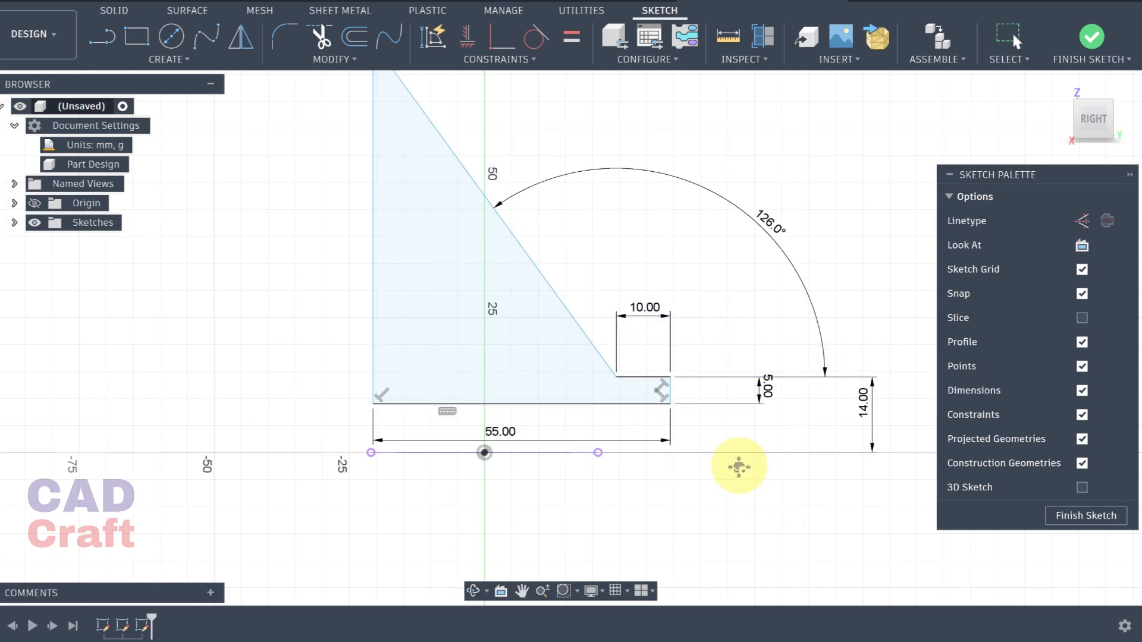
Step: Align the corner between the slanted edge and the ledge vertically with the origin using a Horizontal/Vertical constraint
mouse_move(737, 466)
middle_down()
mouse_move(723, 525)
mouse_move(683, 522)
middle_up()
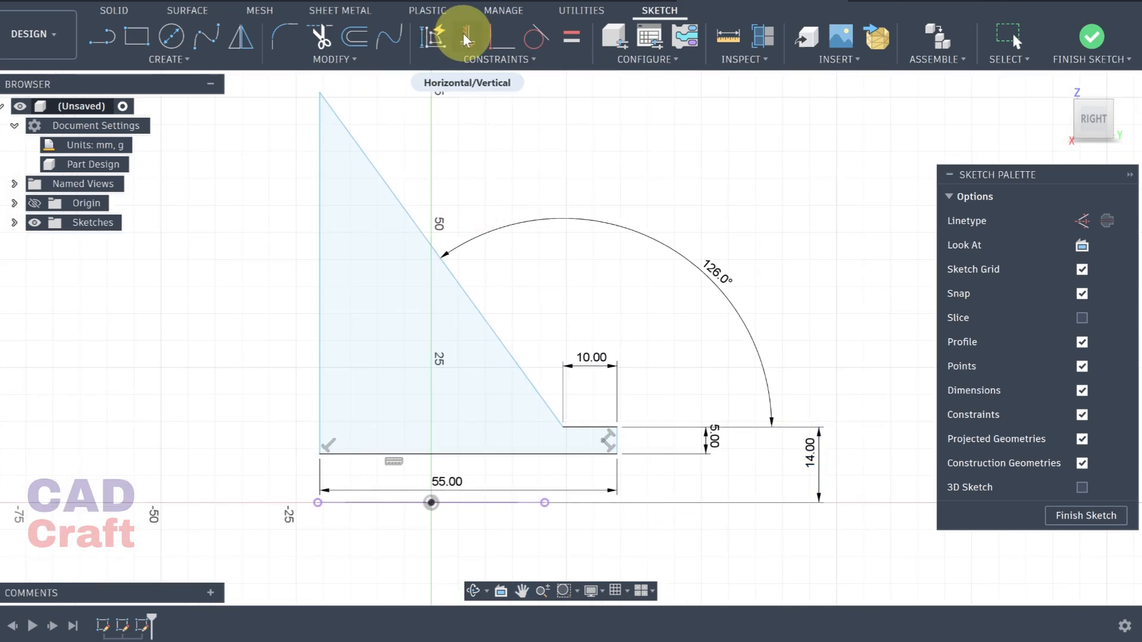
click(562, 428)
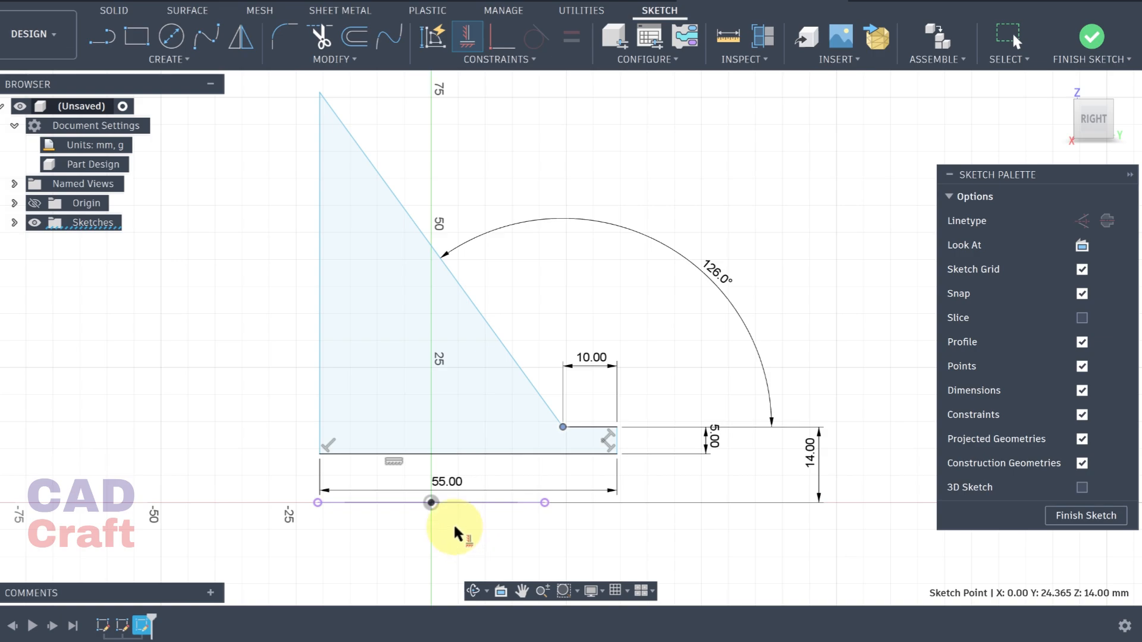
click(431, 504)
Step: Fillet the side profile's sharp upper corner with a 10 mm radius and finish the sketch
middle_drag(566, 370, 651, 343)
click(285, 36)
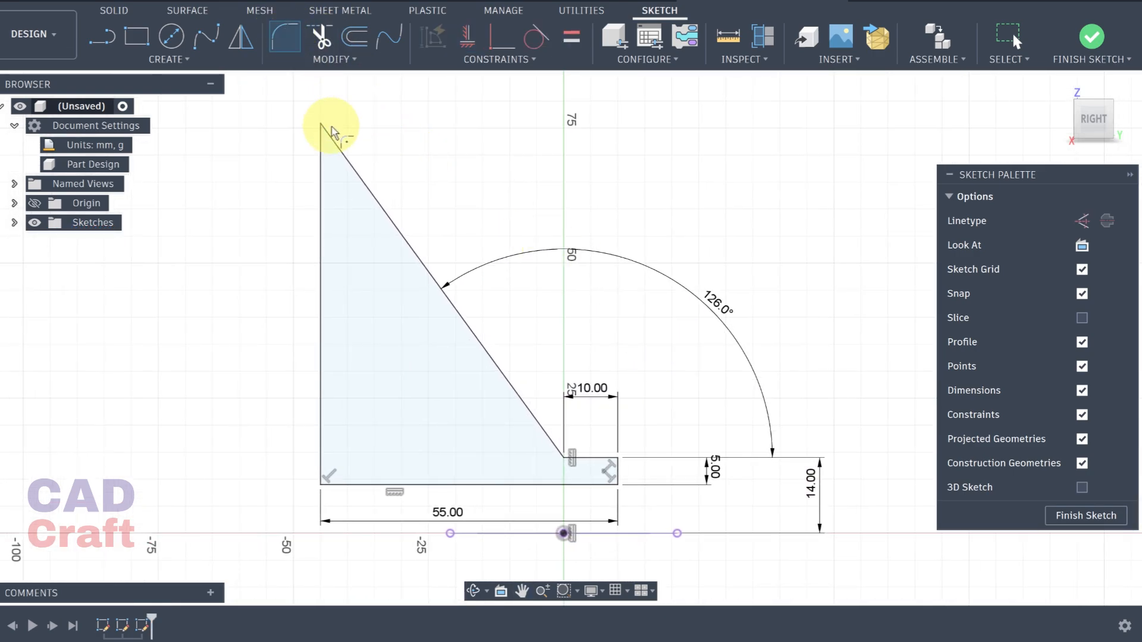
click(321, 124)
text(1)
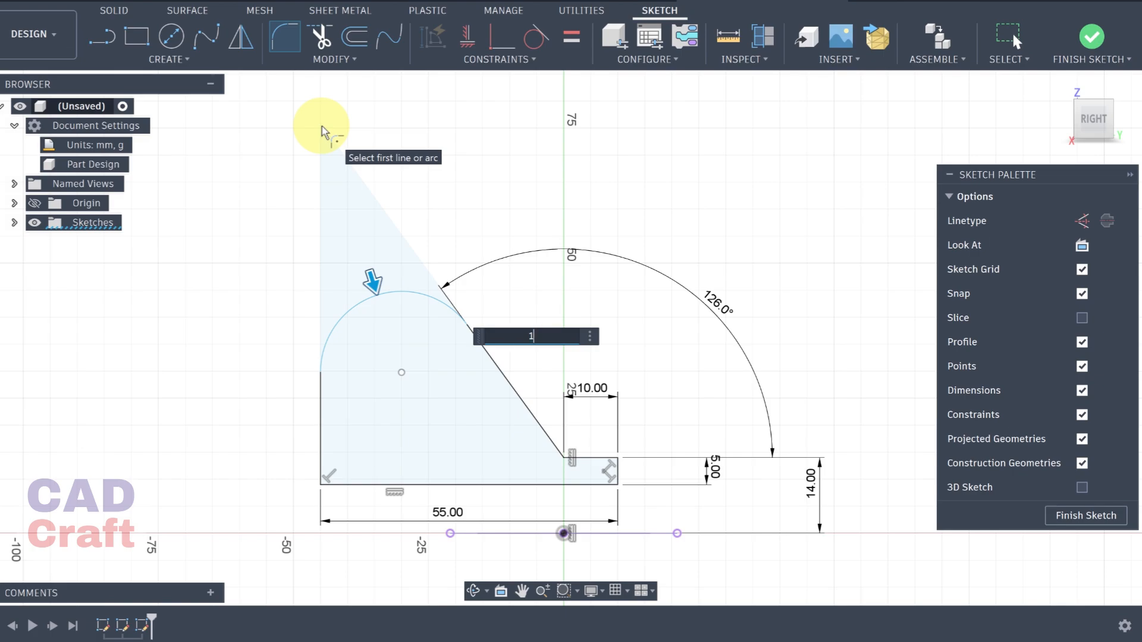
text(0)
key(Return)
key(Escape)
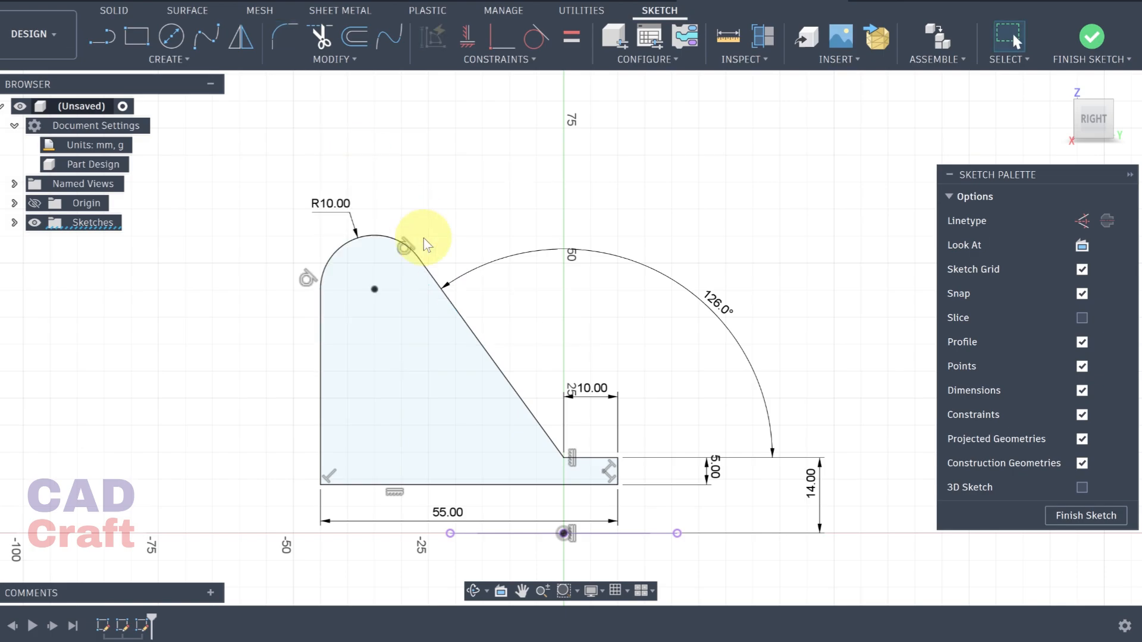
mouse_move(555, 394)
shift+middle_down()
mouse_move(484, 438)
mouse_move(497, 471)
mouse_move(468, 482)
mouse_move(484, 464)
mouse_move(505, 466)
mouse_move(493, 467)
shift+middle_up()
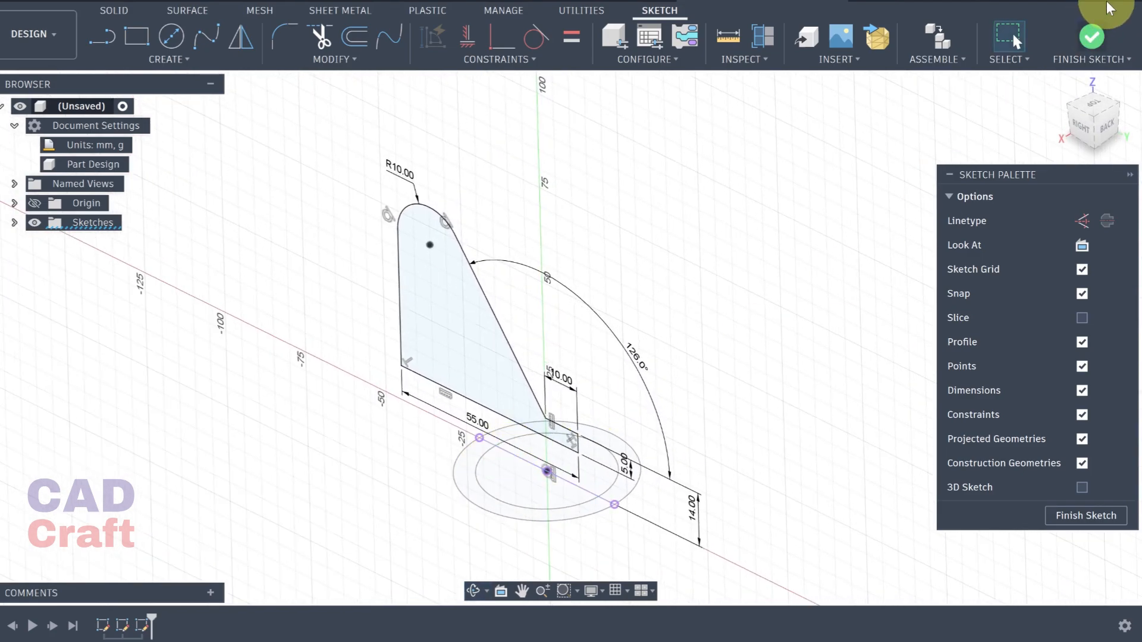
click(1091, 37)
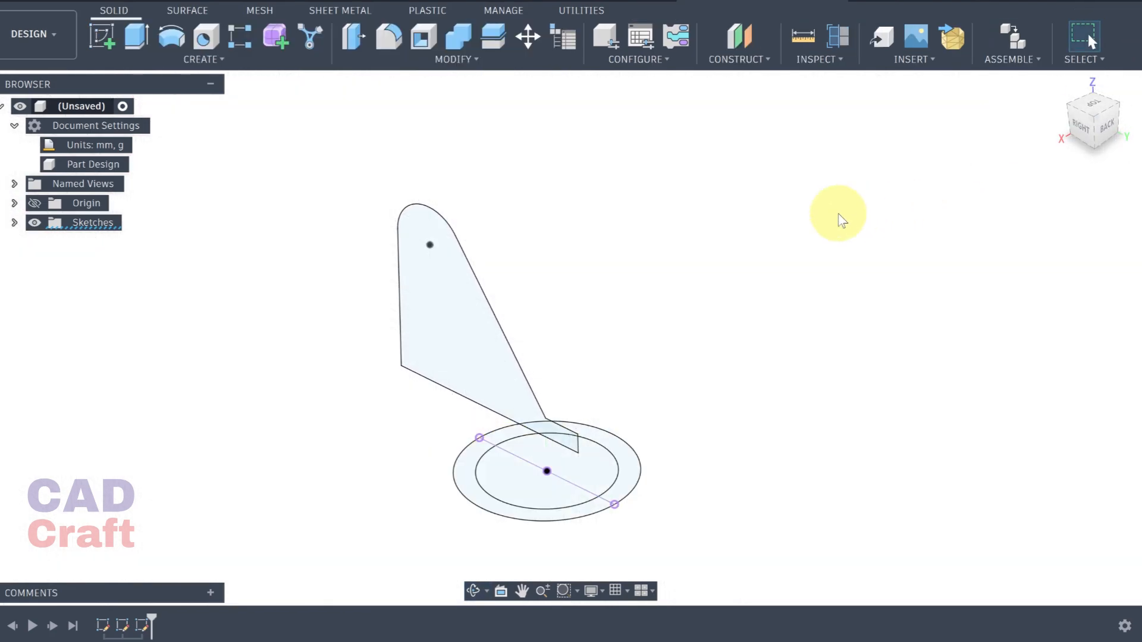
Step: Extrude both concentric circle profiles upward 100 mm as a new body
click(143, 44)
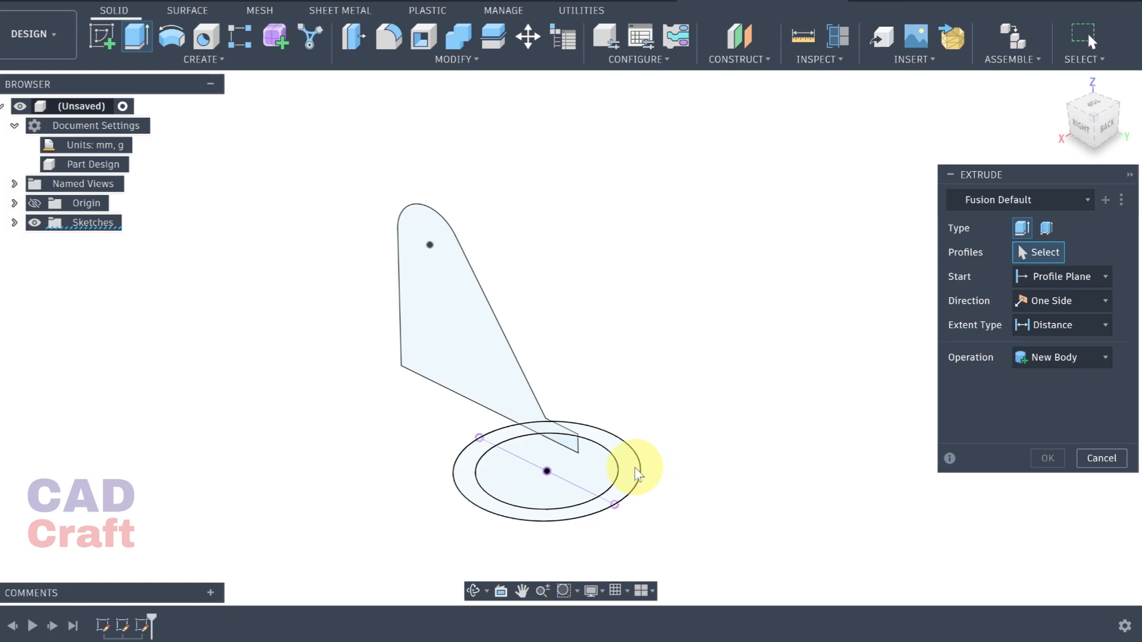
click(634, 467)
click(598, 469)
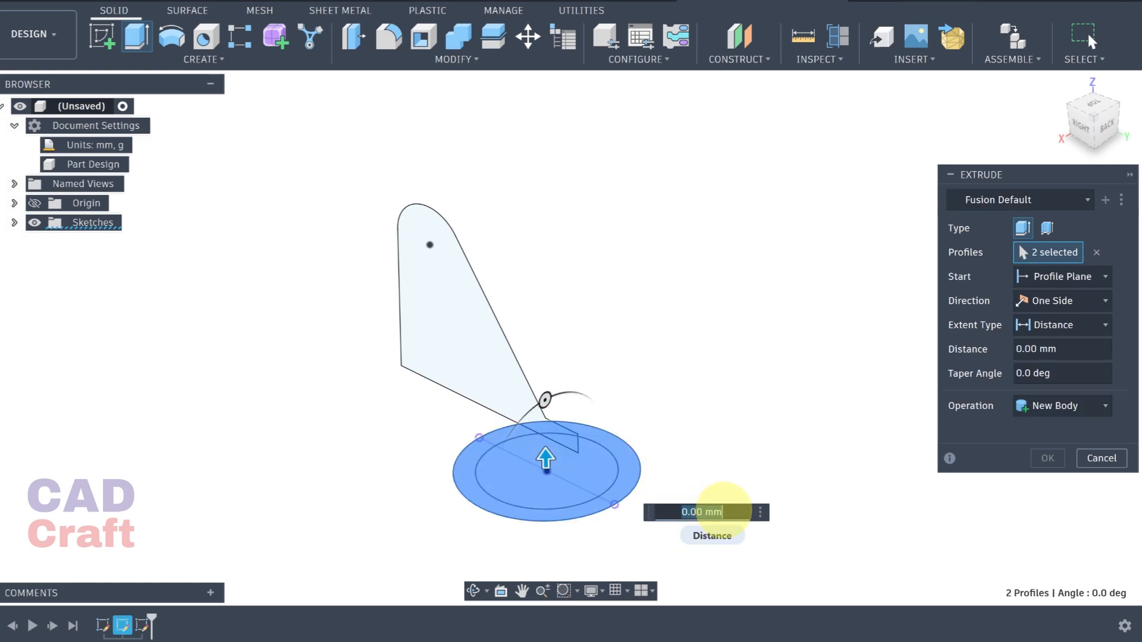
text(00)
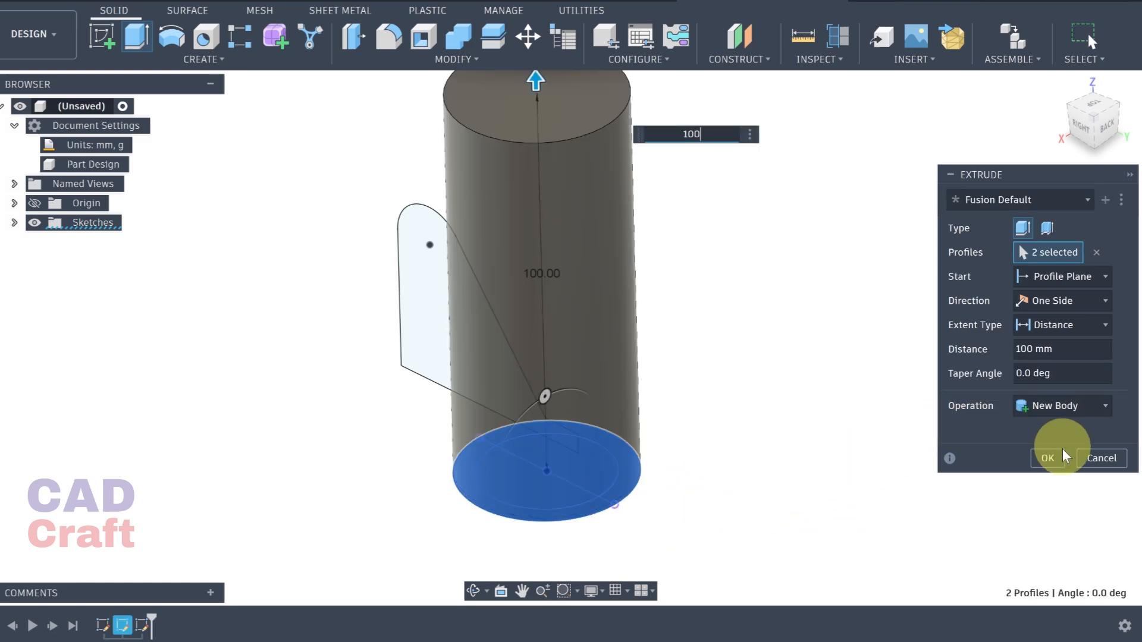
click(1062, 453)
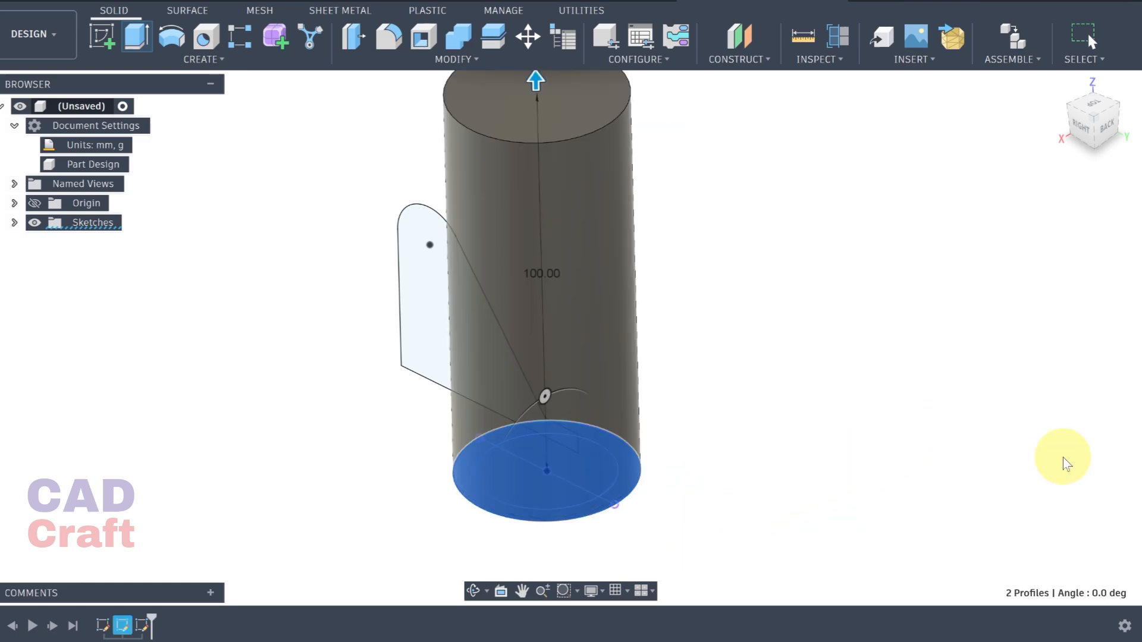
Step: Extrude the side profile symmetrically by 25 mm per side as a new body
click(138, 36)
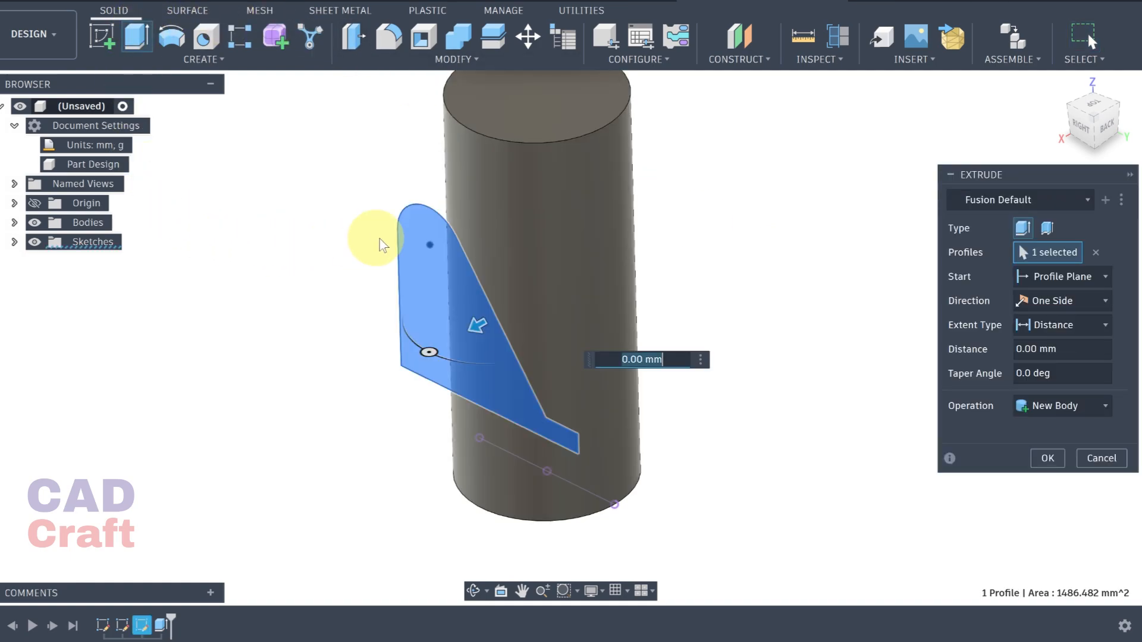
click(1051, 301)
click(1051, 361)
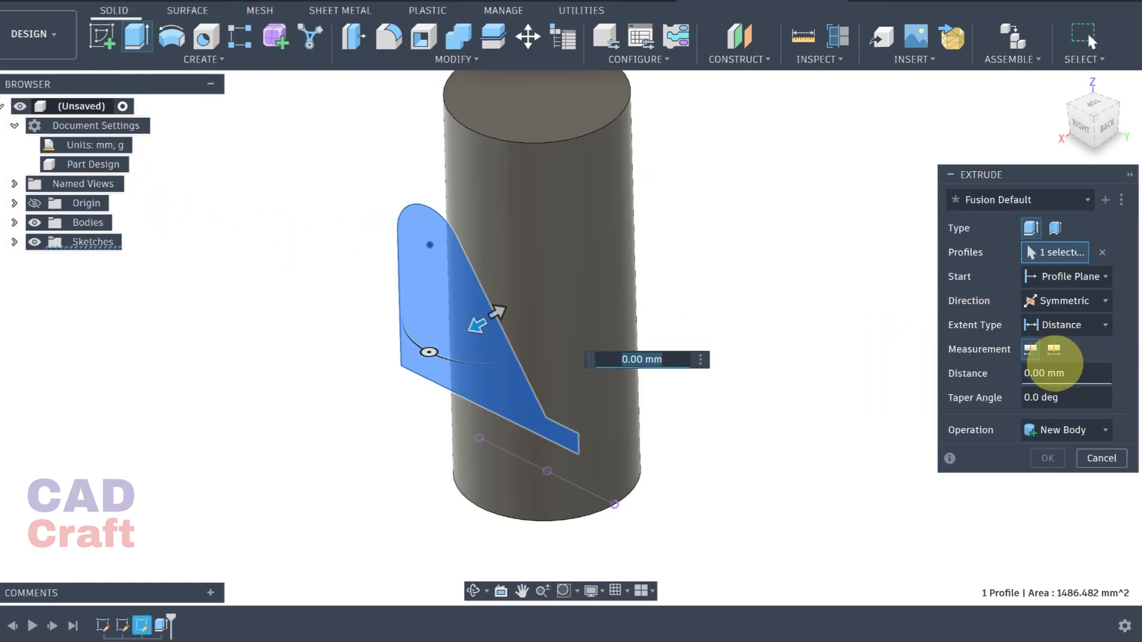
click(1058, 373)
text(2)
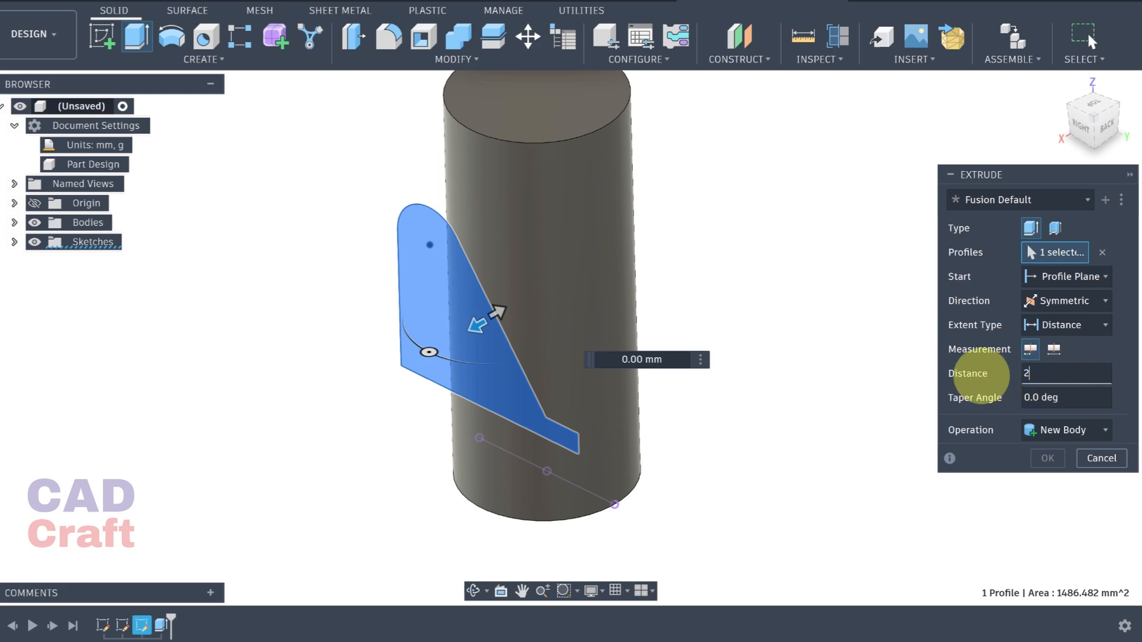
text(5)
click(1062, 429)
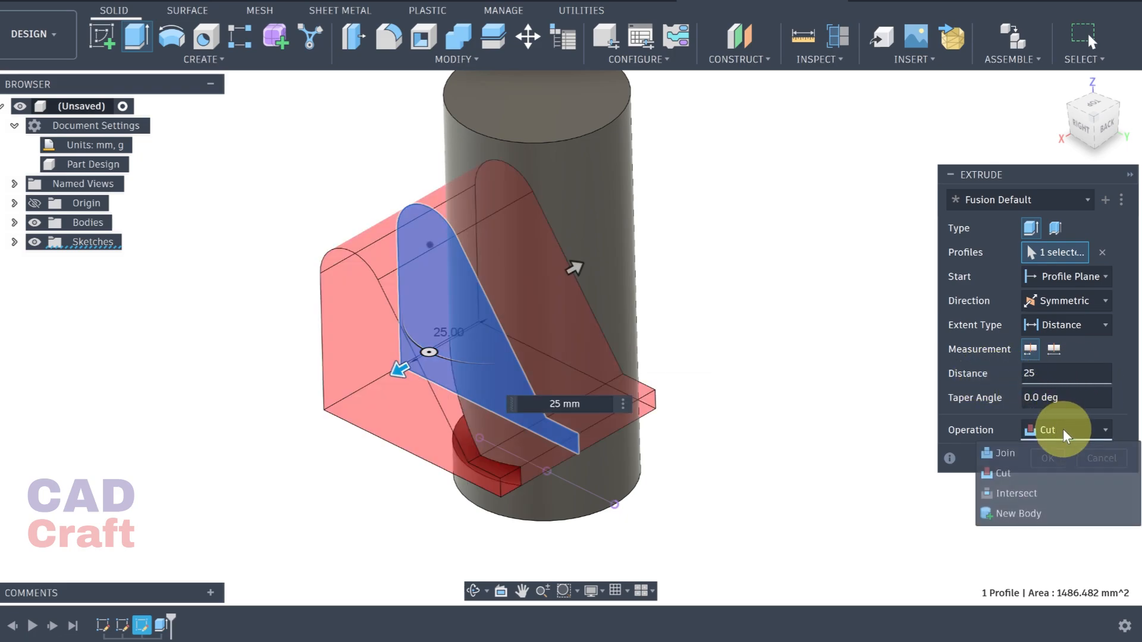
click(1010, 513)
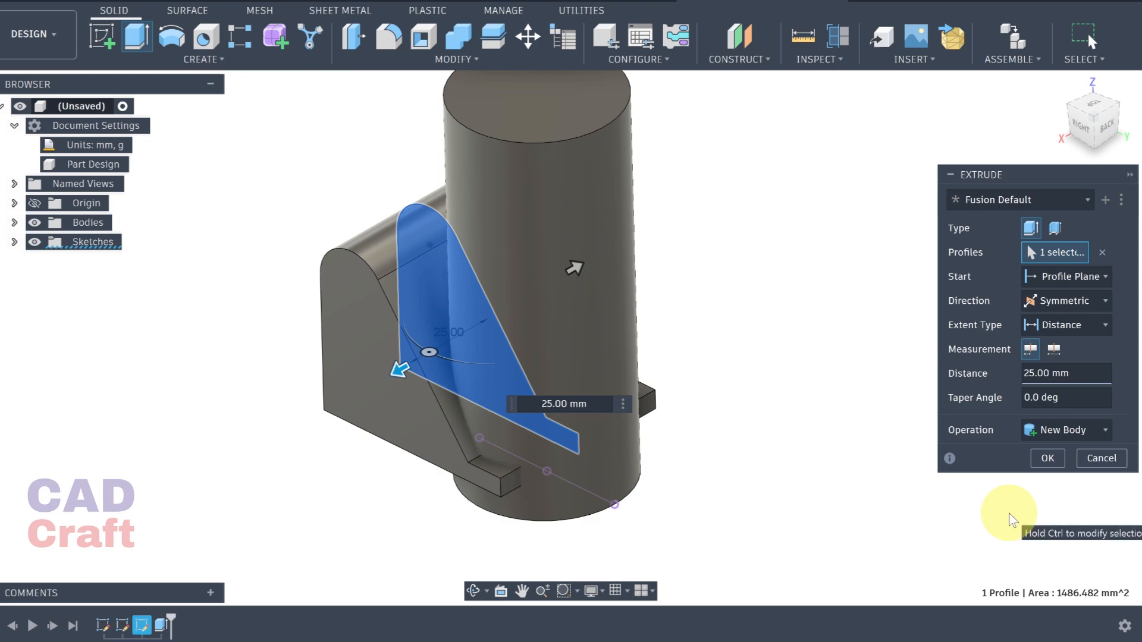
click(1048, 458)
Step: Combine the two bodies with the Intersect operation, using the cylinder as target and the side-profile body as tool
shift+middle_drag(730, 362, 785, 408)
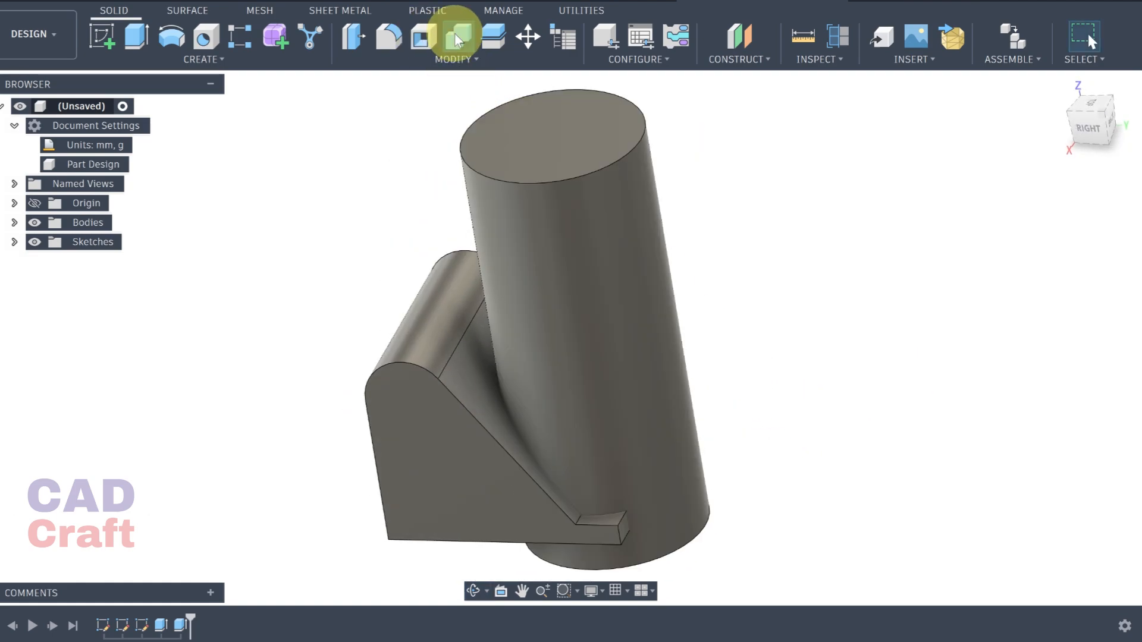
click(457, 38)
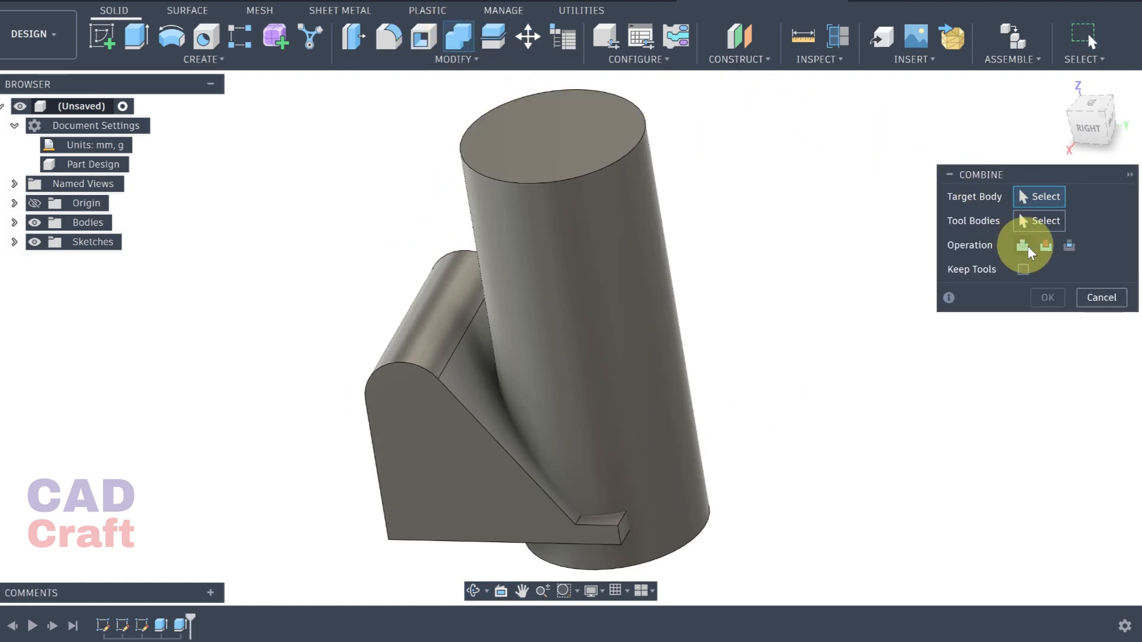
click(1046, 245)
click(1071, 248)
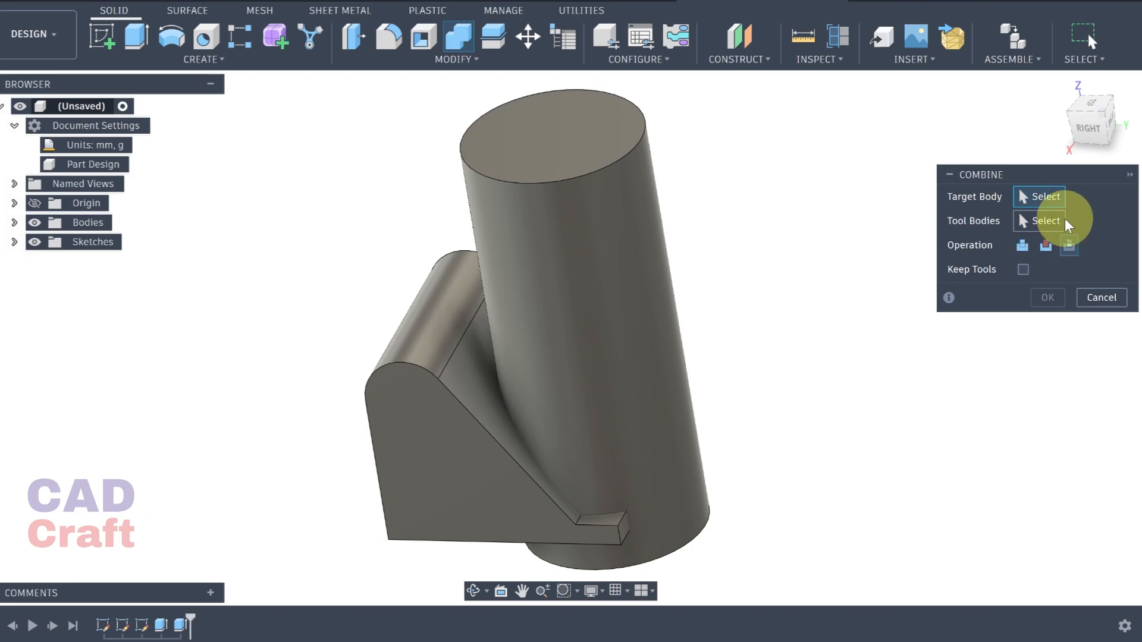
click(678, 196)
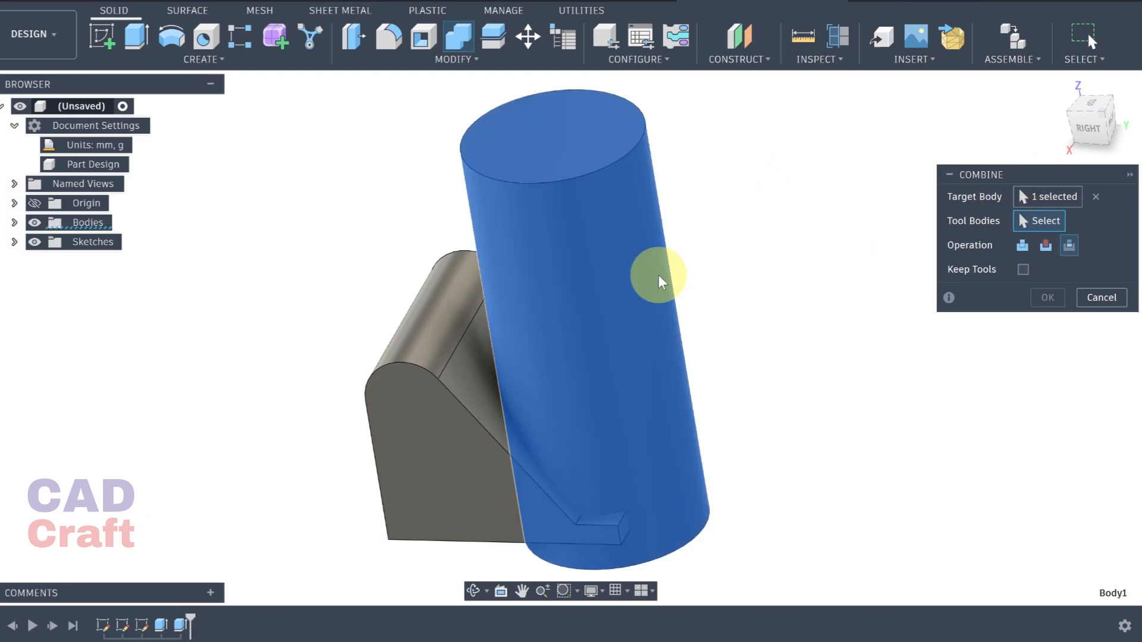
click(460, 254)
shift+middle_drag(460, 254, 389, 219)
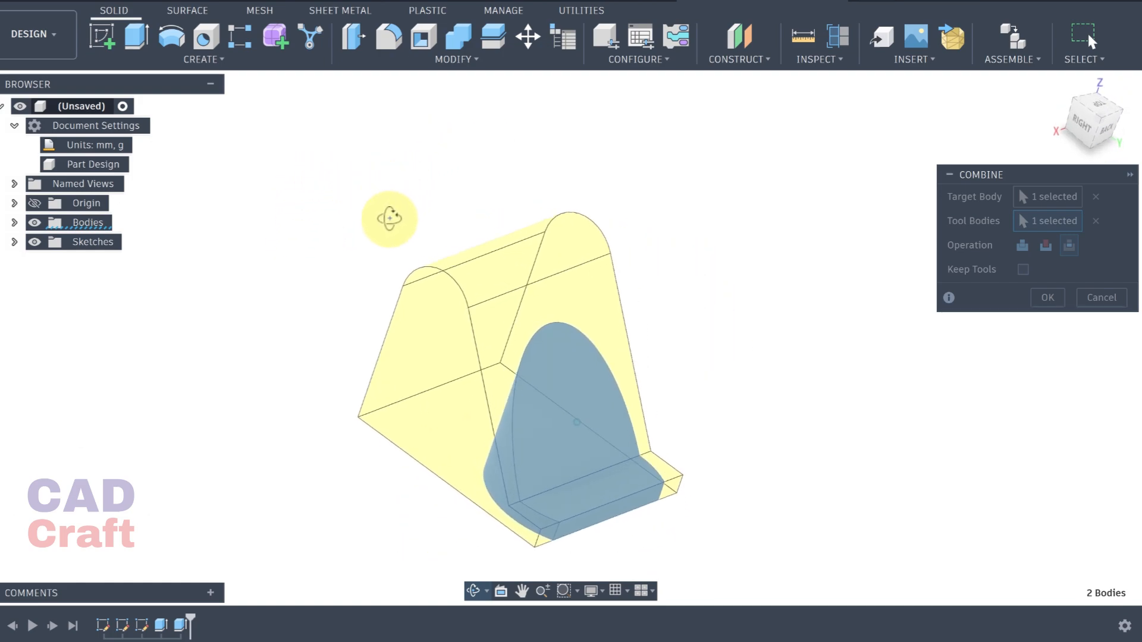
click(1048, 298)
Step: Make Sketch2 with the circles and Sketch3 with the side profile visible again
shift+middle_drag(727, 338, 670, 334)
click(14, 241)
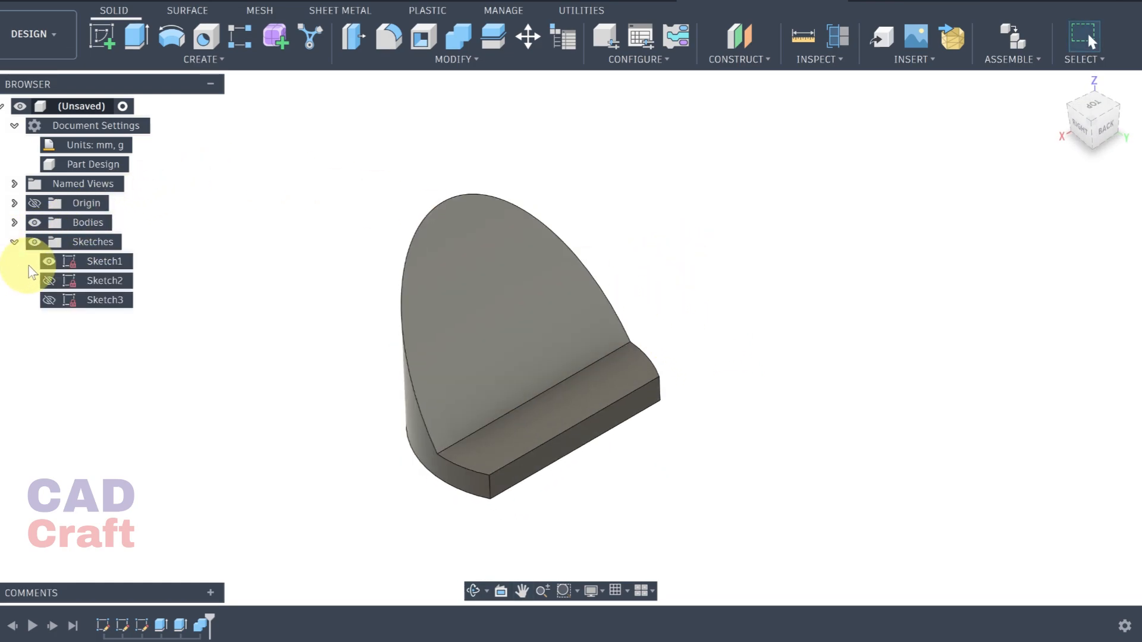
click(49, 280)
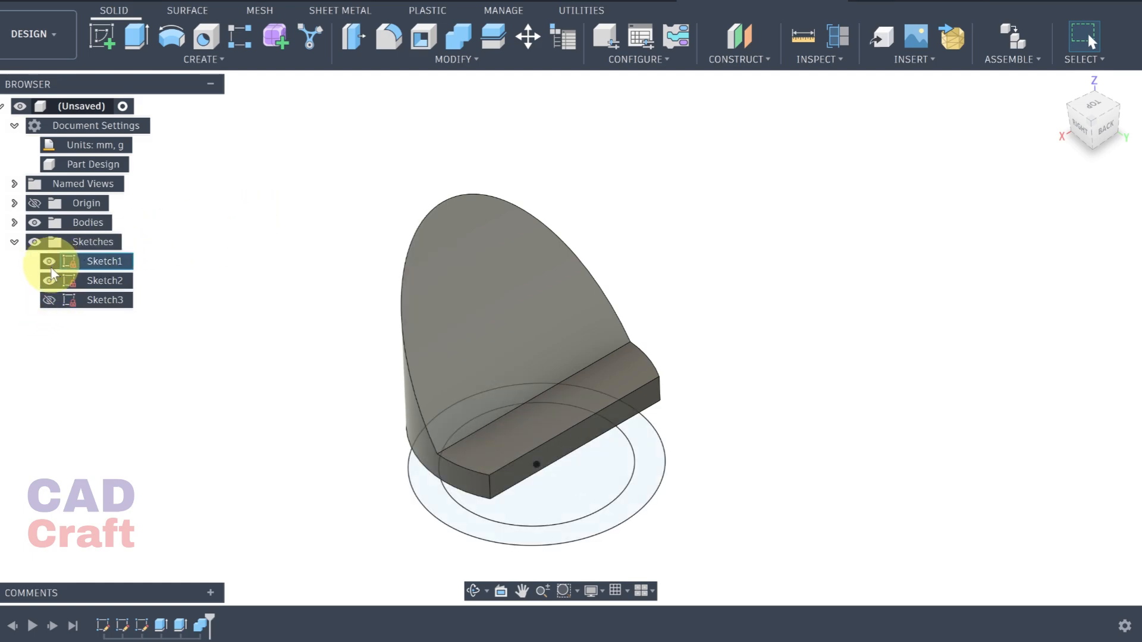
click(48, 300)
mouse_move(822, 312)
shift+middle_down()
mouse_move(816, 248)
mouse_move(806, 306)
shift+middle_up()
Step: Extrude both circle profiles 14 mm upward and join them to the existing body as its round base
click(132, 39)
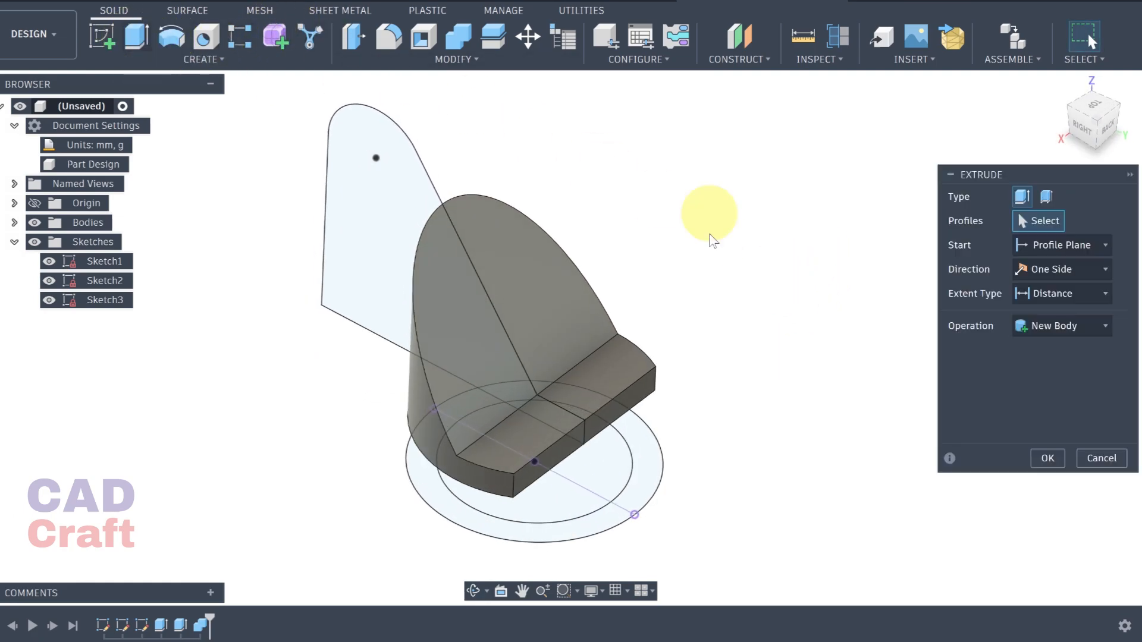
click(651, 470)
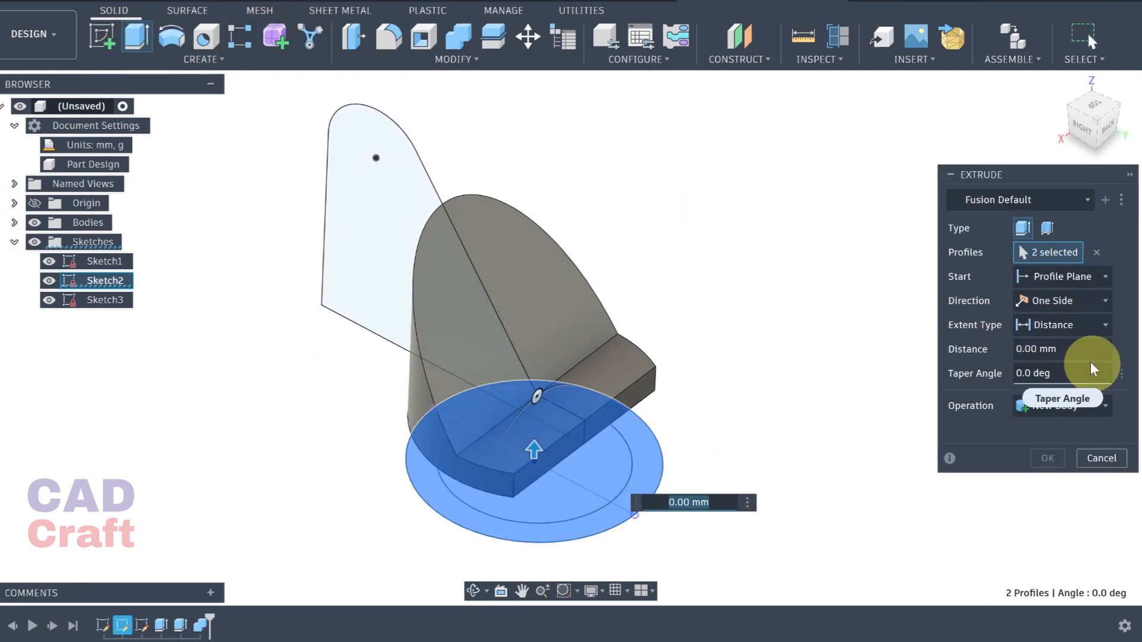
click(974, 350)
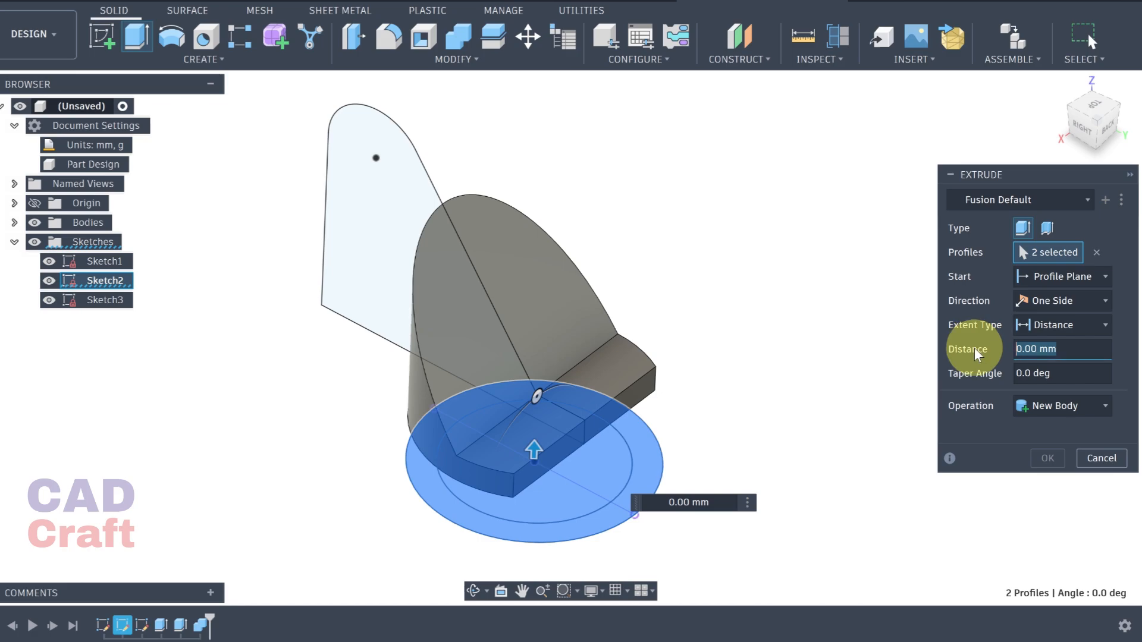
text(14)
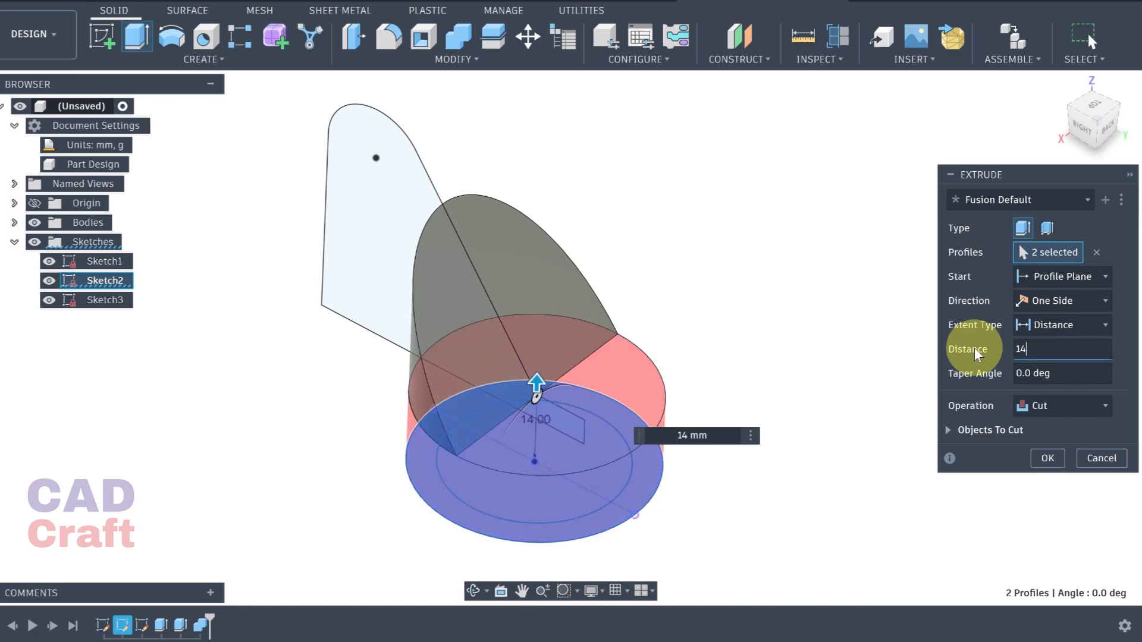
click(1050, 409)
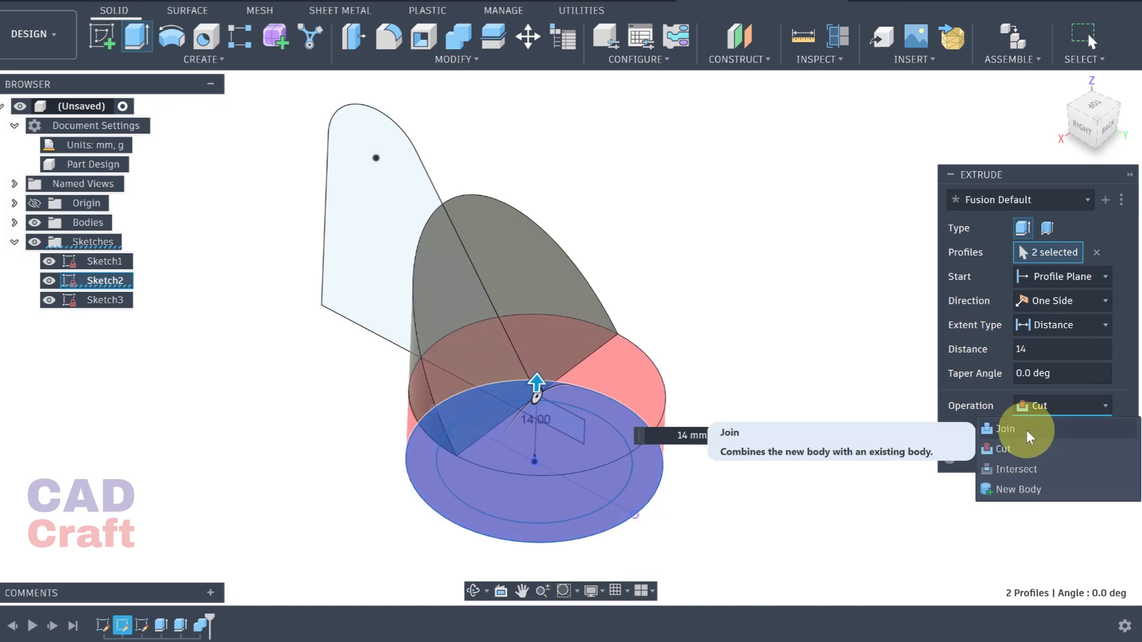
click(1015, 428)
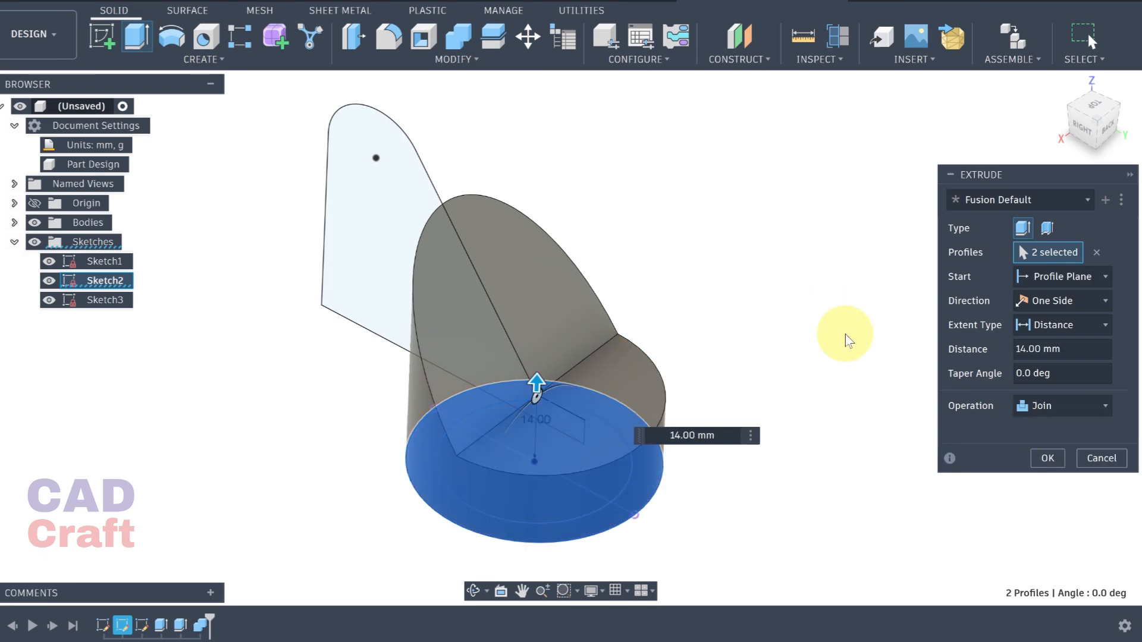
click(1052, 458)
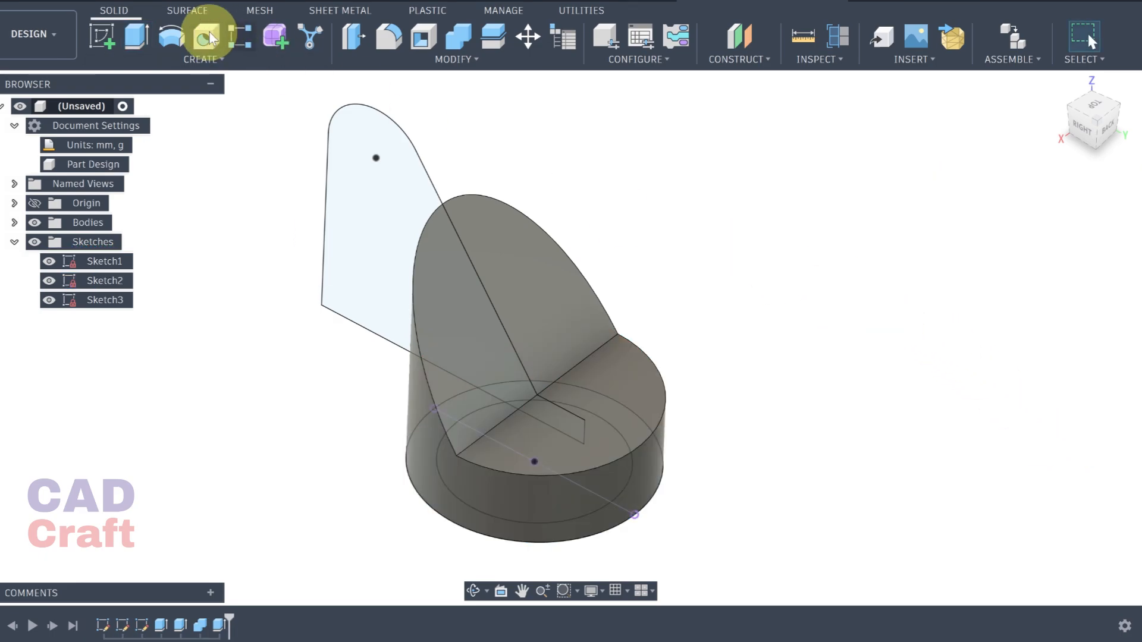
Step: Extrude the side profile symmetrically by 16 mm per side and join it to the existing body
click(136, 36)
click(377, 205)
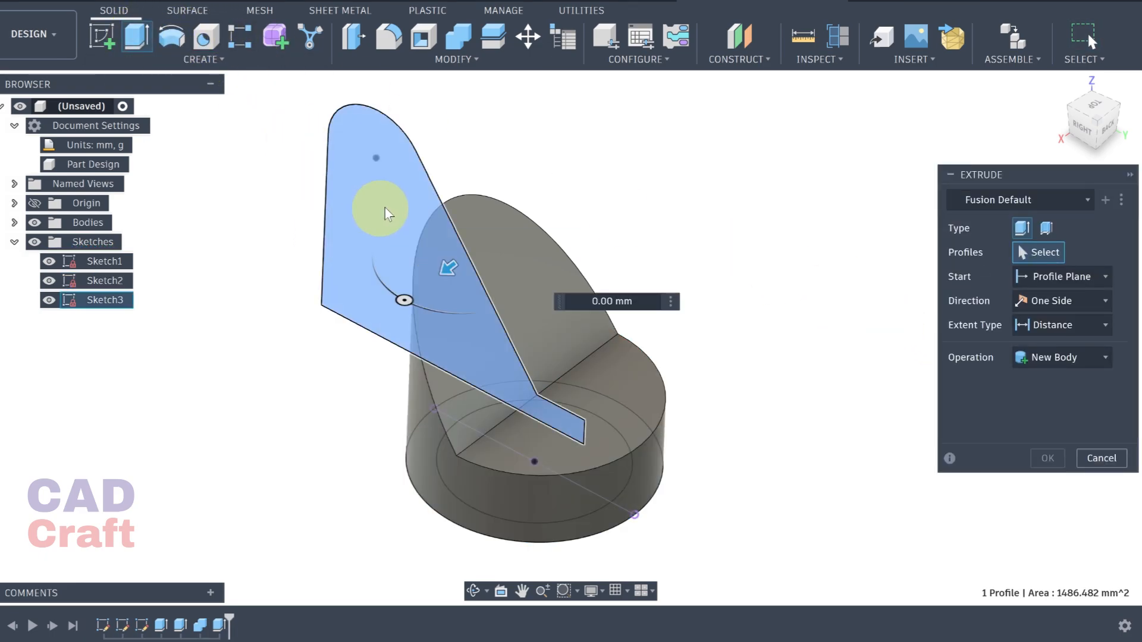
click(1035, 301)
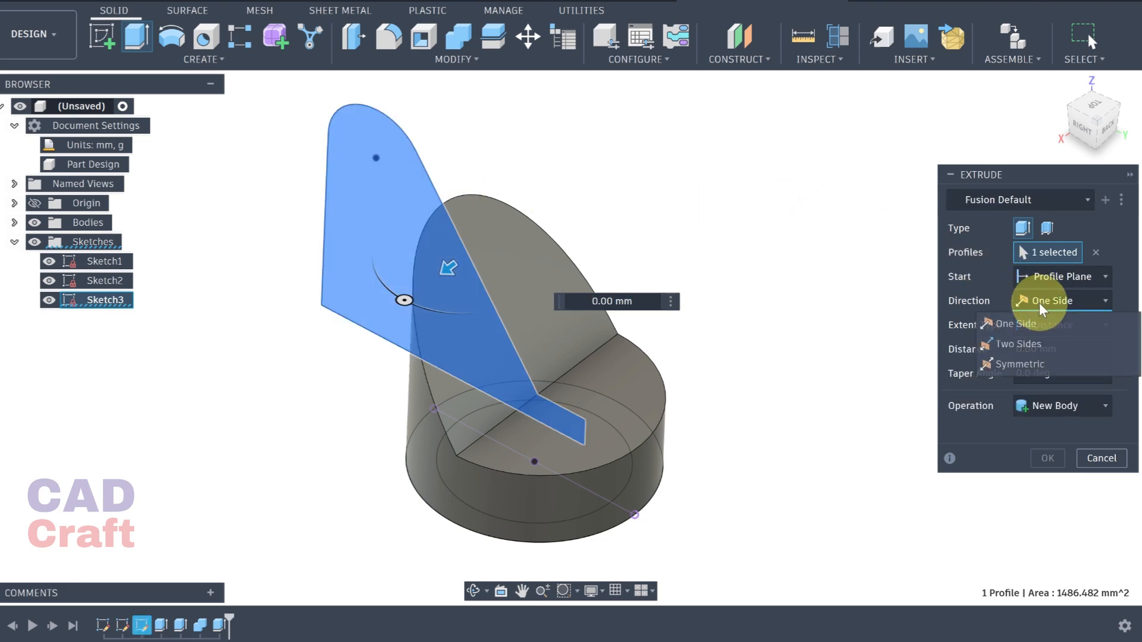
click(1029, 365)
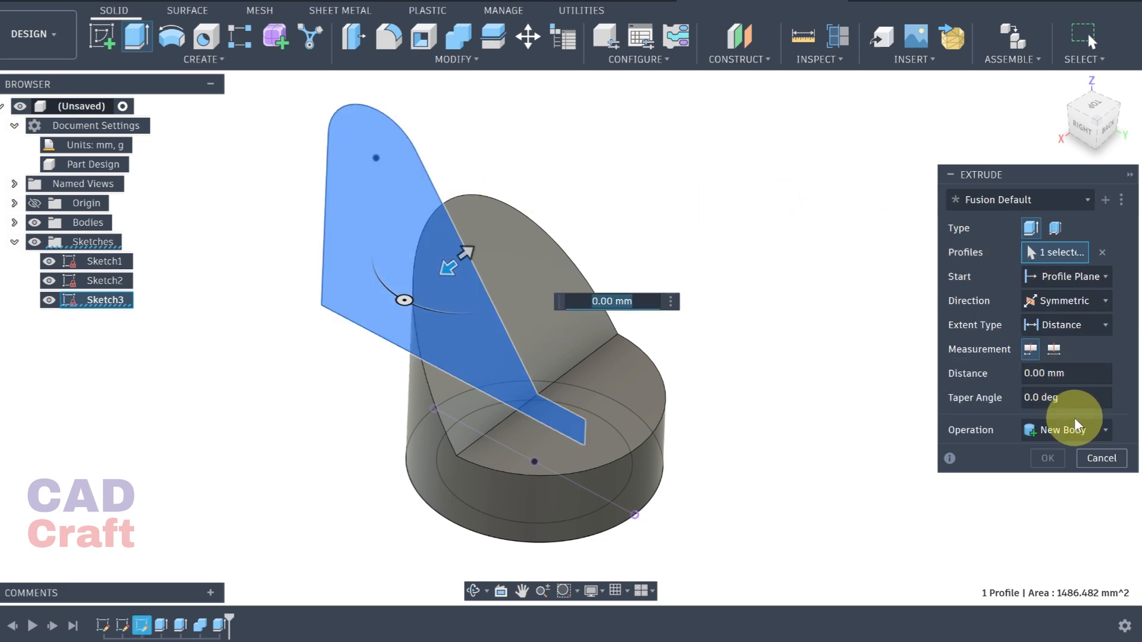
click(1072, 377)
text(1)
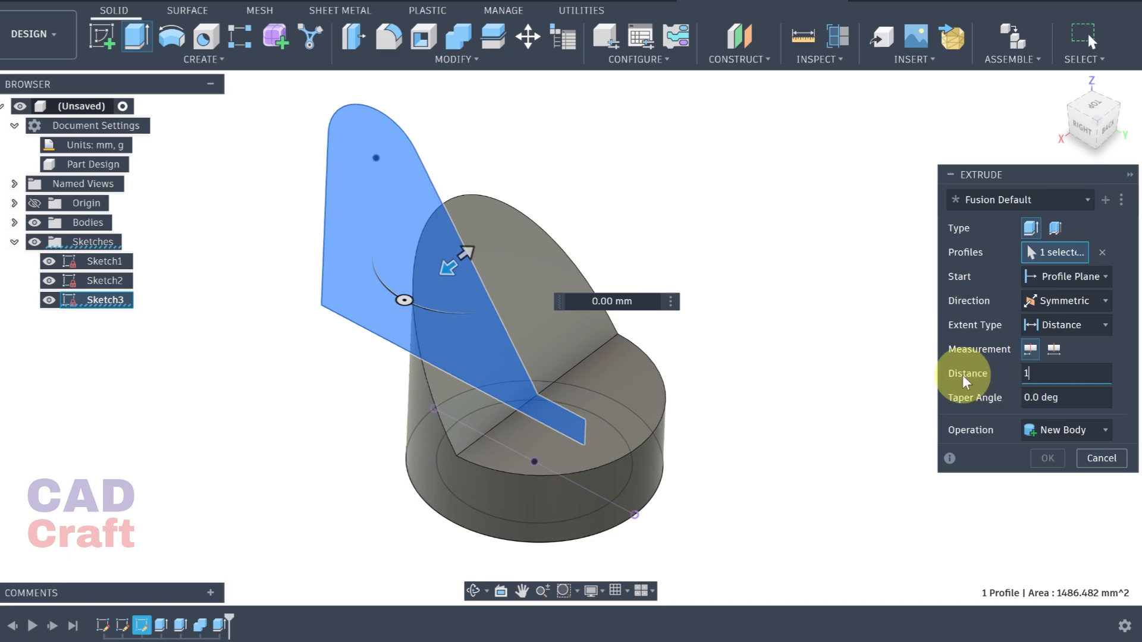
text(6)
click(1029, 429)
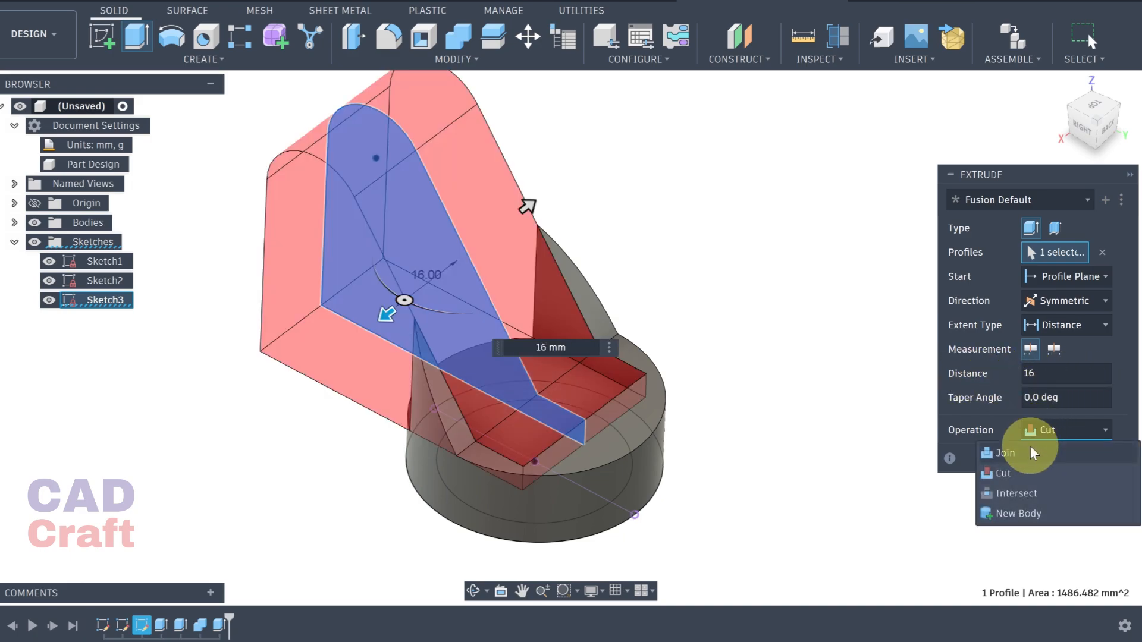
click(1031, 452)
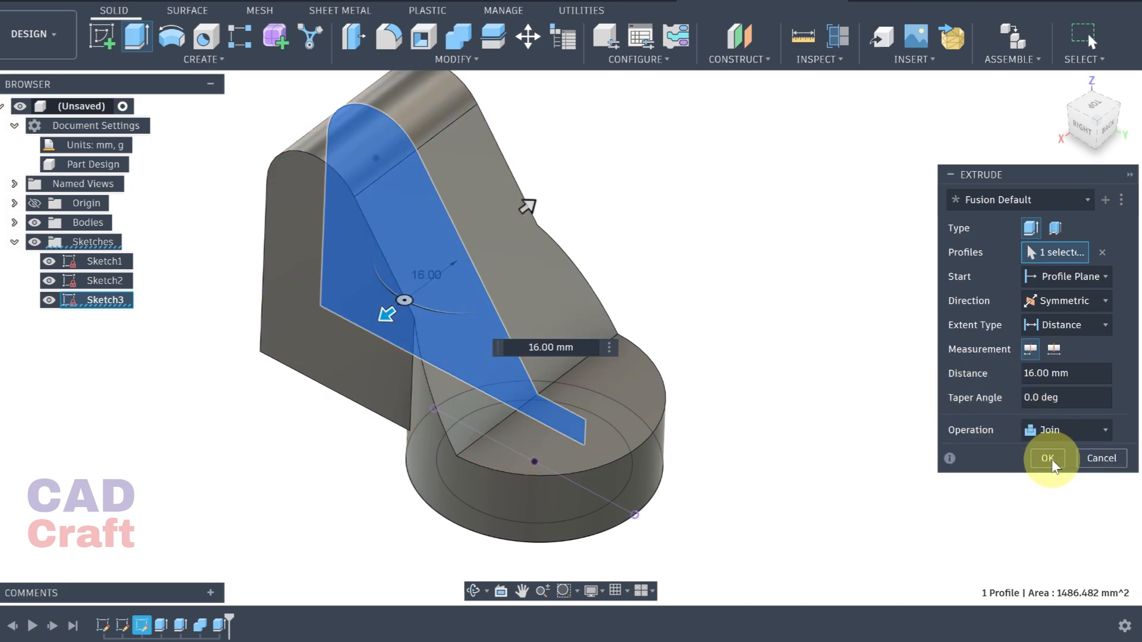
click(1050, 458)
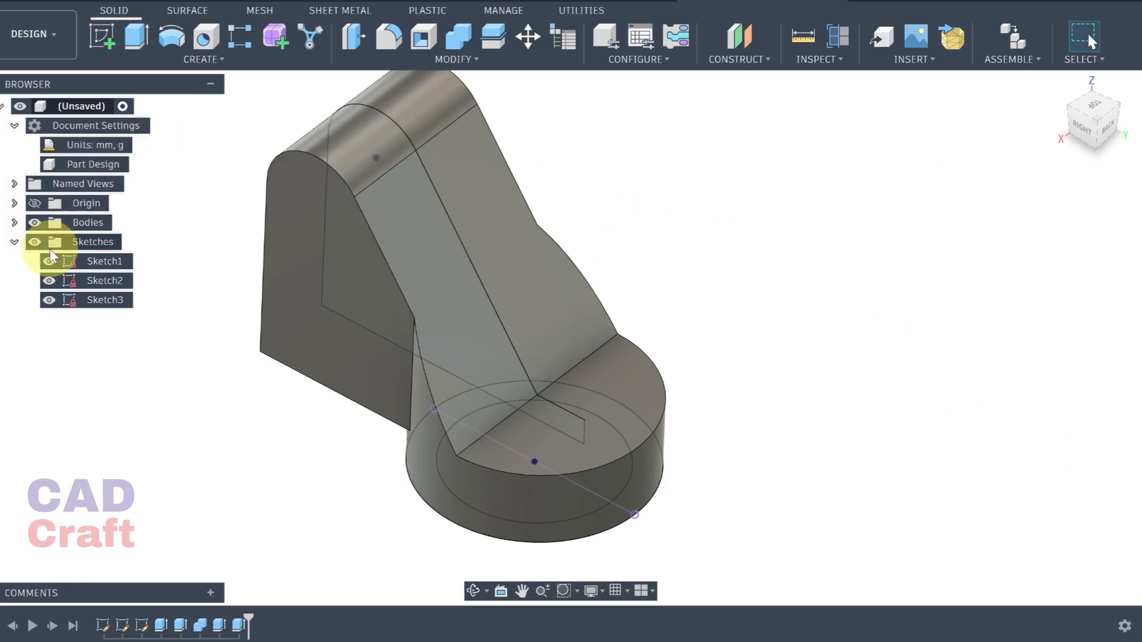
Step: Hide all the sketches so that only the solid body is displayed
click(49, 280)
click(48, 300)
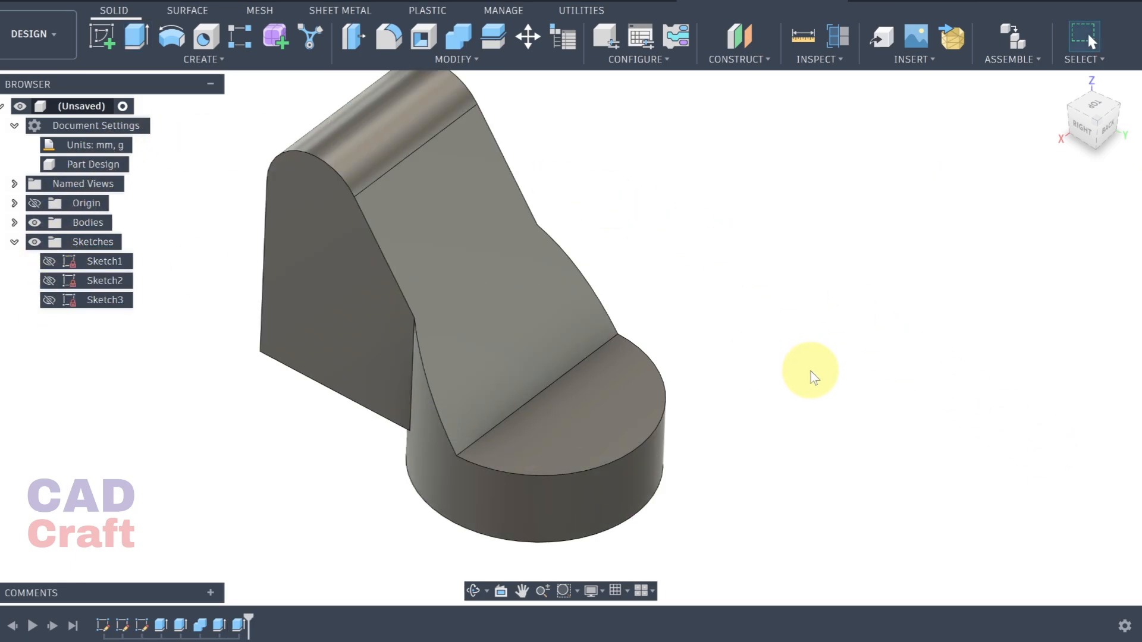
Step: Fillet the upright block's lower side edges, its junction edges with the cylinder and the edge between slope and base with a 5 mm radius
scroll(749, 383, down, 1)
shift+middle_drag(748, 384, 875, 344)
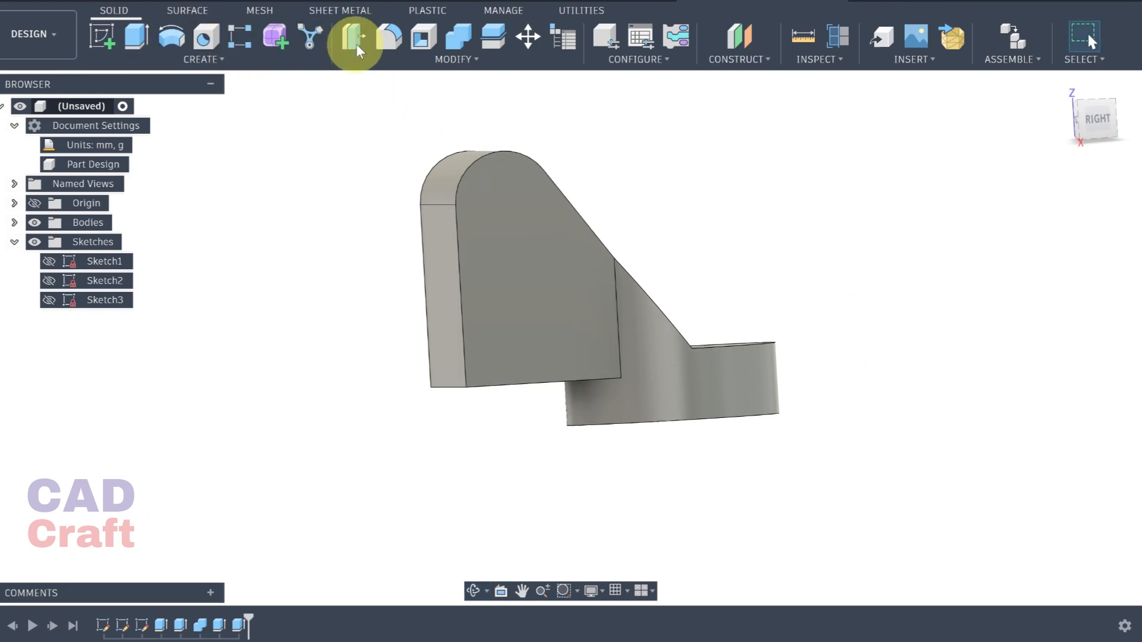
click(388, 36)
click(616, 303)
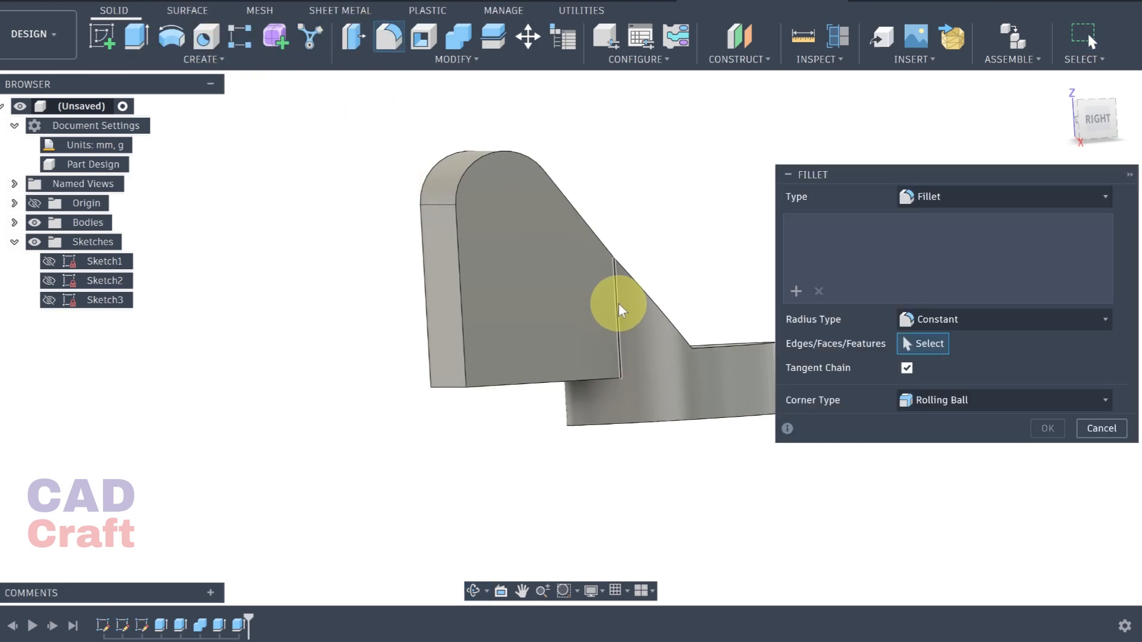
click(564, 383)
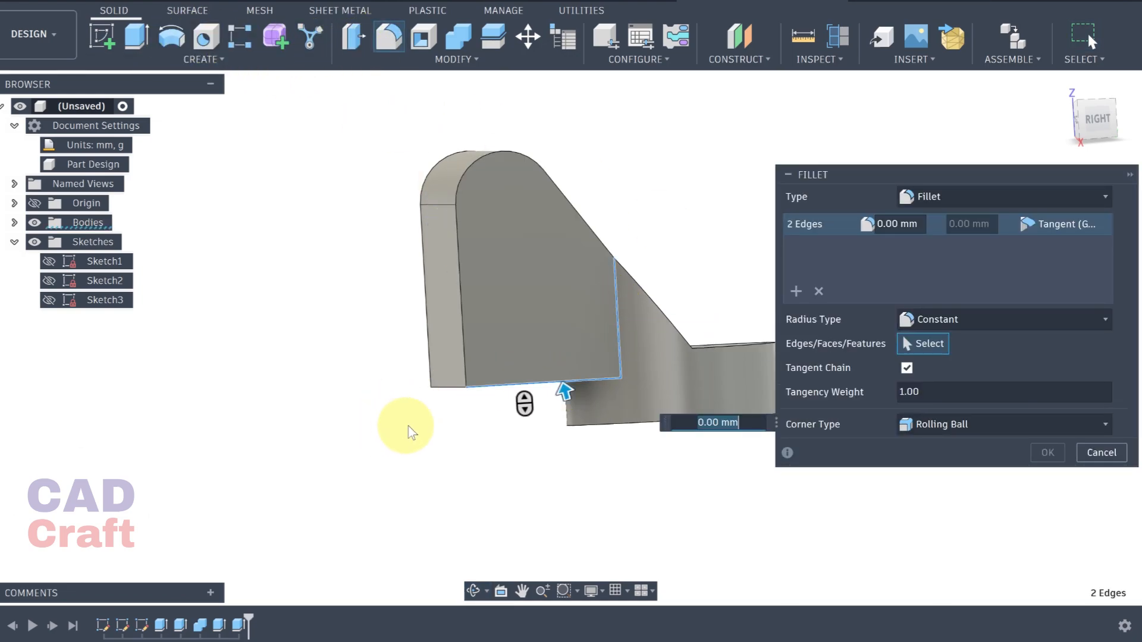
shift+middle_drag(408, 426, 532, 333)
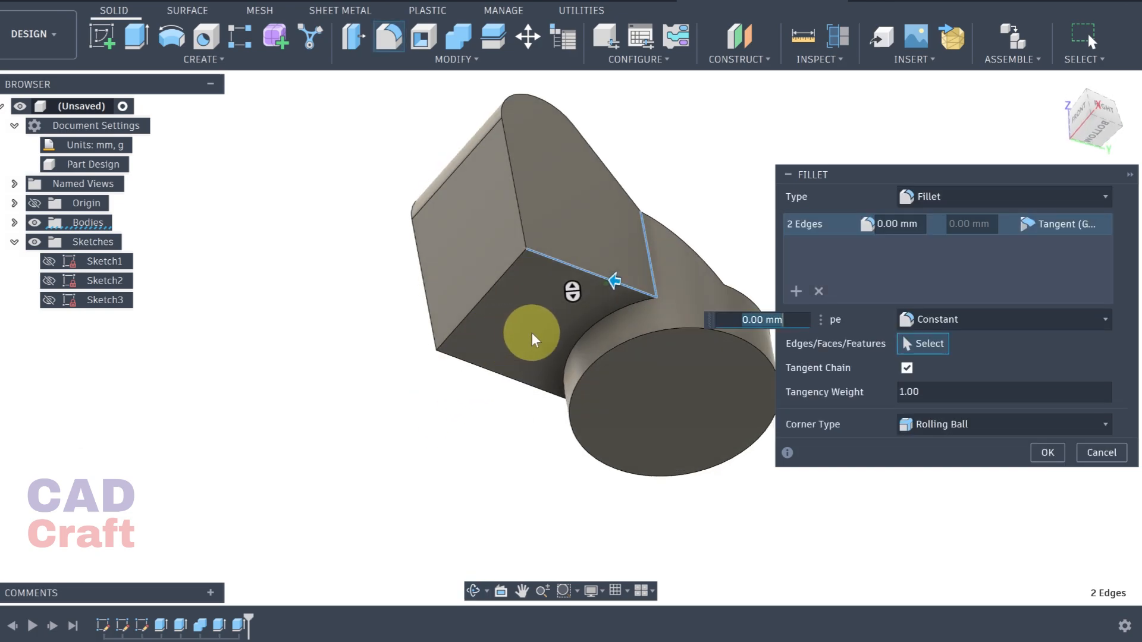
click(586, 331)
shift+middle_drag(380, 241, 510, 190)
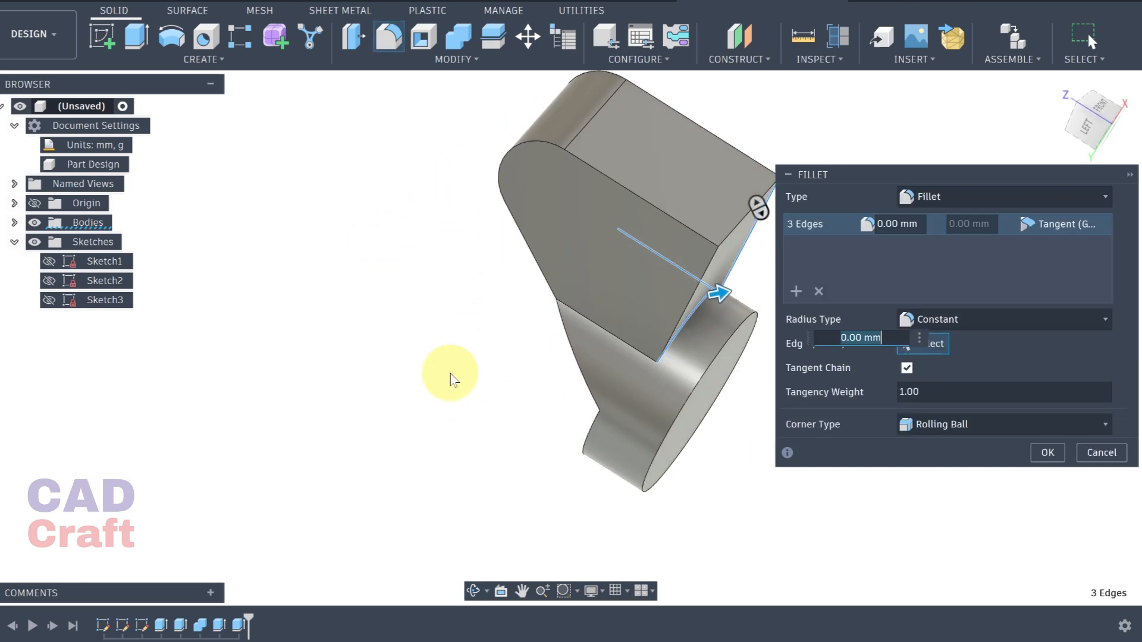
mouse_move(447, 374)
shift+middle_down()
mouse_move(398, 380)
mouse_move(377, 351)
mouse_move(431, 380)
shift+middle_up()
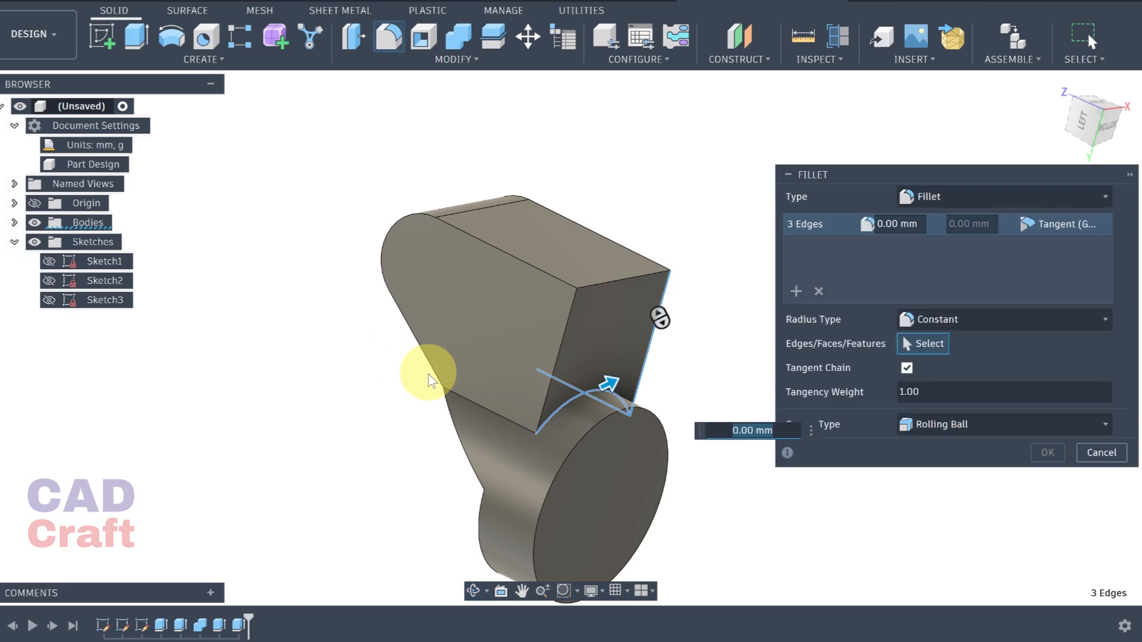
click(476, 405)
click(565, 334)
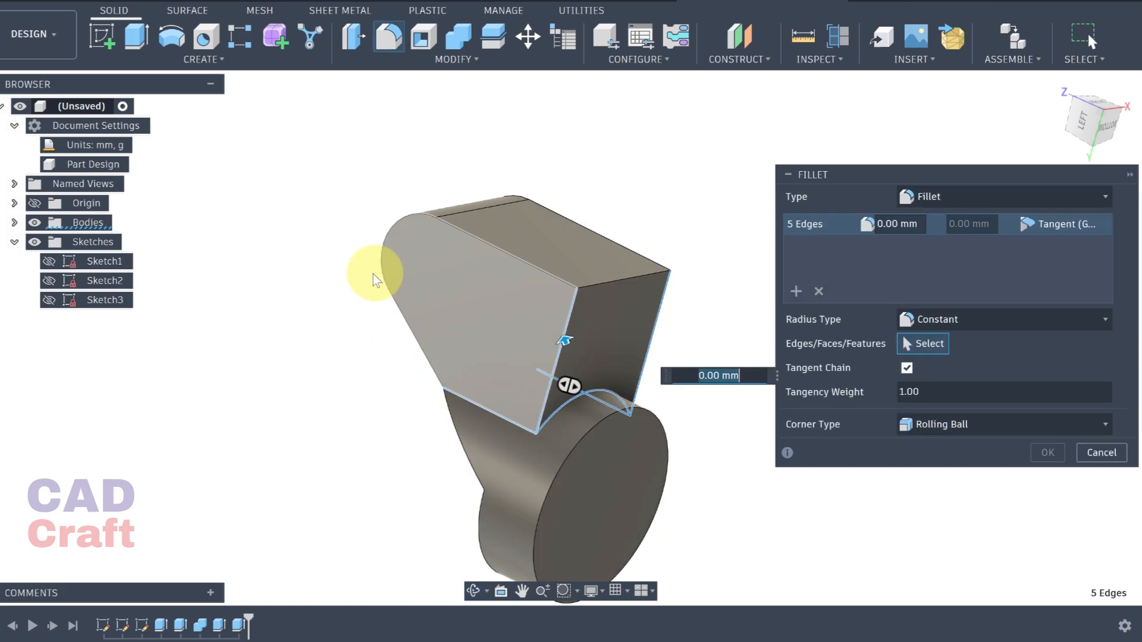
shift+middle_drag(373, 280, 582, 249)
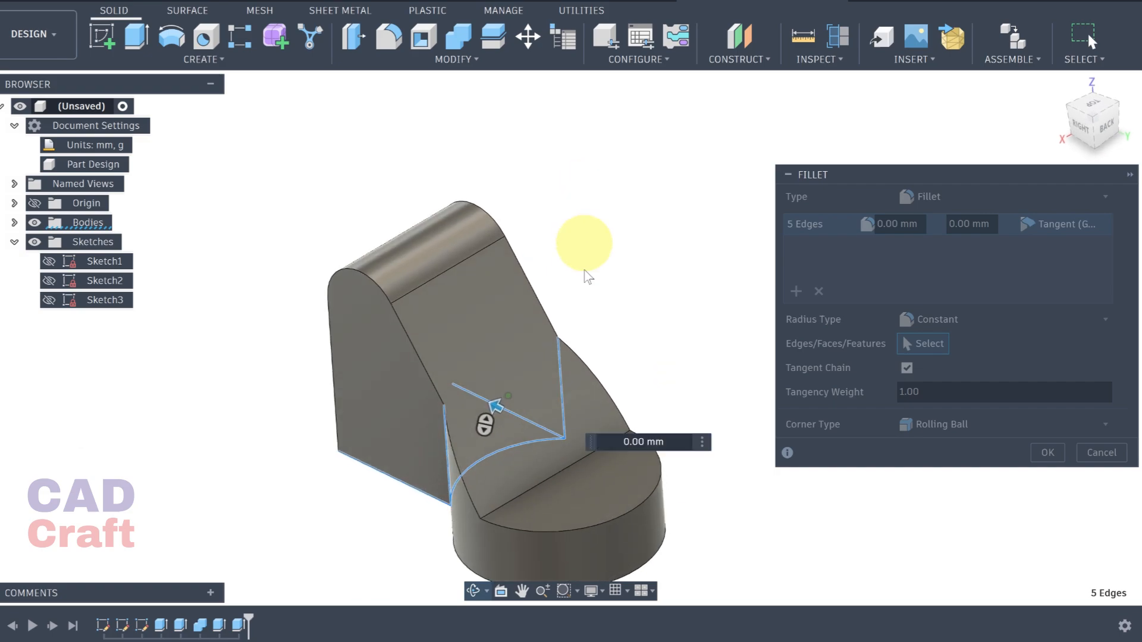
click(573, 463)
scroll(658, 224, up, 3)
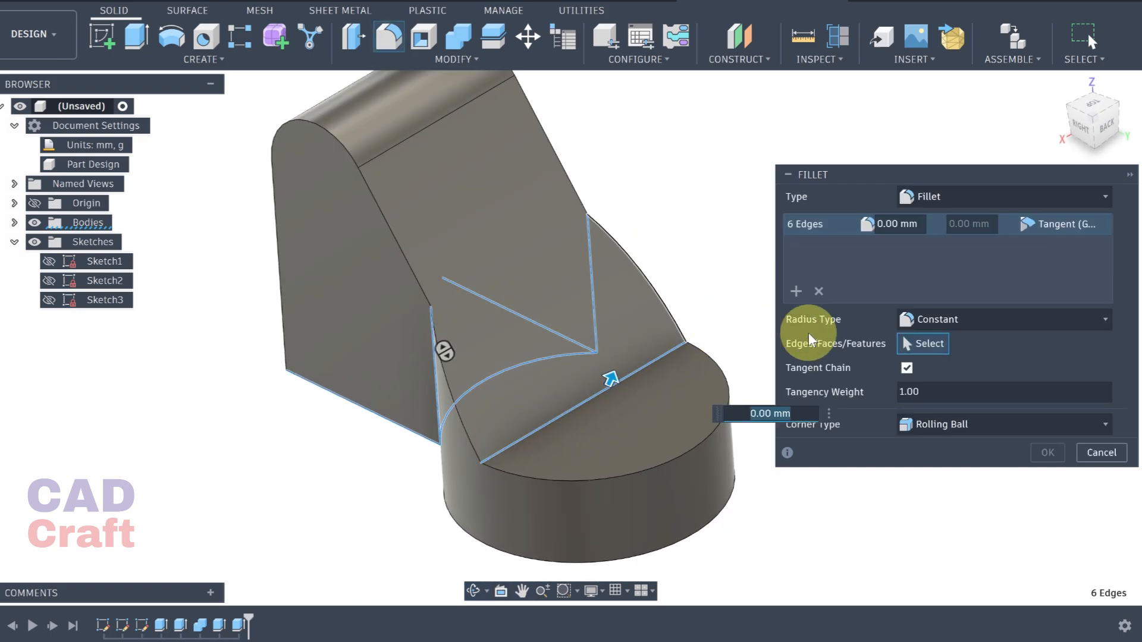
text(5)
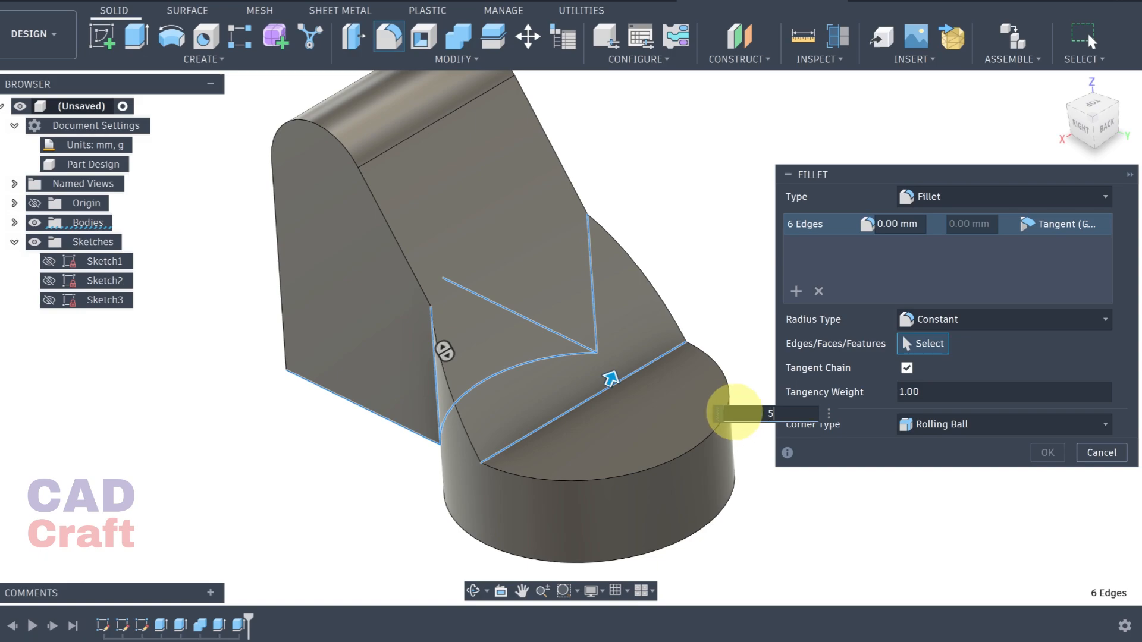
click(1047, 454)
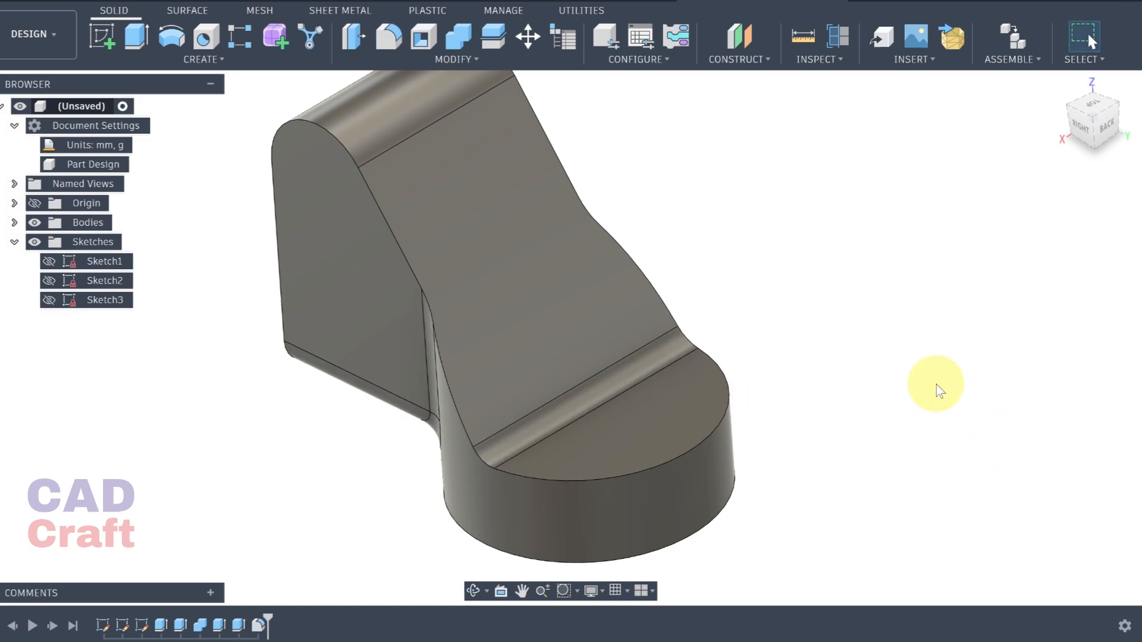
Step: Make Sketch2 visible and extrude its inner circle by -1 mm from the base's underside, joined to the body
shift+middle_drag(848, 403, 886, 311)
shift+middle_drag(956, 308, 835, 305)
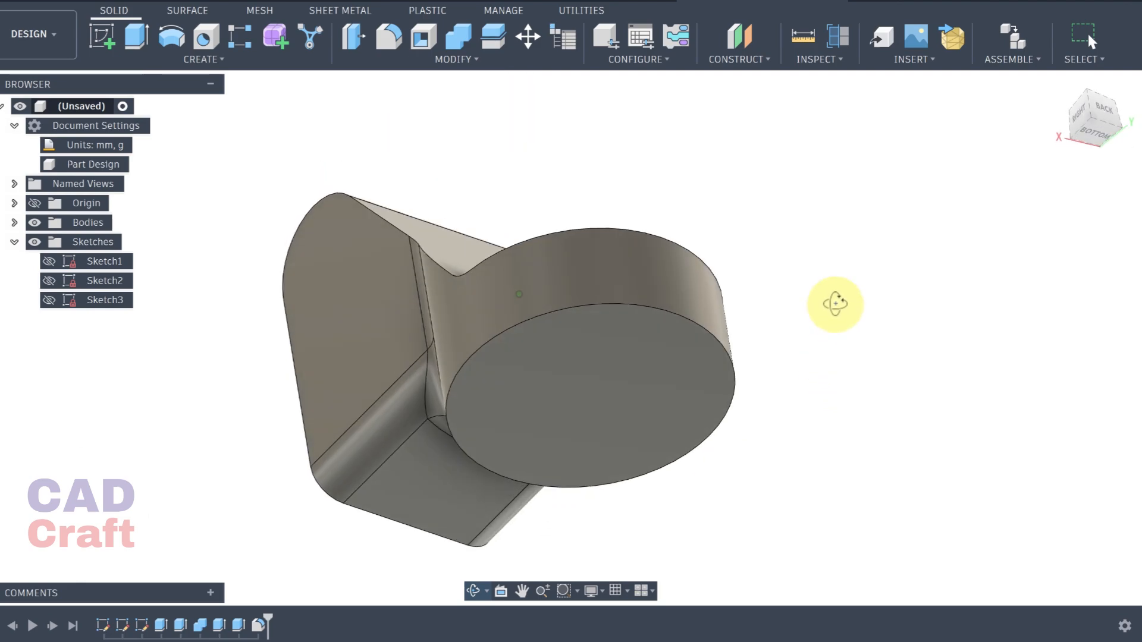
click(48, 282)
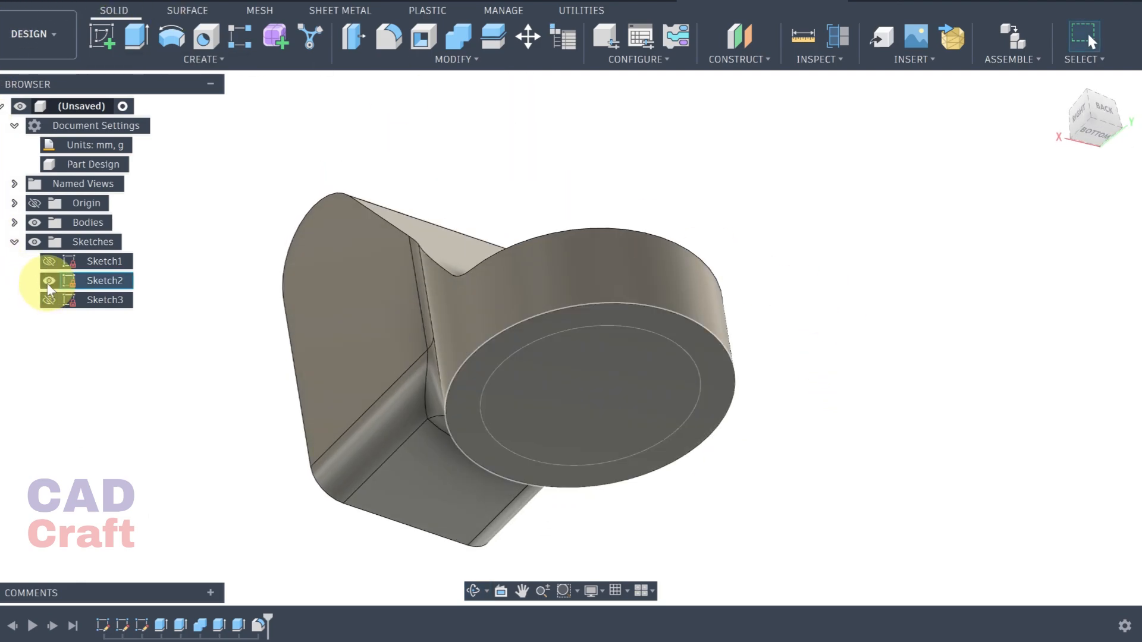
click(138, 45)
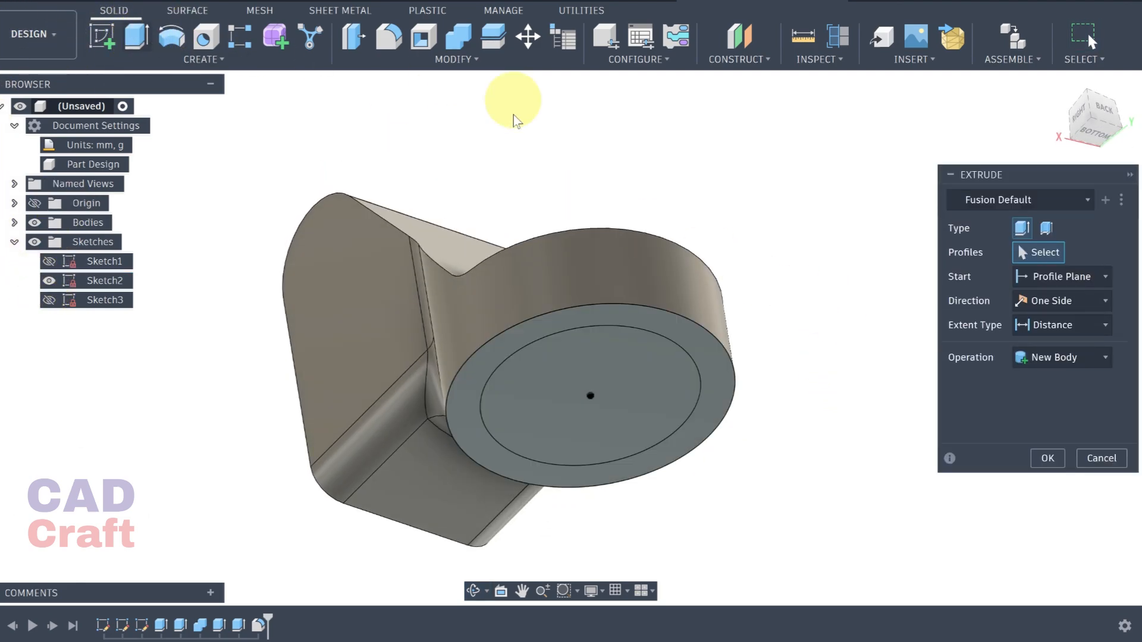
click(639, 360)
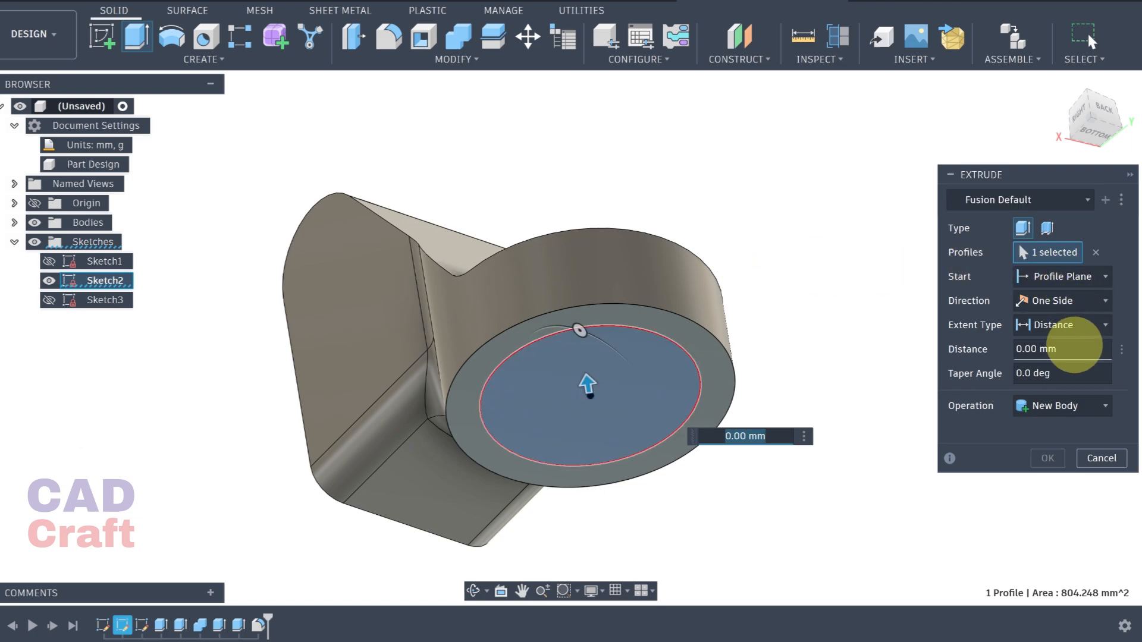
click(1070, 349)
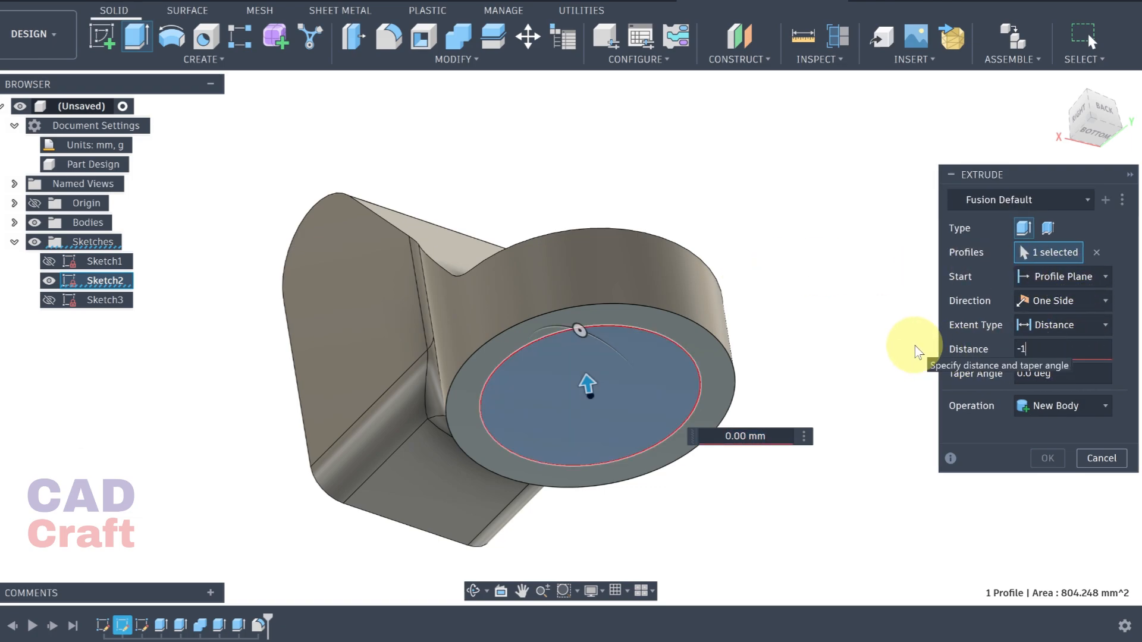
text(-1)
click(1044, 410)
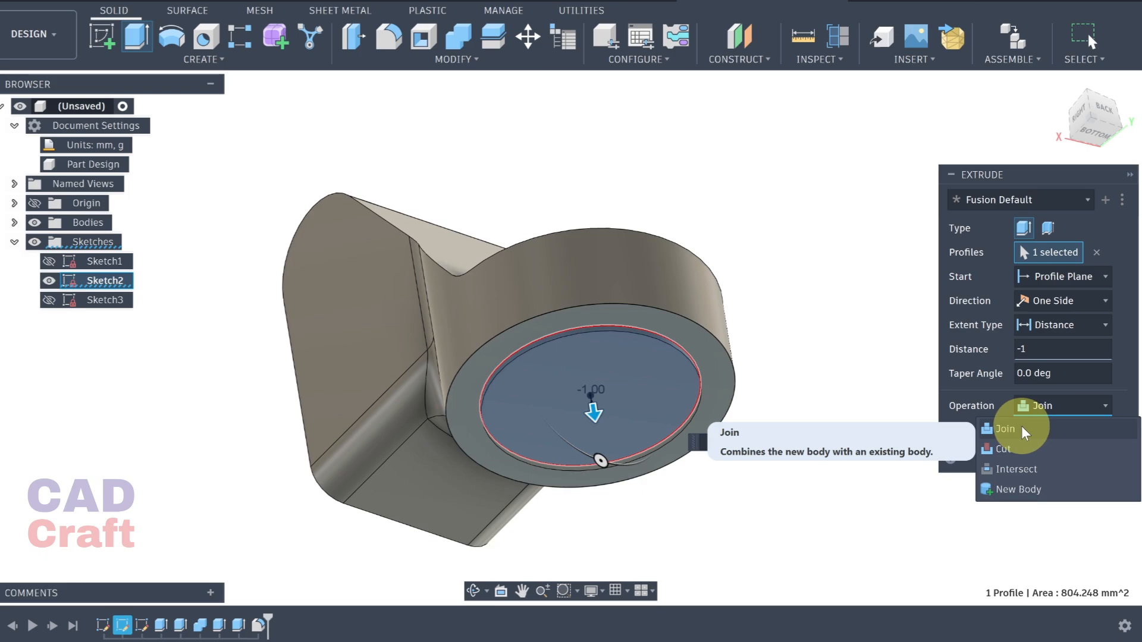
click(1037, 429)
click(1062, 457)
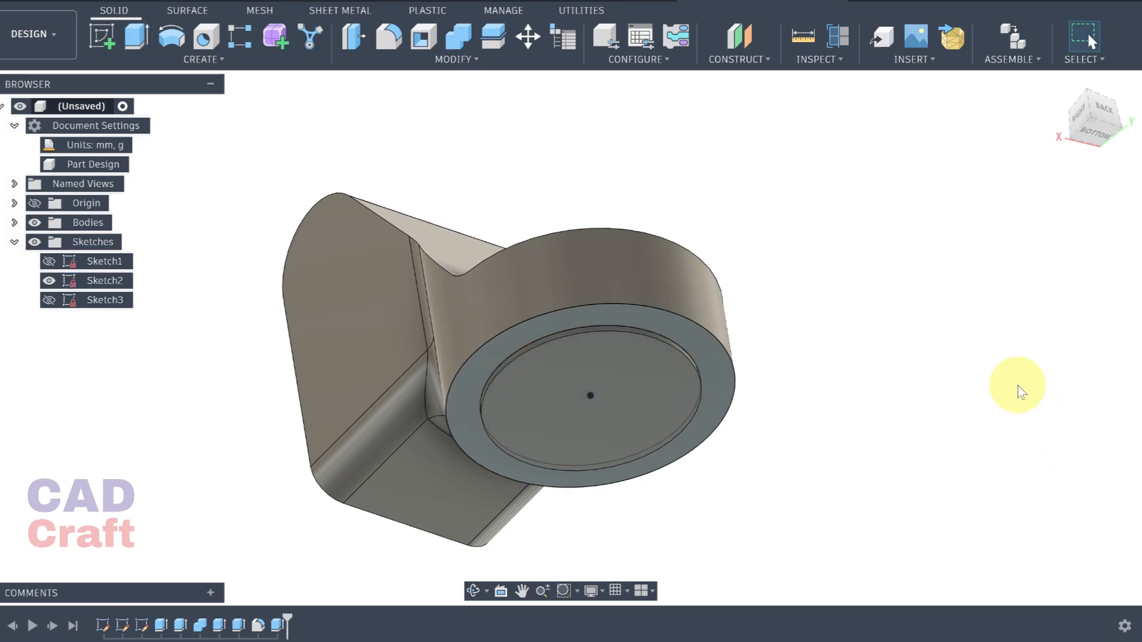
Step: Fillet the circular edge where the raised disc meets the base's underside with a 1 mm radius
scroll(624, 310, up, 5)
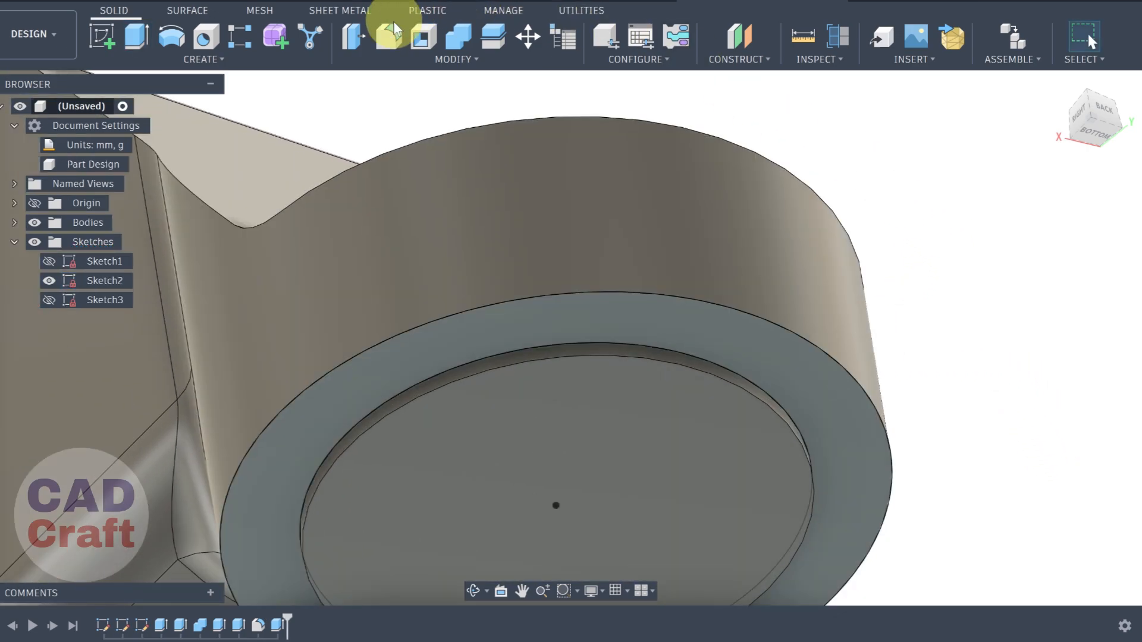
click(392, 30)
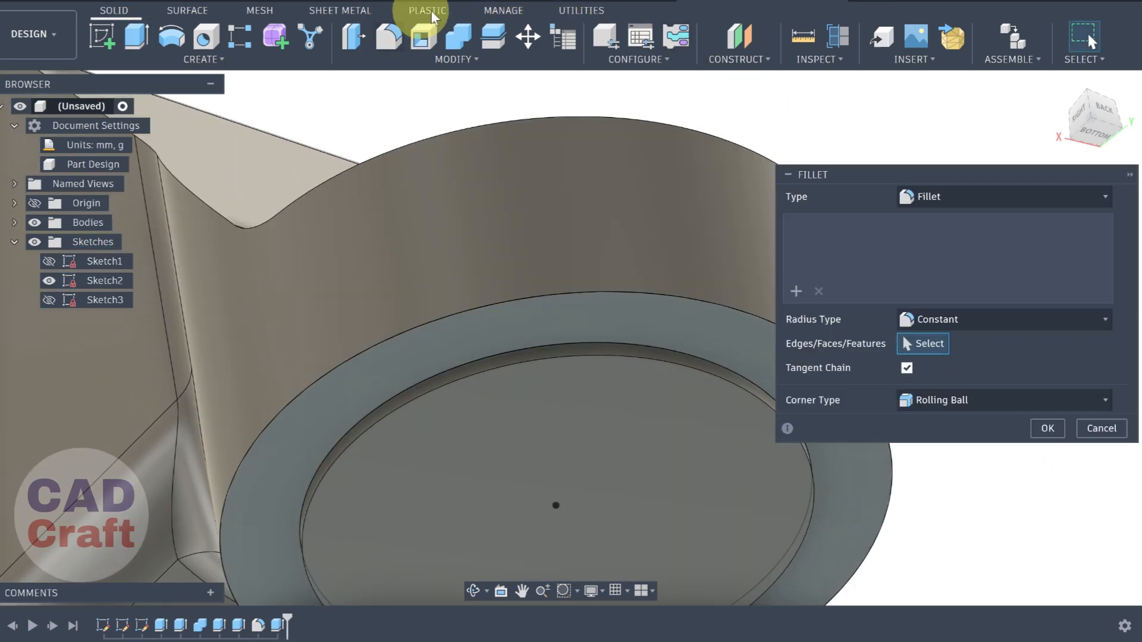
click(727, 368)
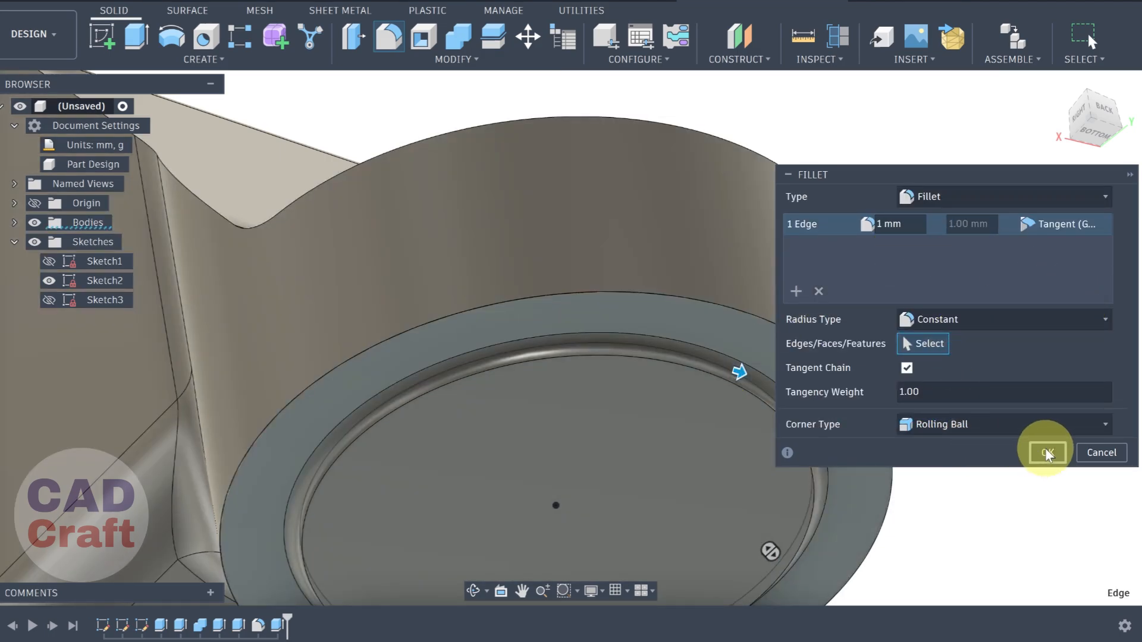
click(1046, 450)
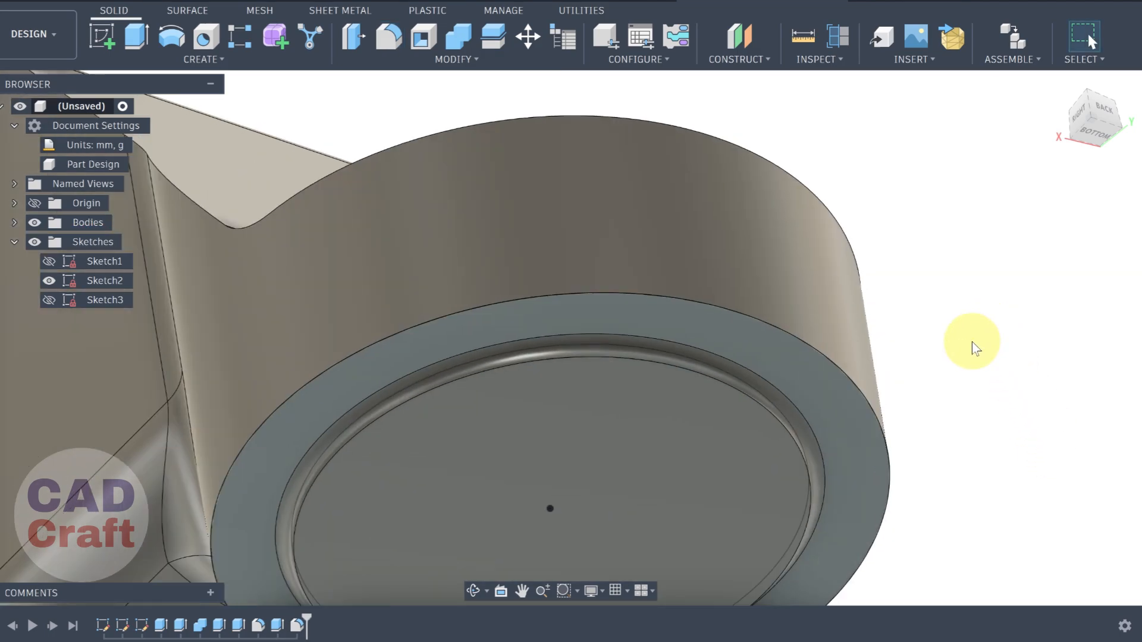
Step: Hide Sketch1, Sketch2 and Sketch3 to leave the part clear of sketch geometry
scroll(963, 351, down, 5)
shift+middle_drag(956, 359, 558, 144)
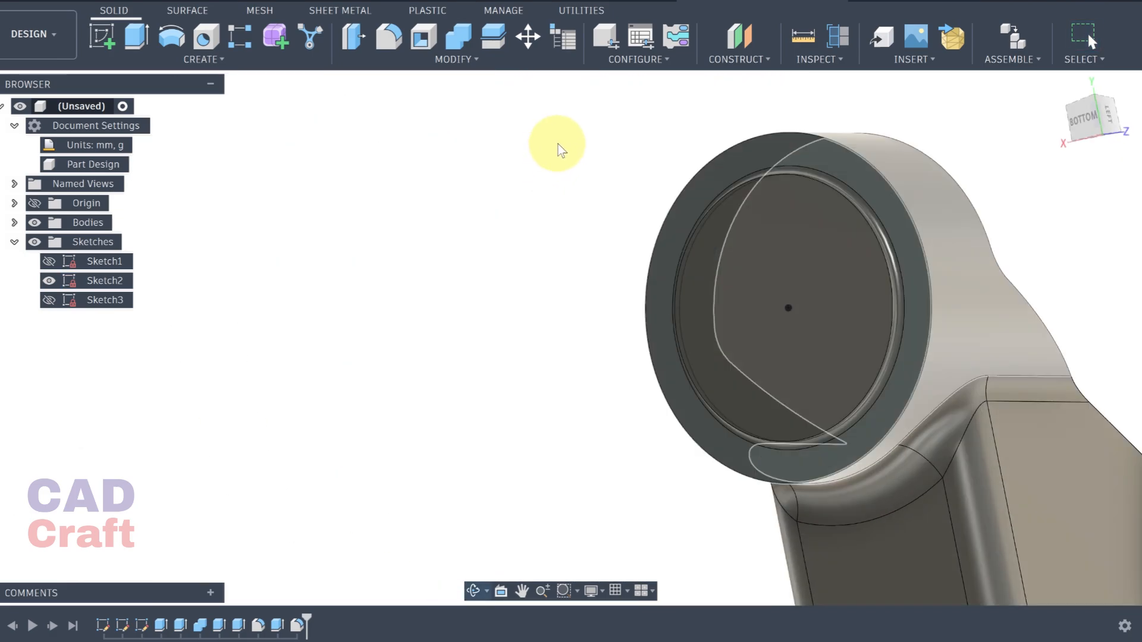
shift+middle_drag(713, 238, 618, 357)
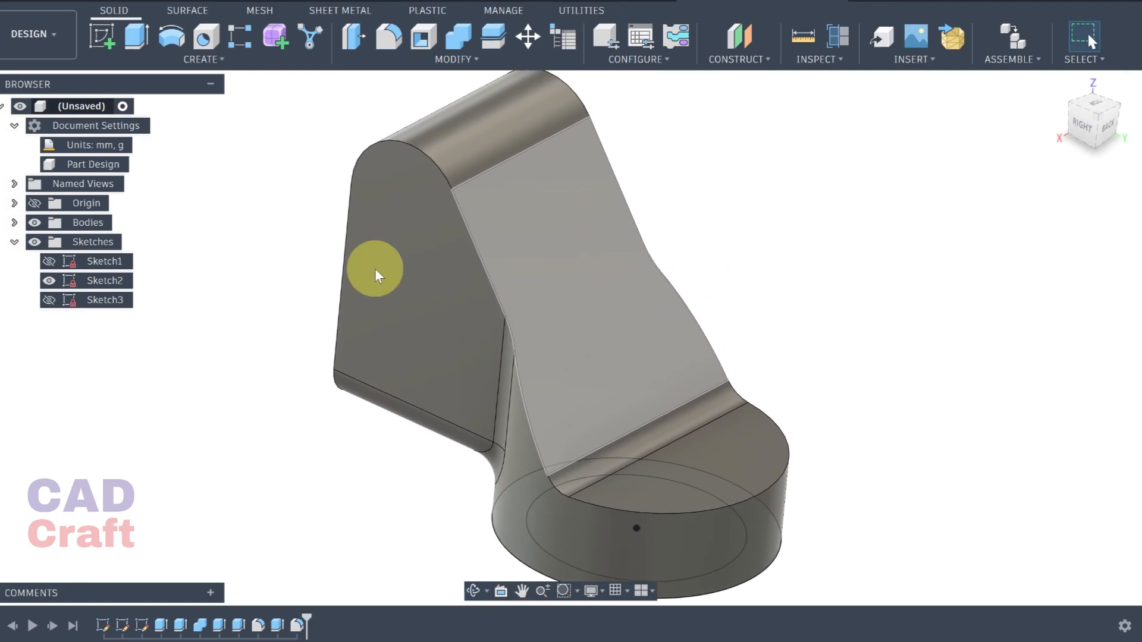
click(49, 261)
shift+middle_drag(744, 301, 786, 285)
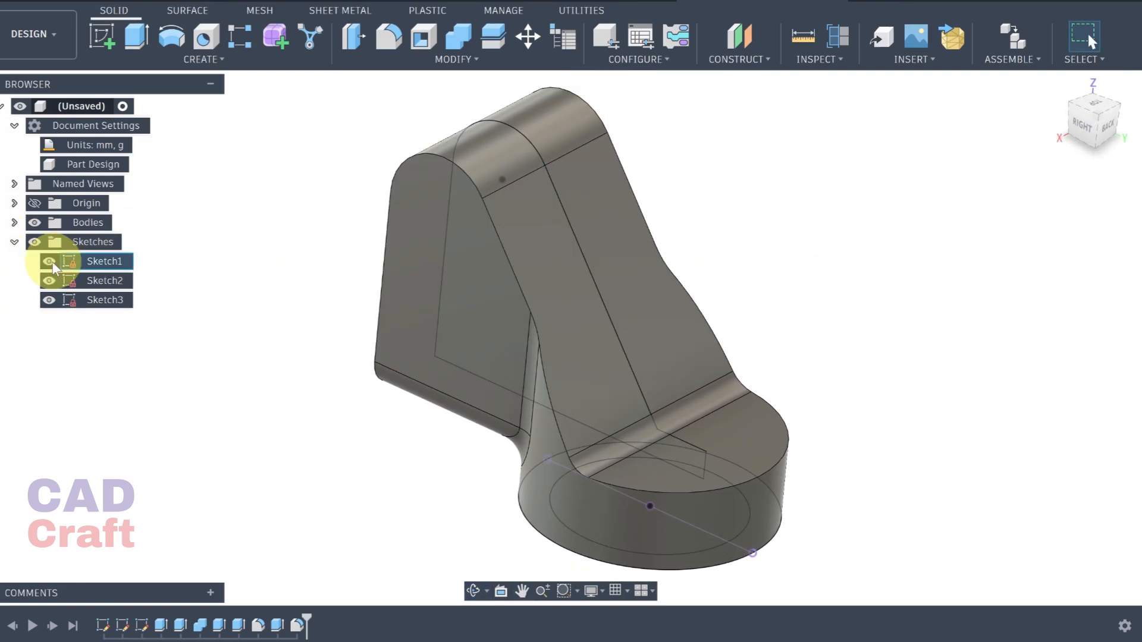
click(50, 280)
click(49, 300)
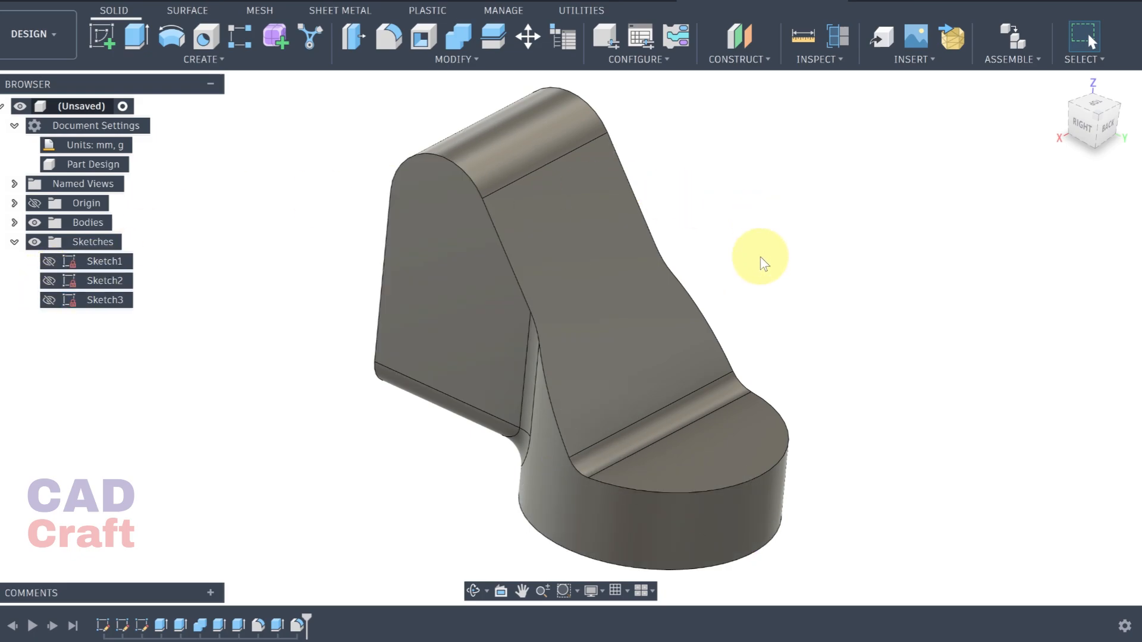
Step: Shell the body with a 2 mm inside thickness, removing the tangent chain of top and sloped faces and the underside disc face
click(426, 39)
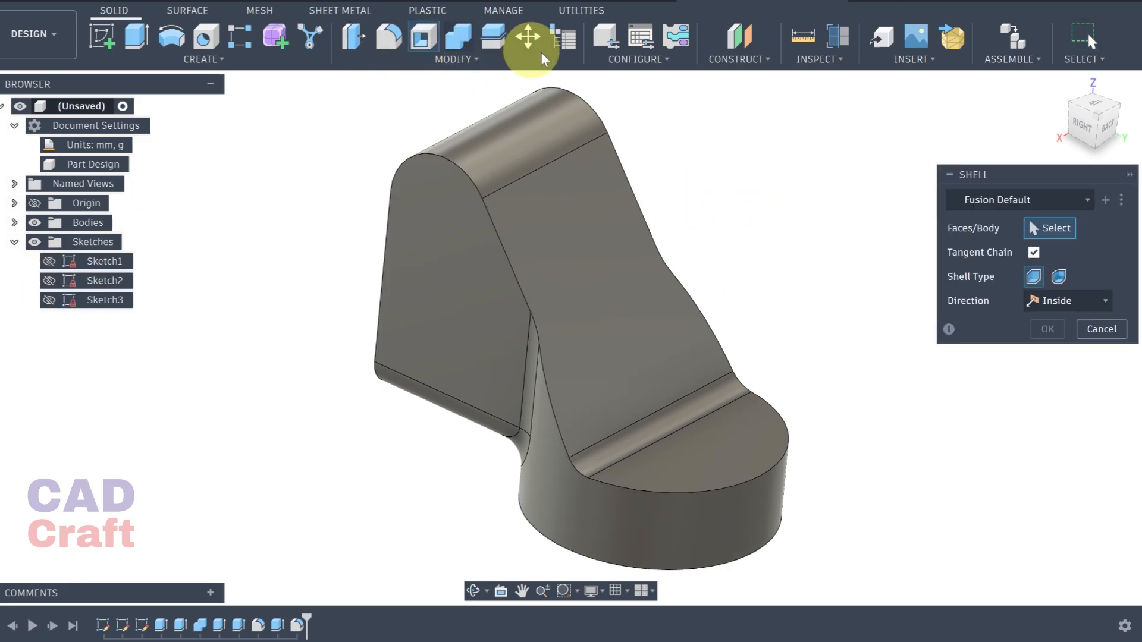
shift+middle_drag(805, 349, 779, 346)
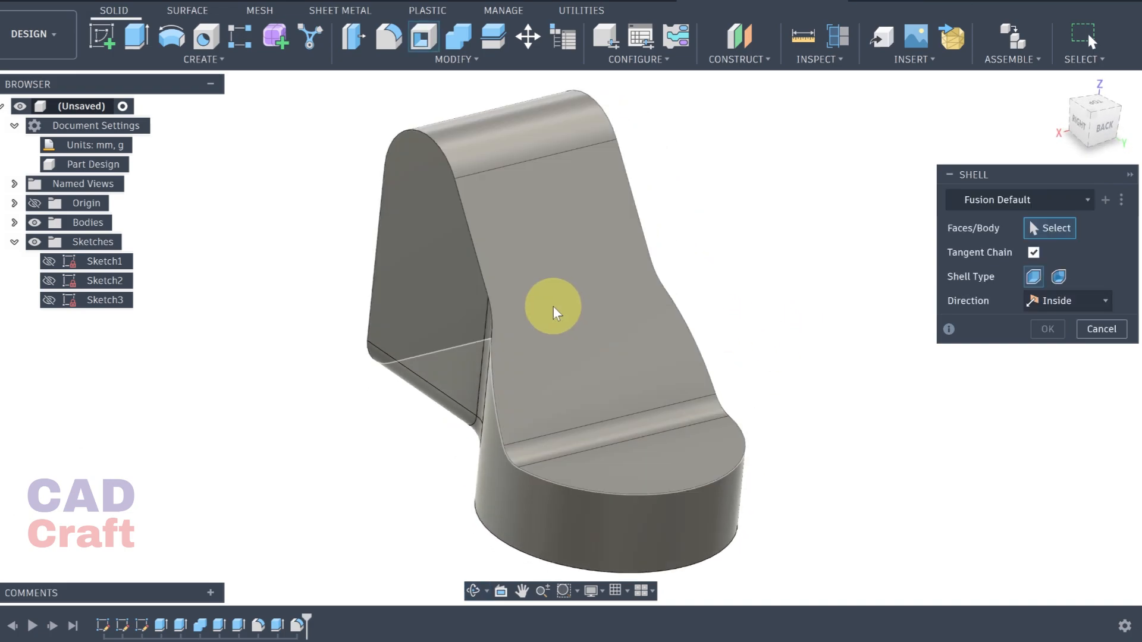
click(553, 306)
shift+middle_drag(867, 459, 907, 301)
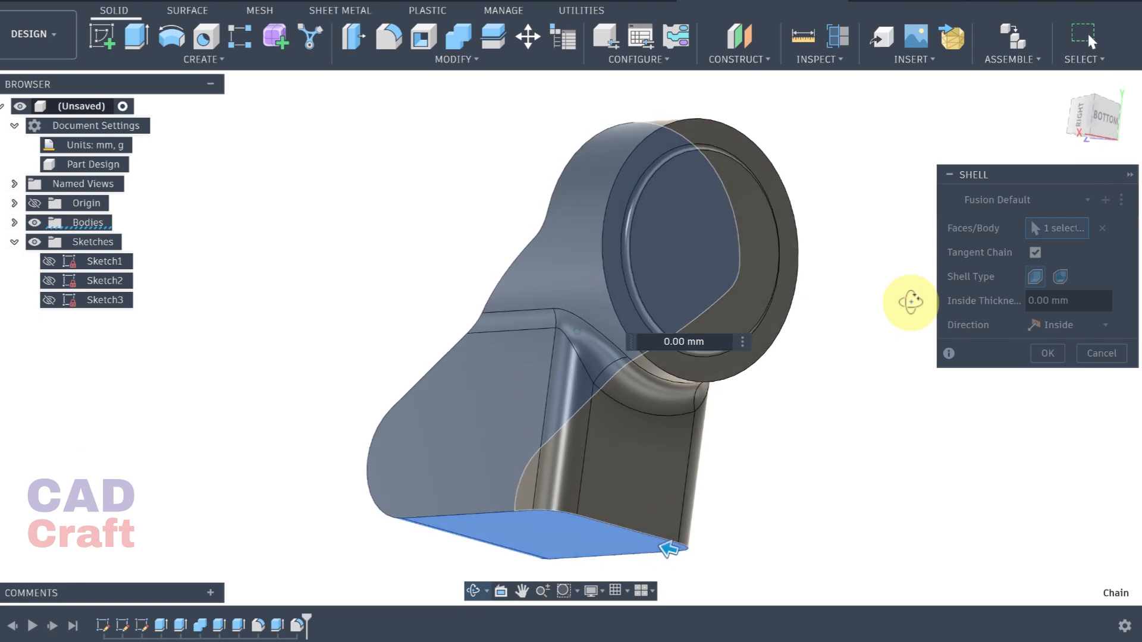
click(764, 263)
shift+middle_drag(880, 191, 941, 305)
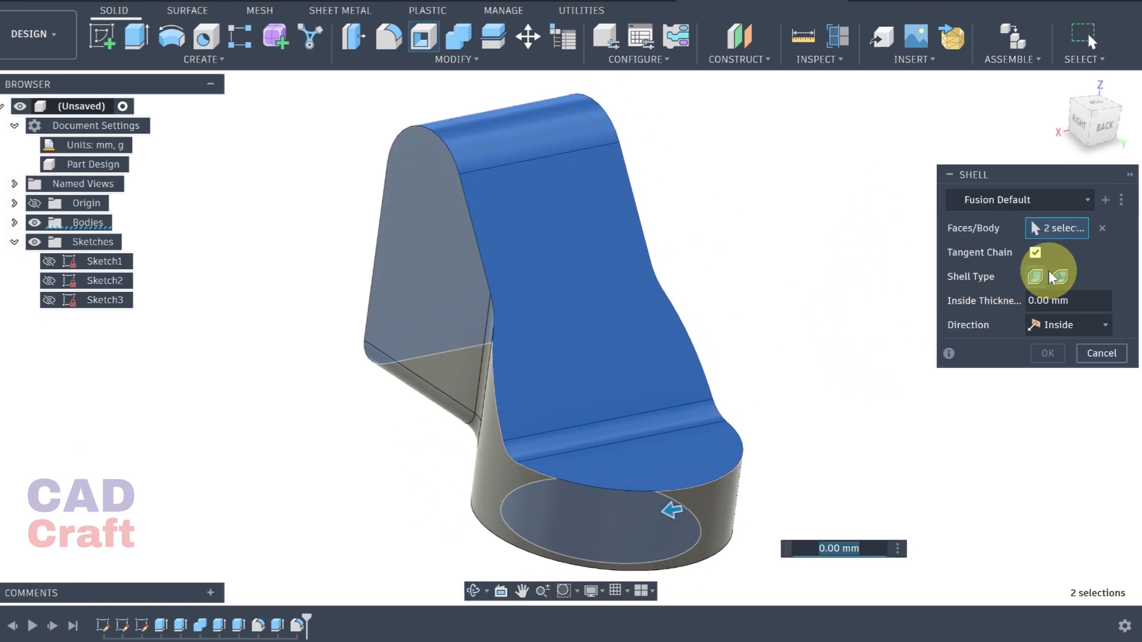
key(Return)
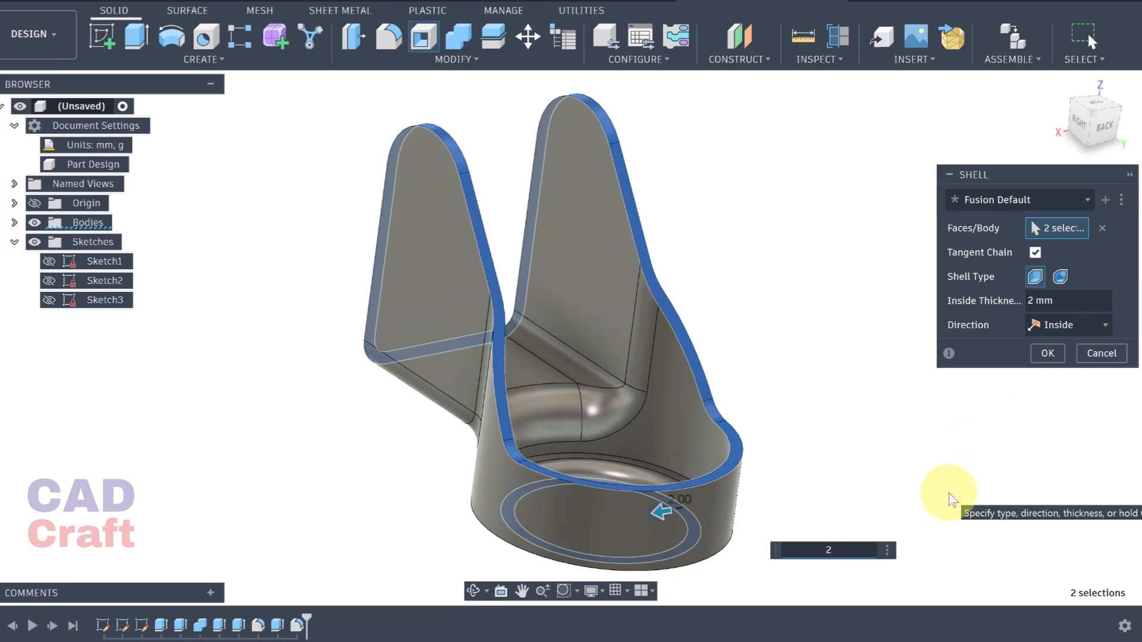
key(Return)
Step: Start a sketch on the YZ origin plane and draw a 10 mm wide by 5 mm high rectangle beside the part
shift+middle_drag(948, 491, 568, 424)
click(109, 35)
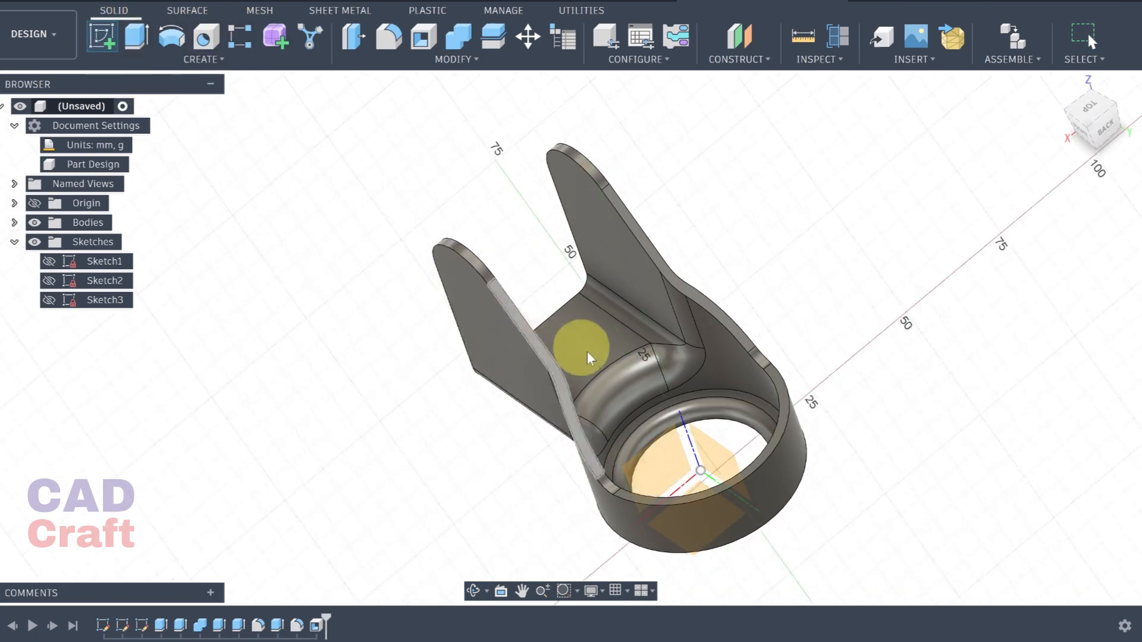
click(715, 459)
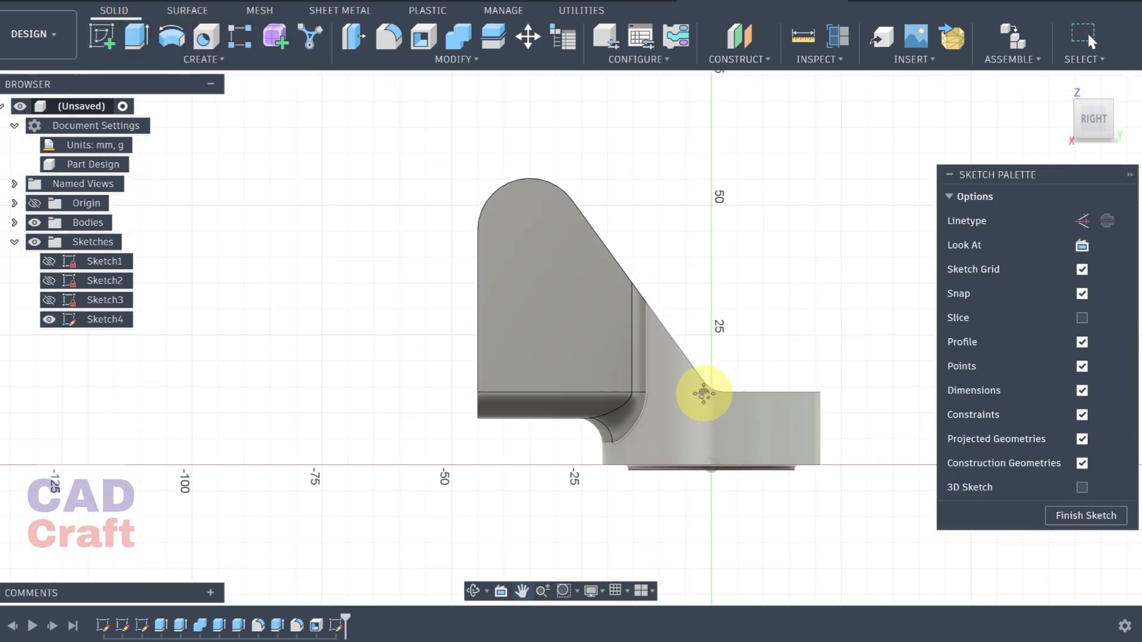
click(143, 43)
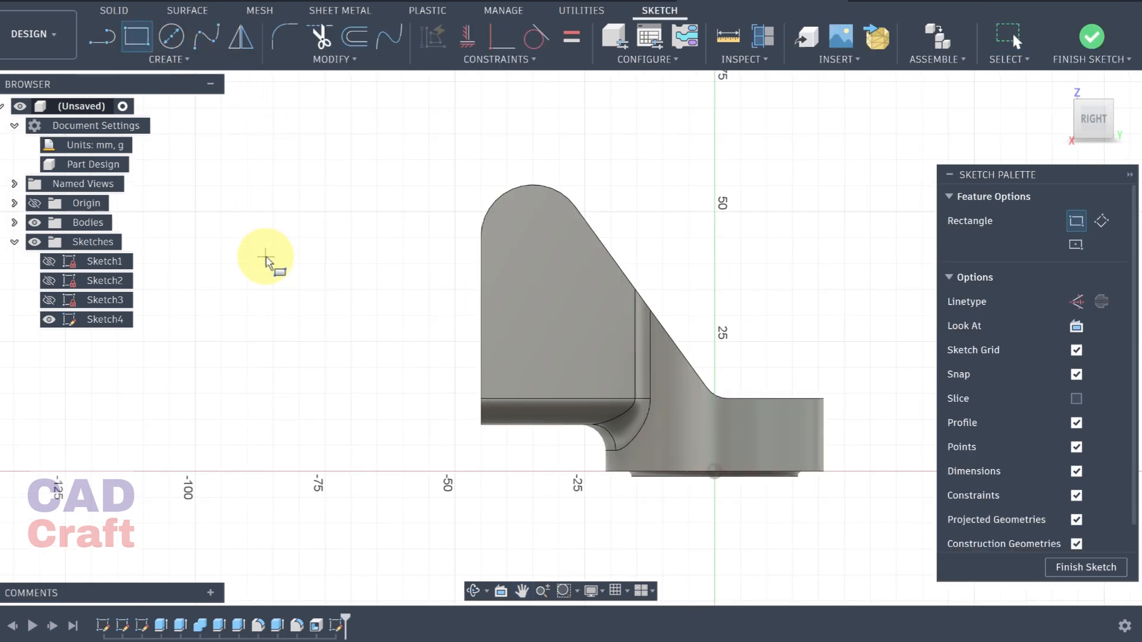
click(266, 259)
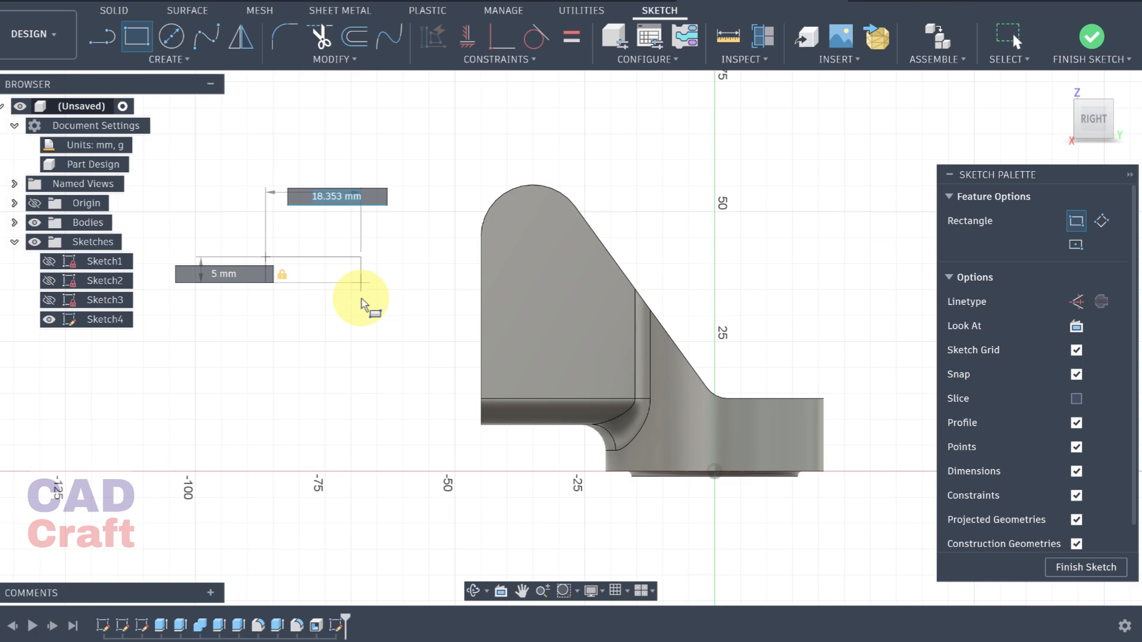
key(Return)
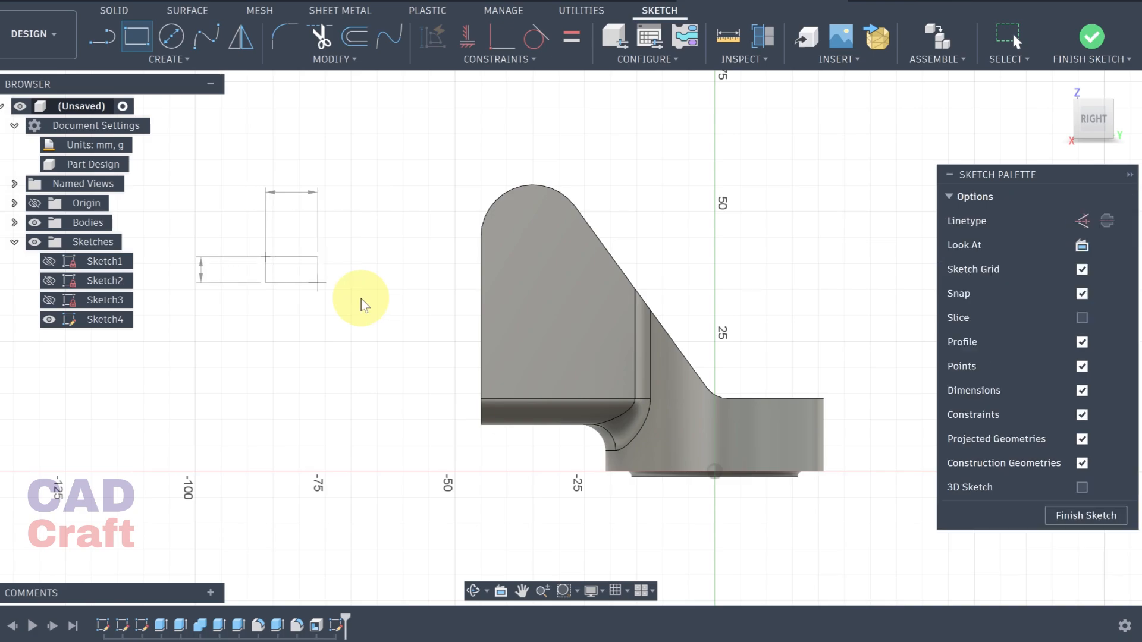
Step: Dimension the rectangle's lower corner nearest the origin 20 mm horizontally and 20 mm vertically from the origin, and finish the sketch
click(159, 62)
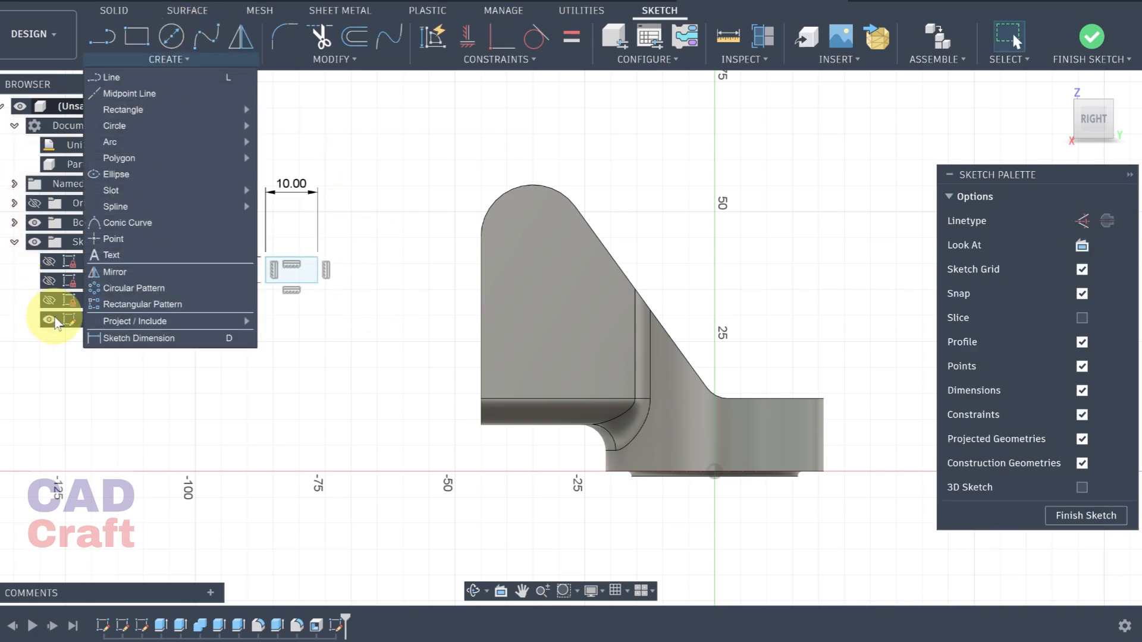
click(104, 339)
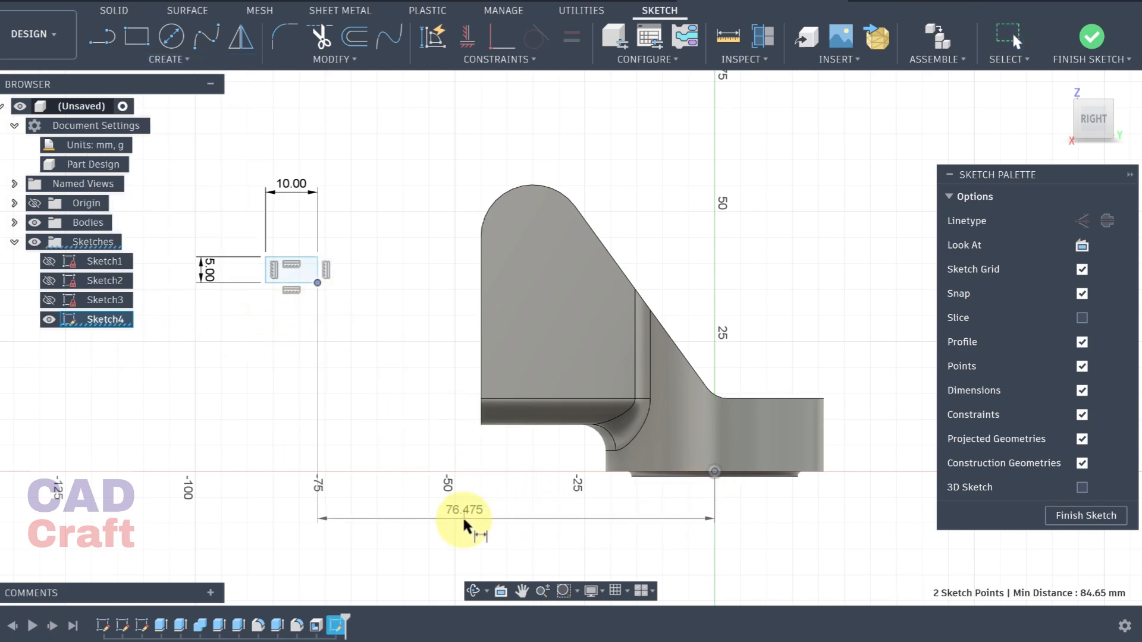
click(464, 526)
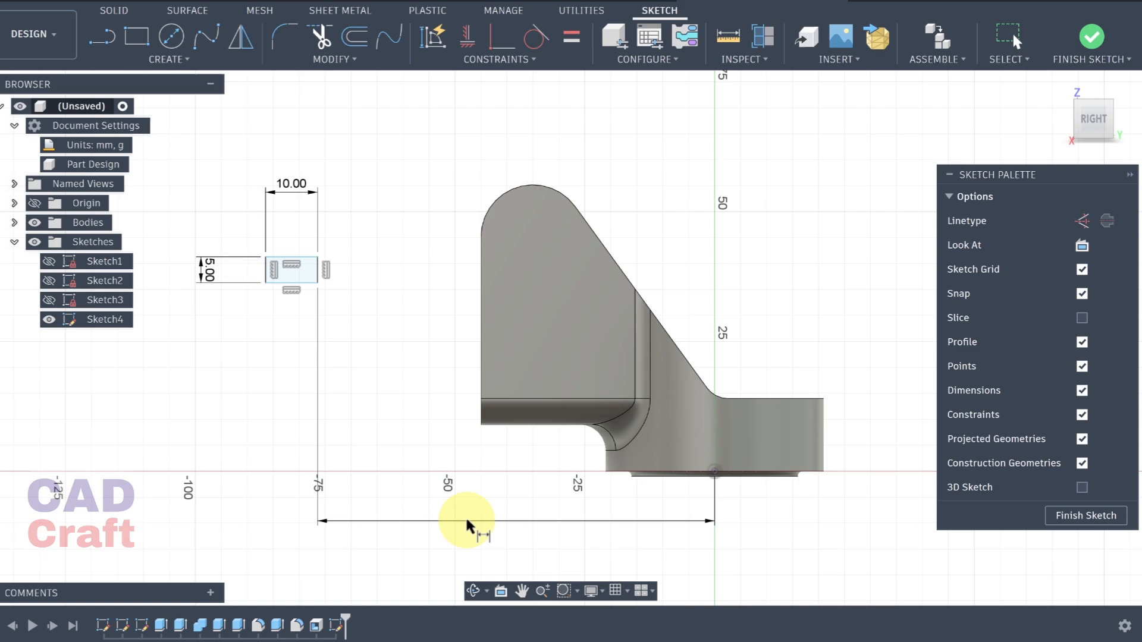
text(20)
key(Return)
click(610, 284)
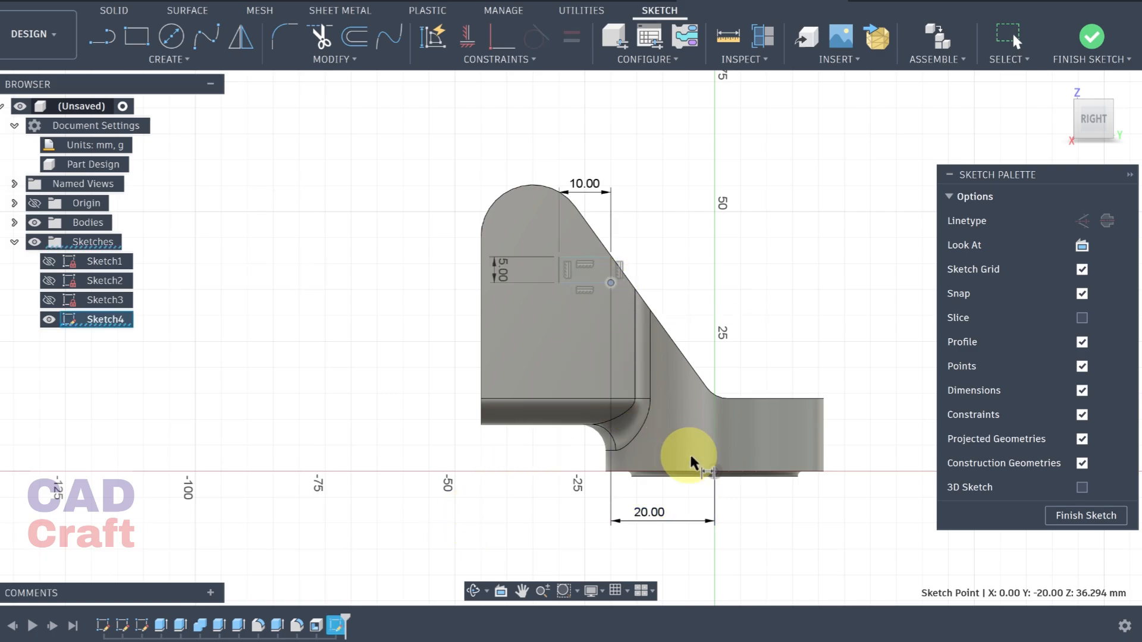
click(859, 375)
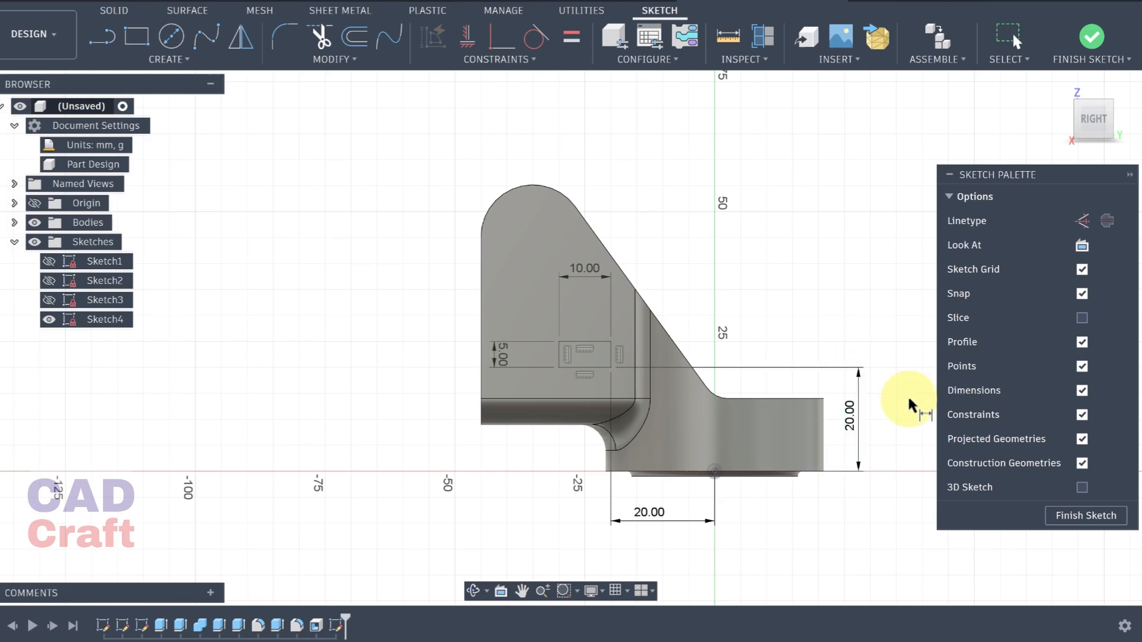
click(1096, 516)
Step: Reopen Sketch4 for editing and fillet the rectangle's two upper corners with a 2.5 mm radius
mouse_move(1075, 520)
shift+middle_down()
mouse_move(968, 331)
mouse_move(943, 319)
mouse_move(955, 282)
mouse_move(935, 292)
shift+middle_up()
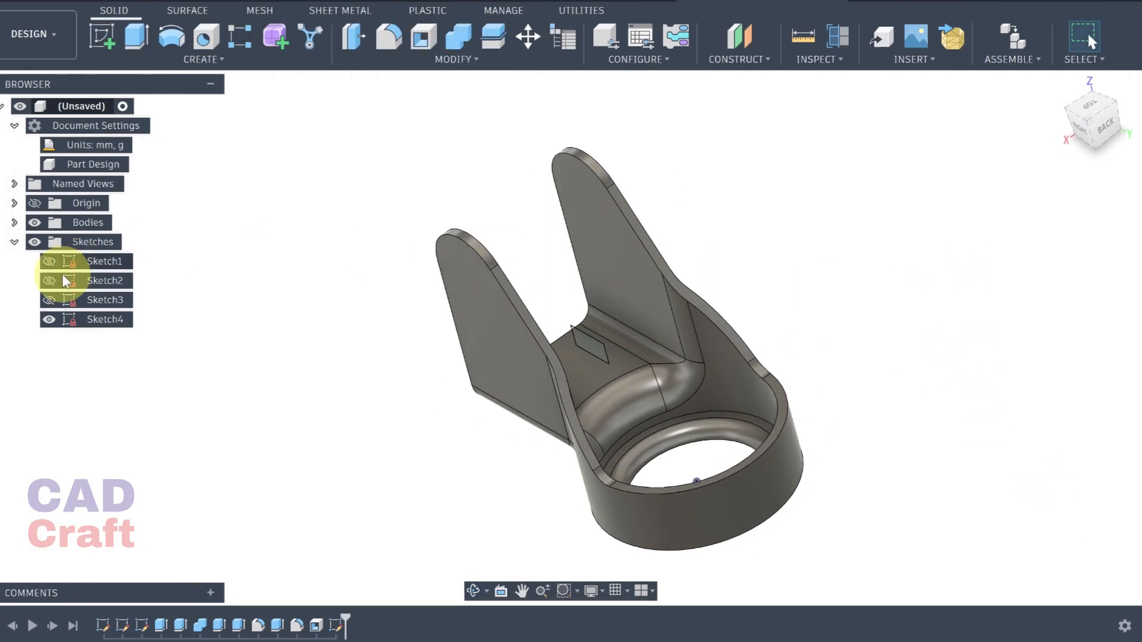
double_click(96, 322)
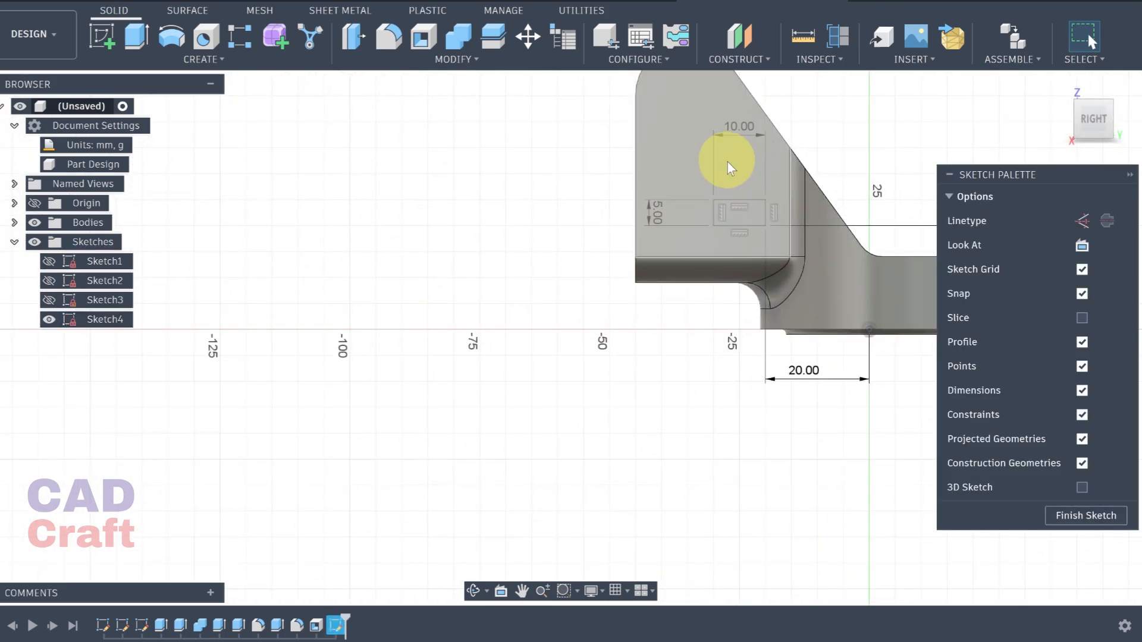
scroll(809, 211, up, 1)
middle_drag(800, 235, 672, 319)
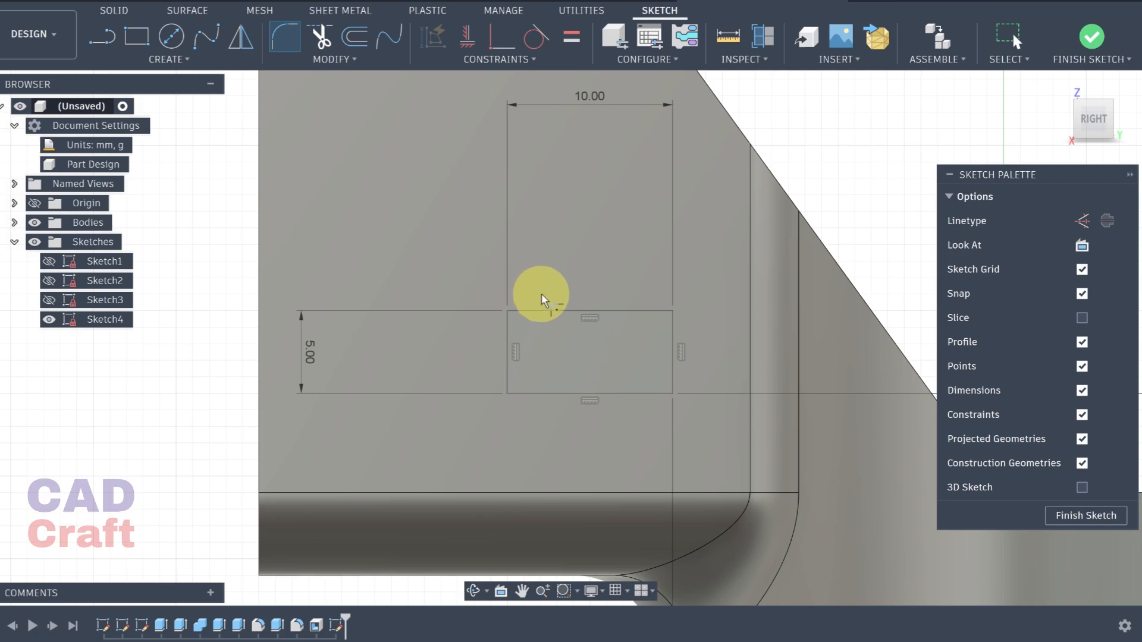
click(516, 316)
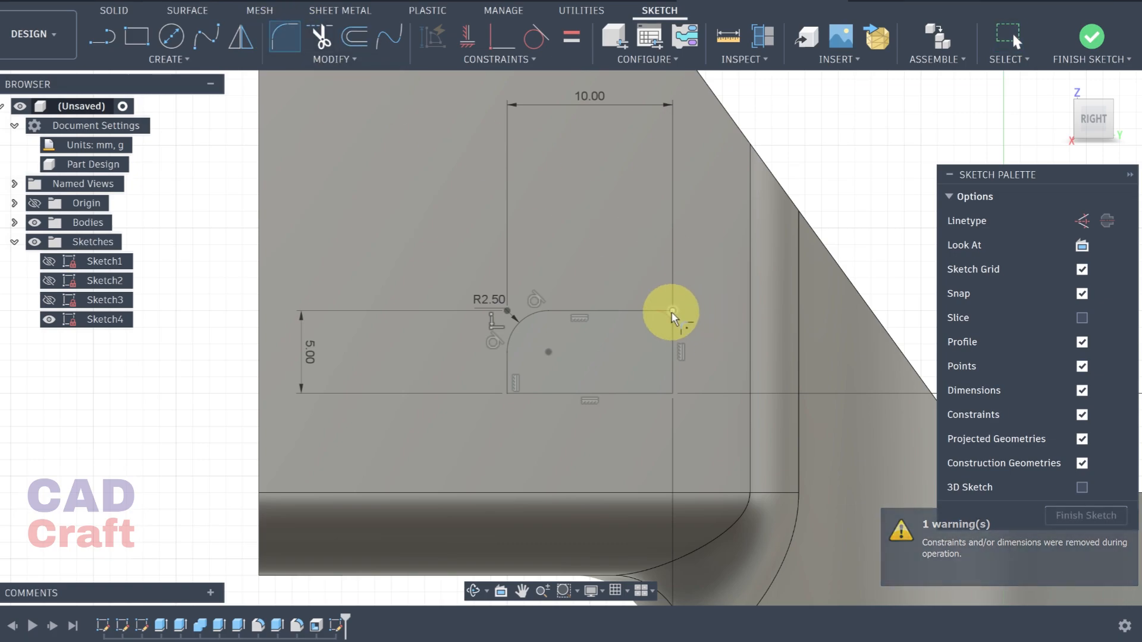
text(2.5)
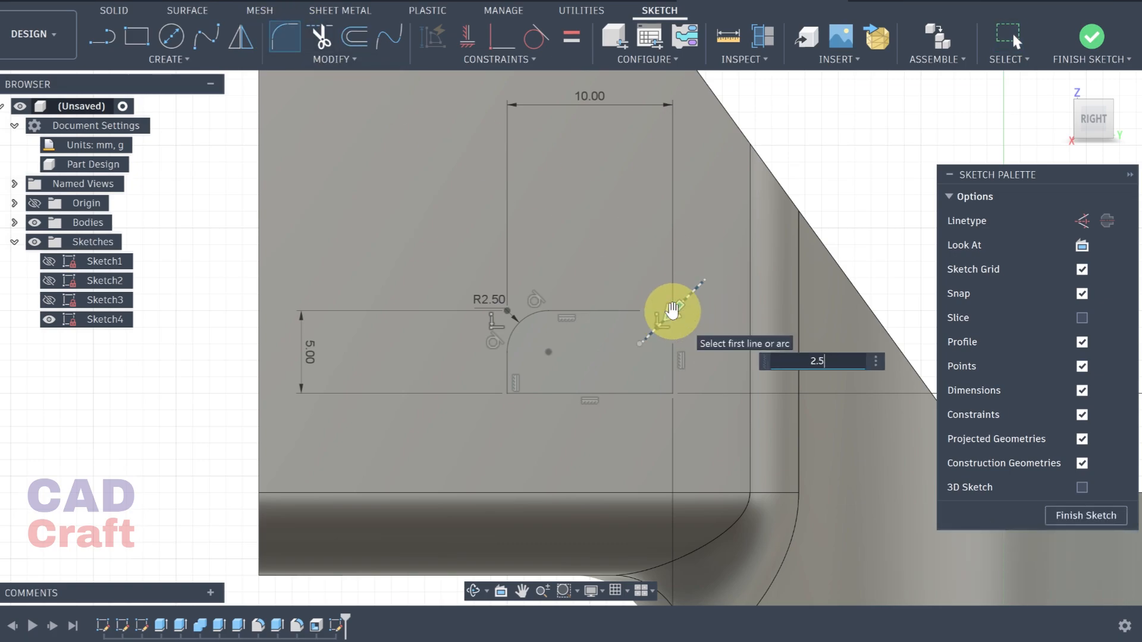
click(672, 310)
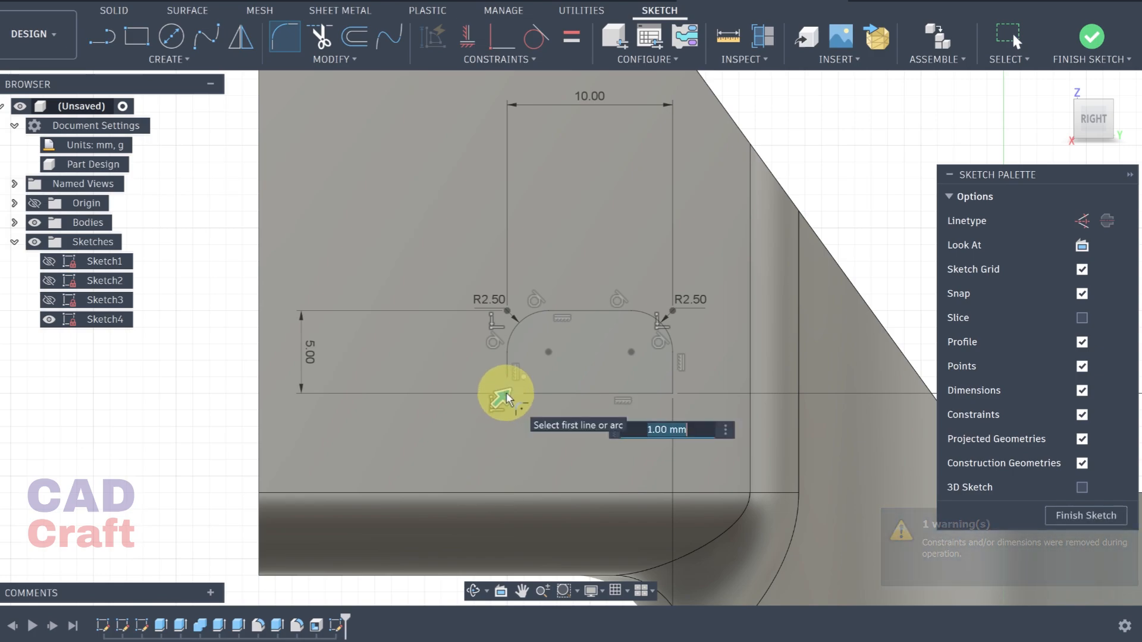
Step: Fillet the rectangle's two lower corners with a 2.5 mm radius to complete the slot shape, and finish the sketch
text(2.5)
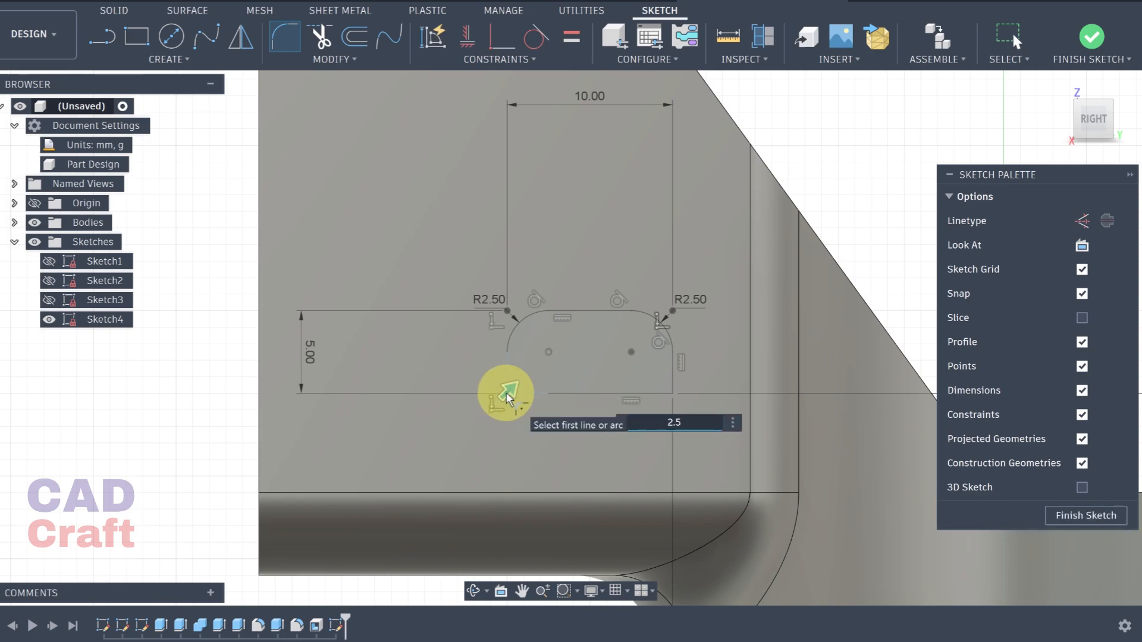
click(507, 394)
click(289, 38)
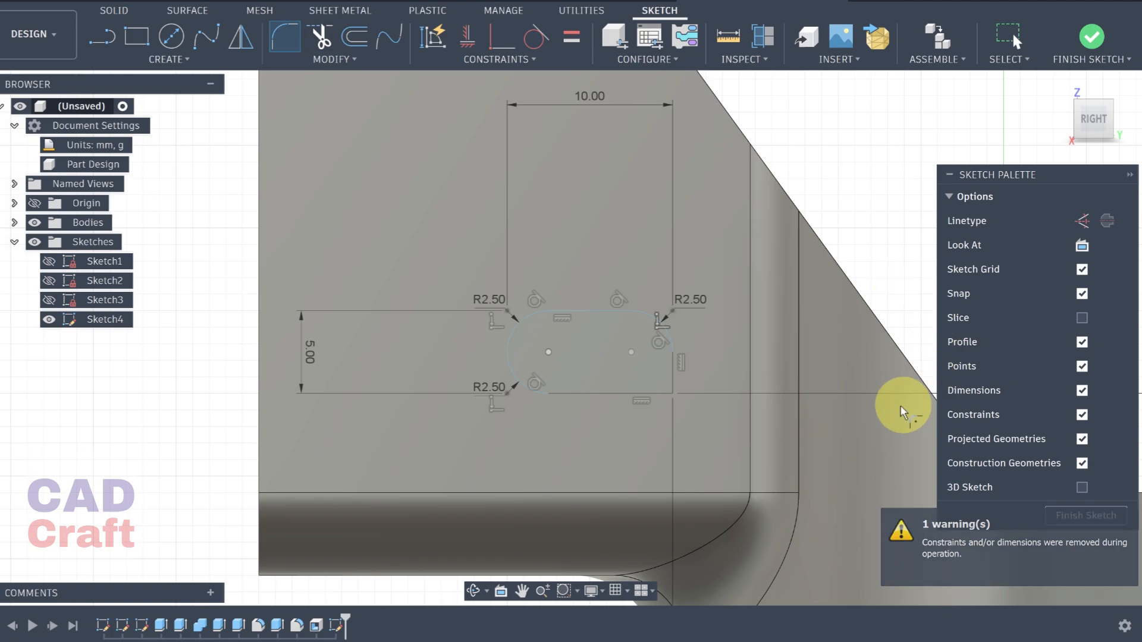
click(673, 393)
text(2.5)
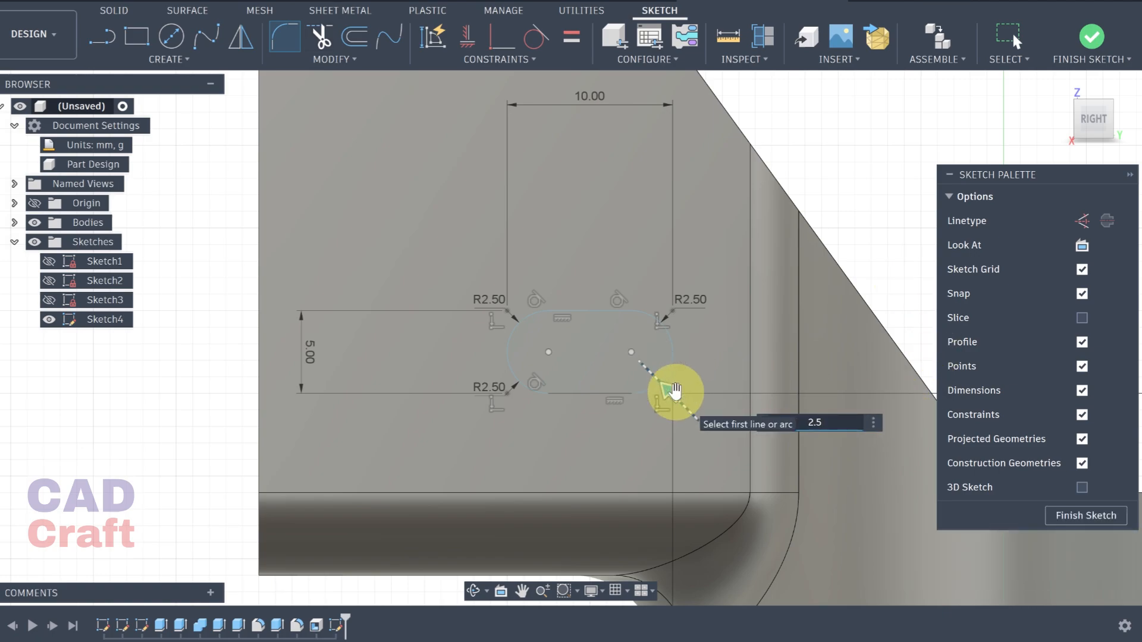
key(Return)
scroll(793, 333, down, 4)
shift+middle_drag(791, 366, 696, 365)
click(1096, 45)
scroll(802, 385, down, 2)
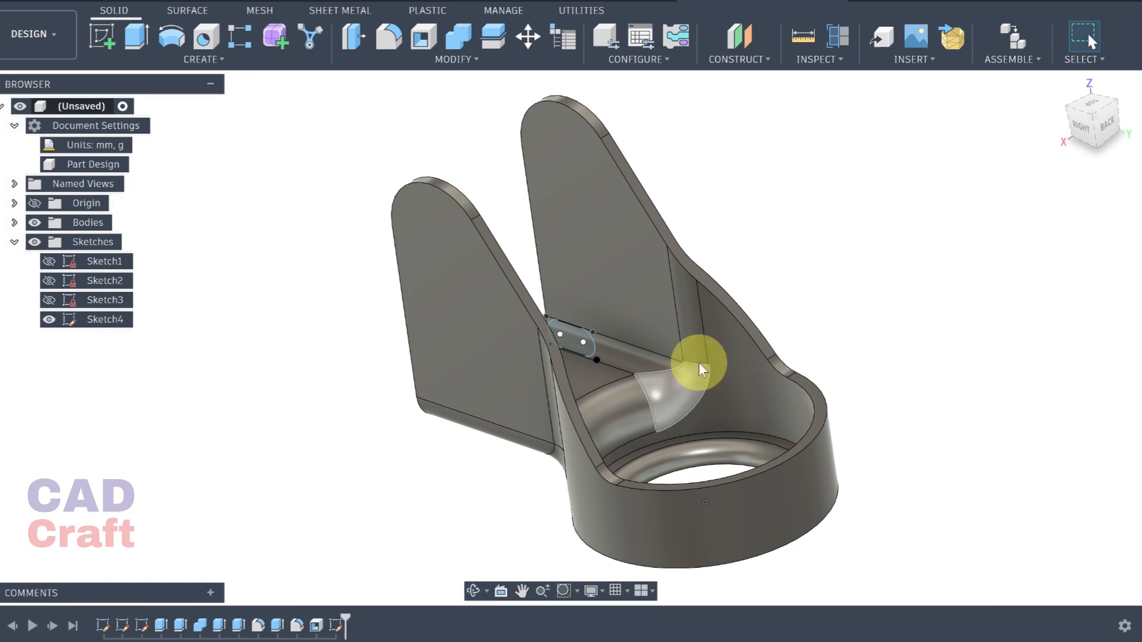
Step: Extrude the slot profile symmetrically 44 mm as a cut through both side plates
click(136, 37)
scroll(543, 322, up, 5)
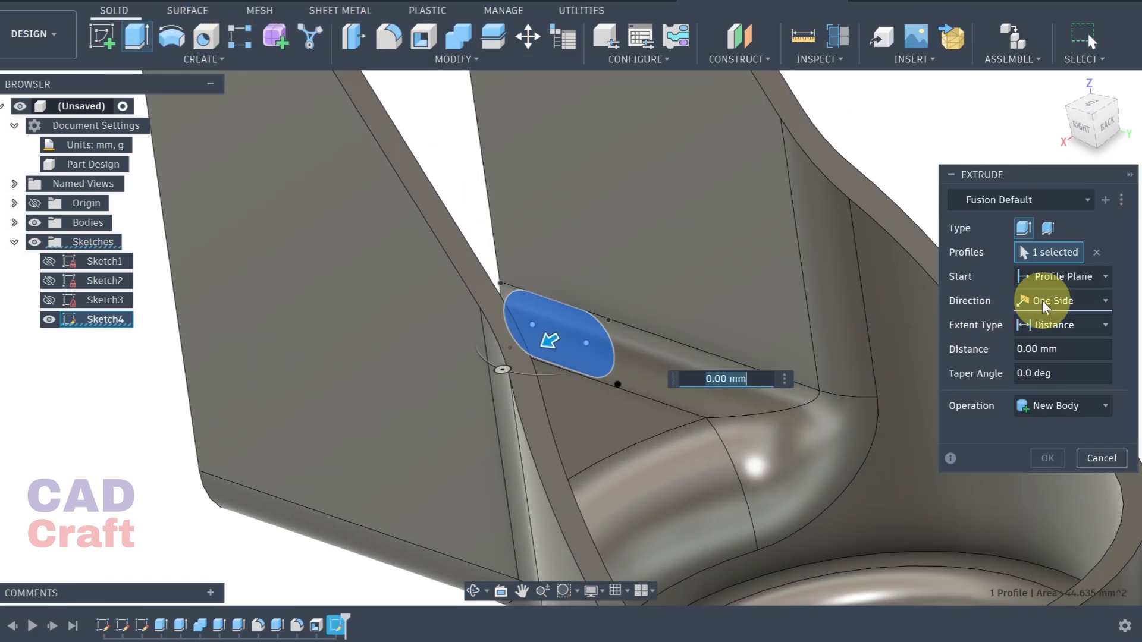
click(1046, 302)
click(1021, 348)
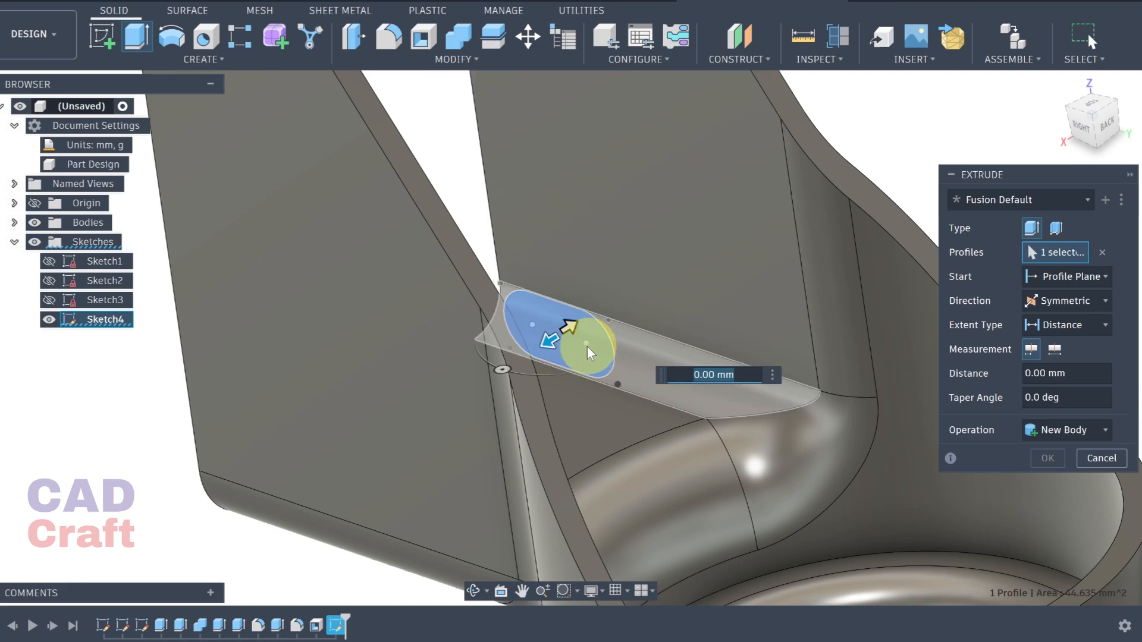
drag(587, 346, 59, 550)
scroll(694, 345, down, 5)
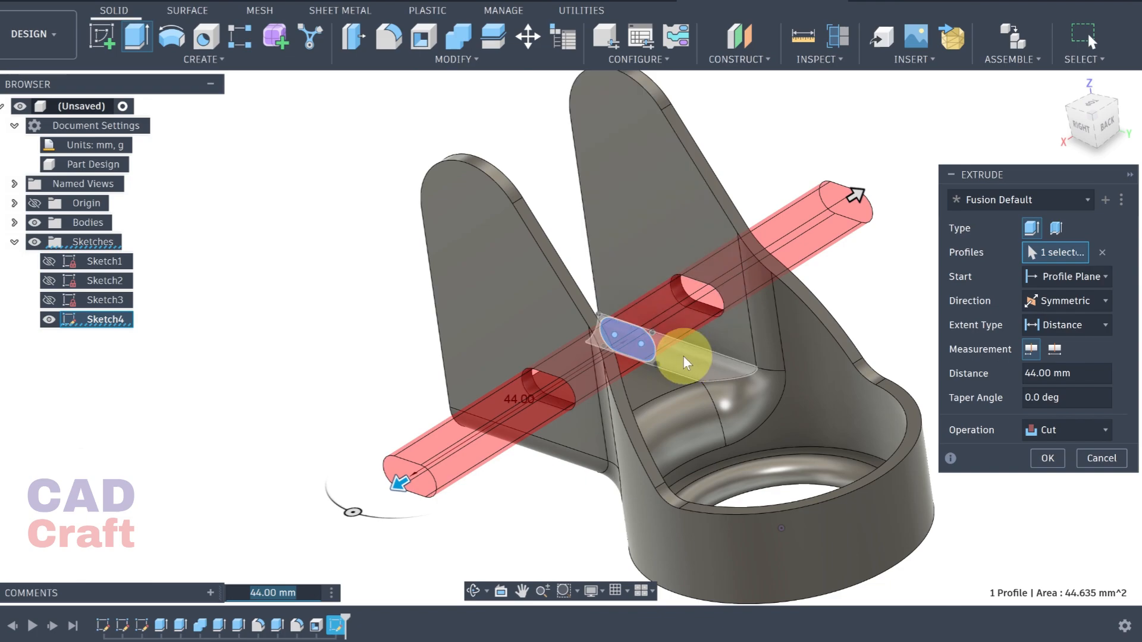
shift+middle_drag(683, 357, 717, 355)
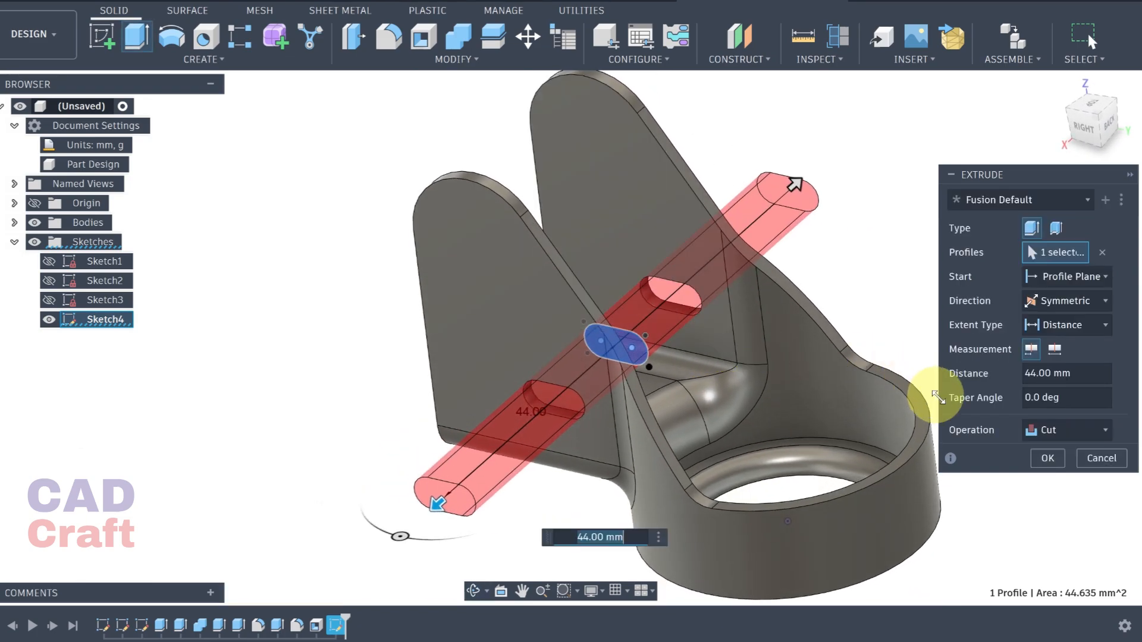
click(1055, 460)
Step: Sketch on the outer face of the near side plate, project its rounded top edge into the sketch, and finish the sketch
shift+middle_drag(857, 380, 709, 357)
click(375, 312)
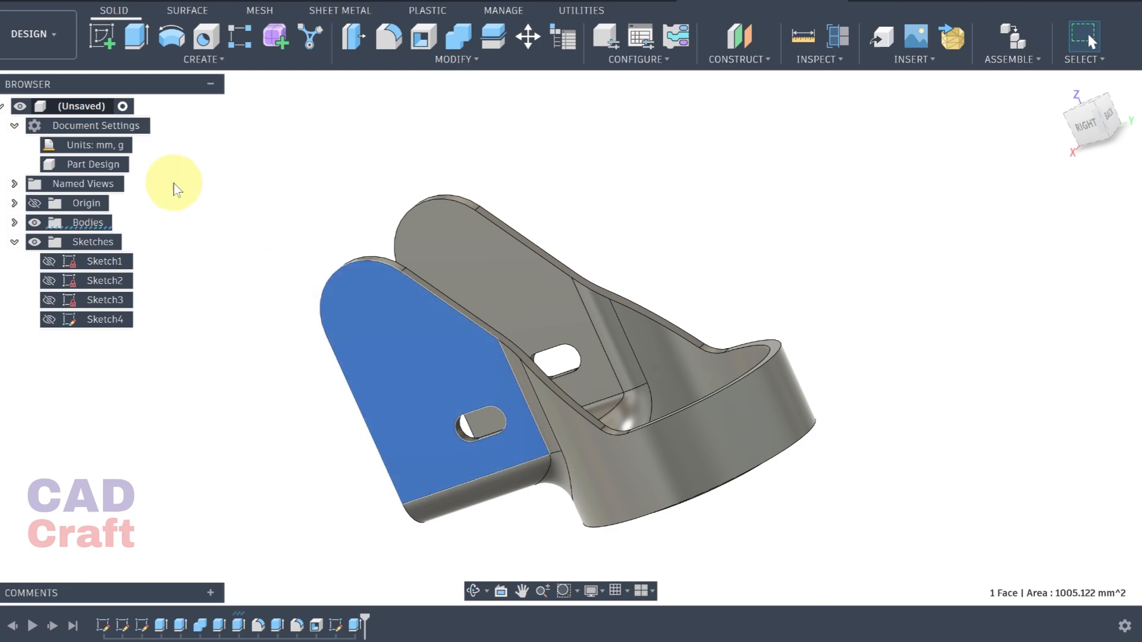
click(98, 38)
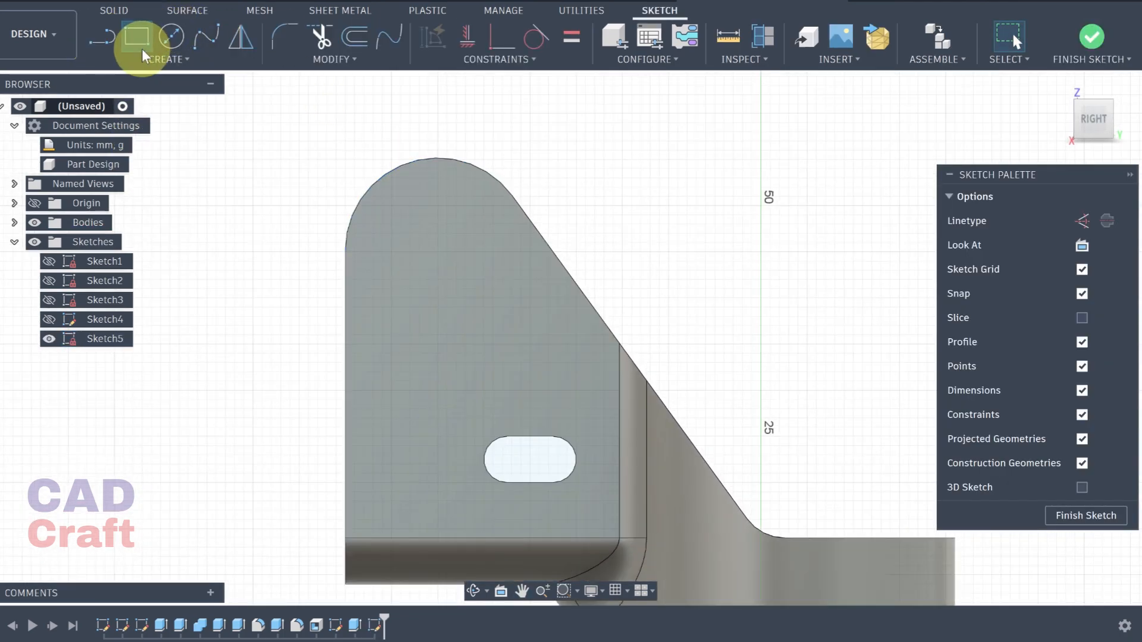
click(137, 37)
click(156, 59)
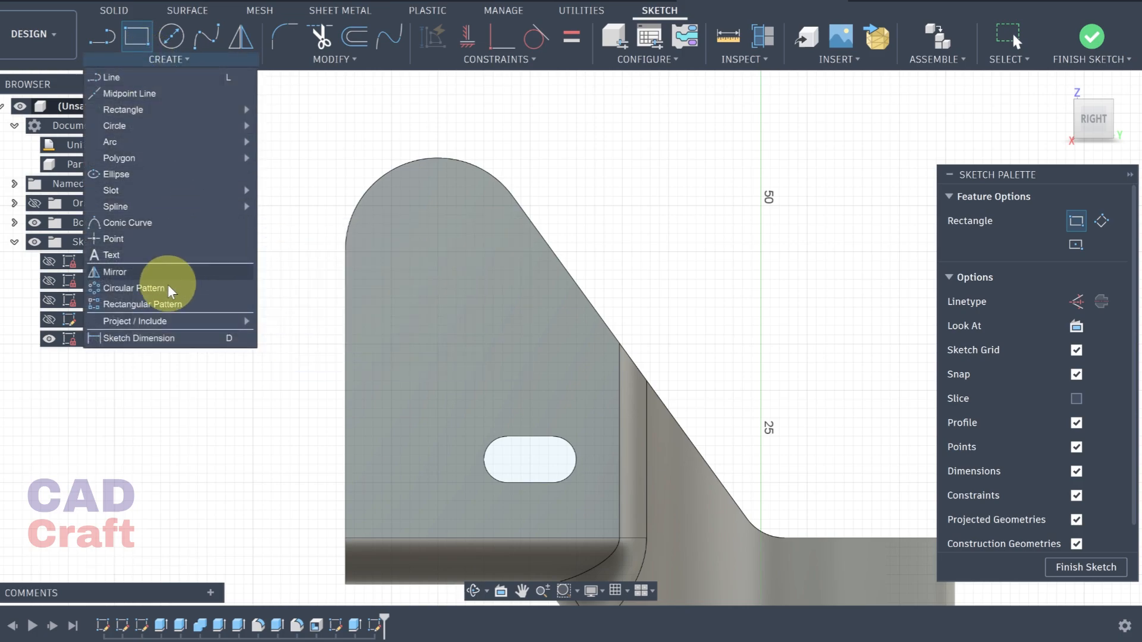
mouse_move(145, 320)
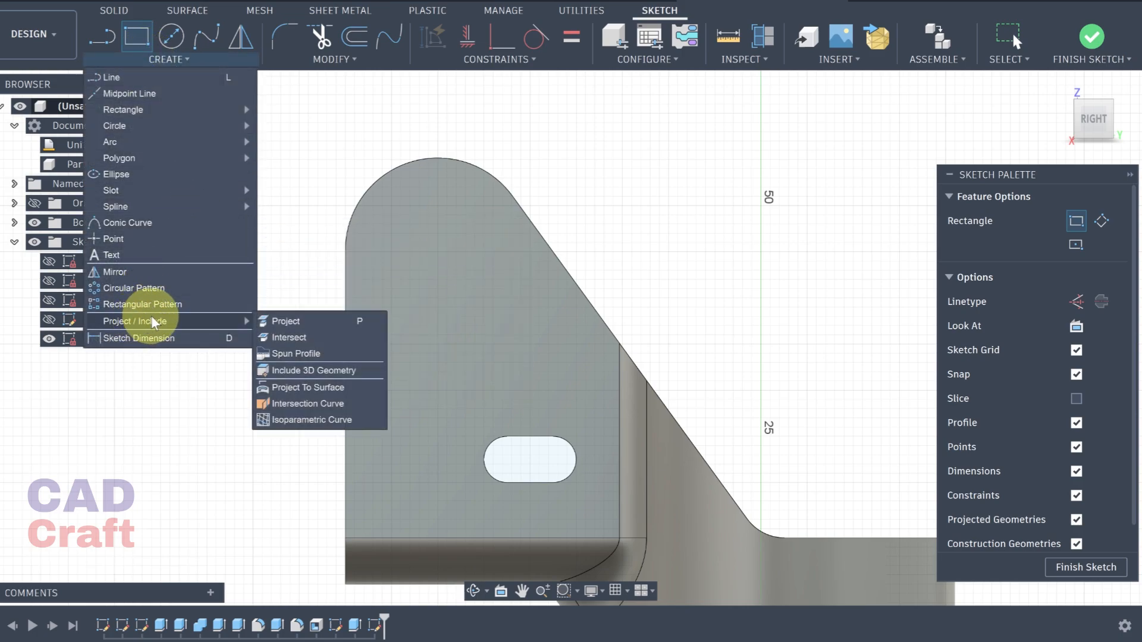
click(268, 323)
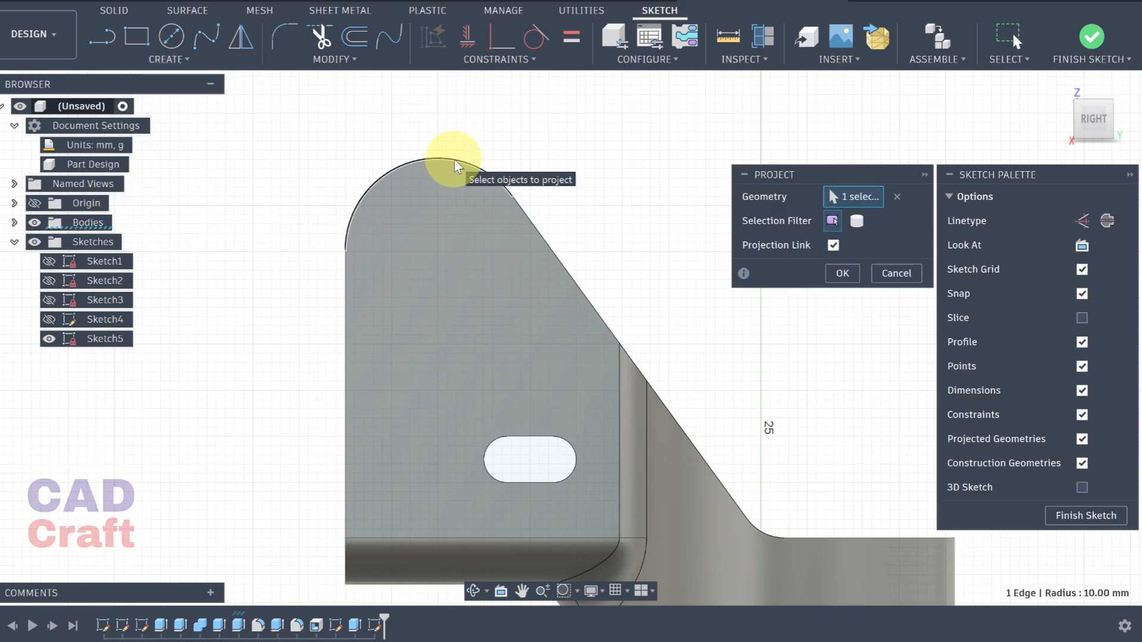
click(841, 274)
click(1087, 52)
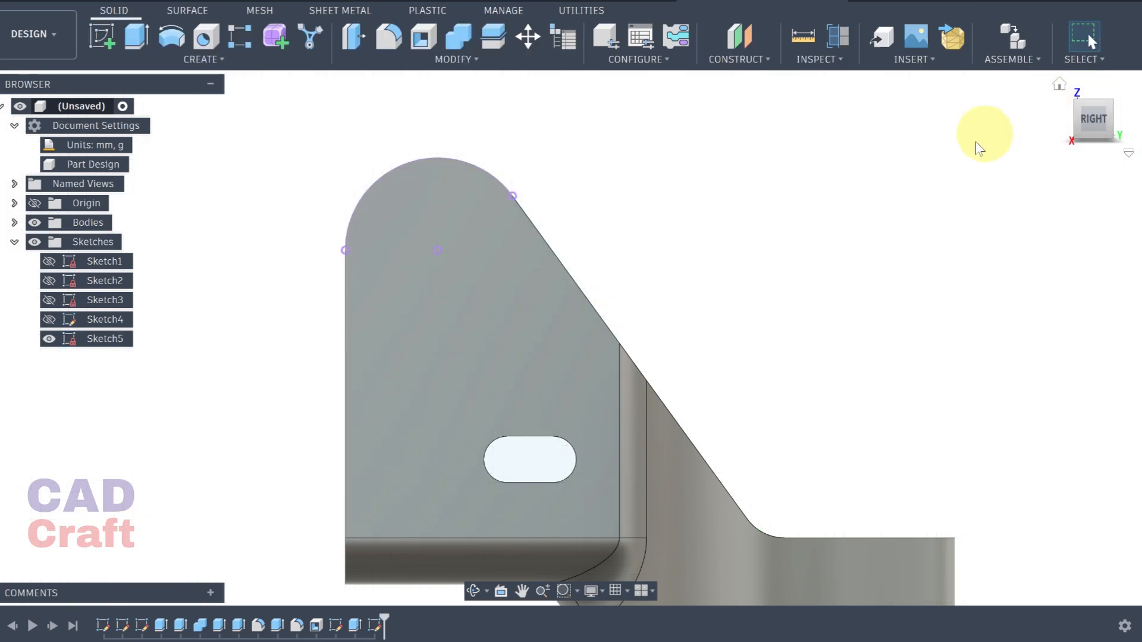
Step: Sketch a 10 mm diameter circle on the near side plate's outer face, centred on the projected top arc's centre, and finish the sketch
scroll(848, 248, down, 3)
mouse_move(840, 333)
shift+middle_down()
mouse_move(833, 357)
mouse_move(846, 370)
mouse_move(813, 292)
shift+middle_up()
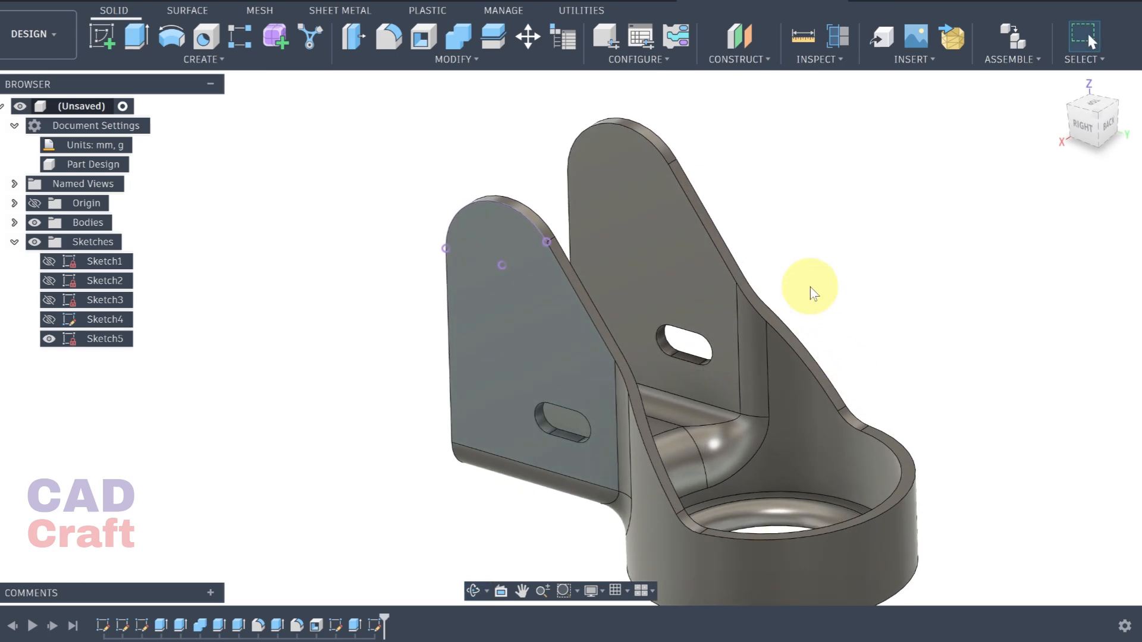
click(108, 44)
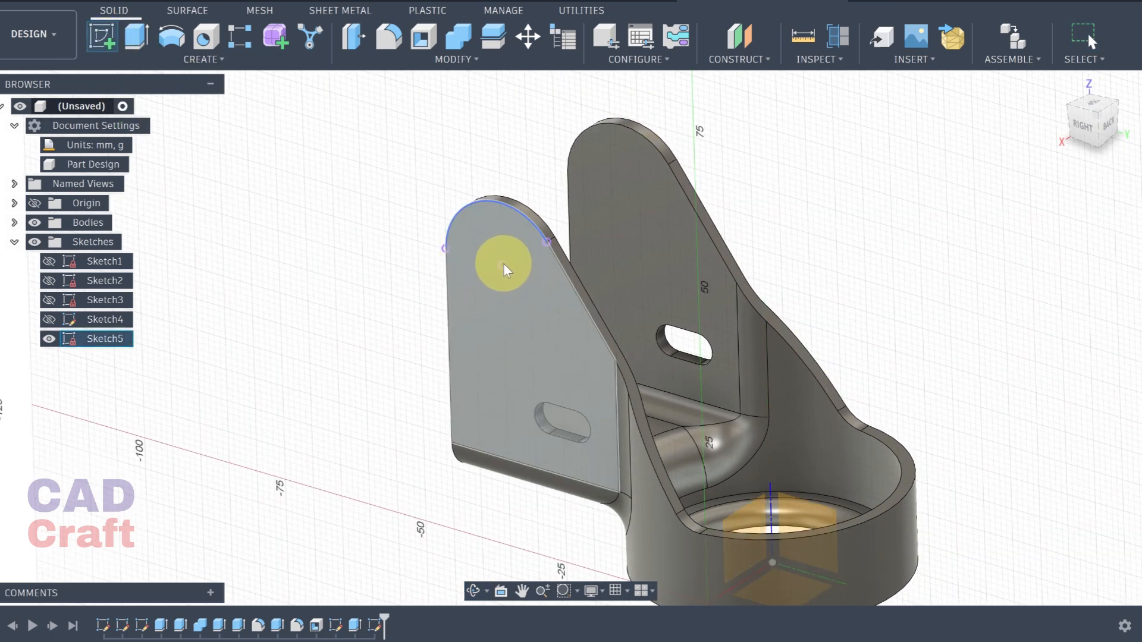
click(519, 297)
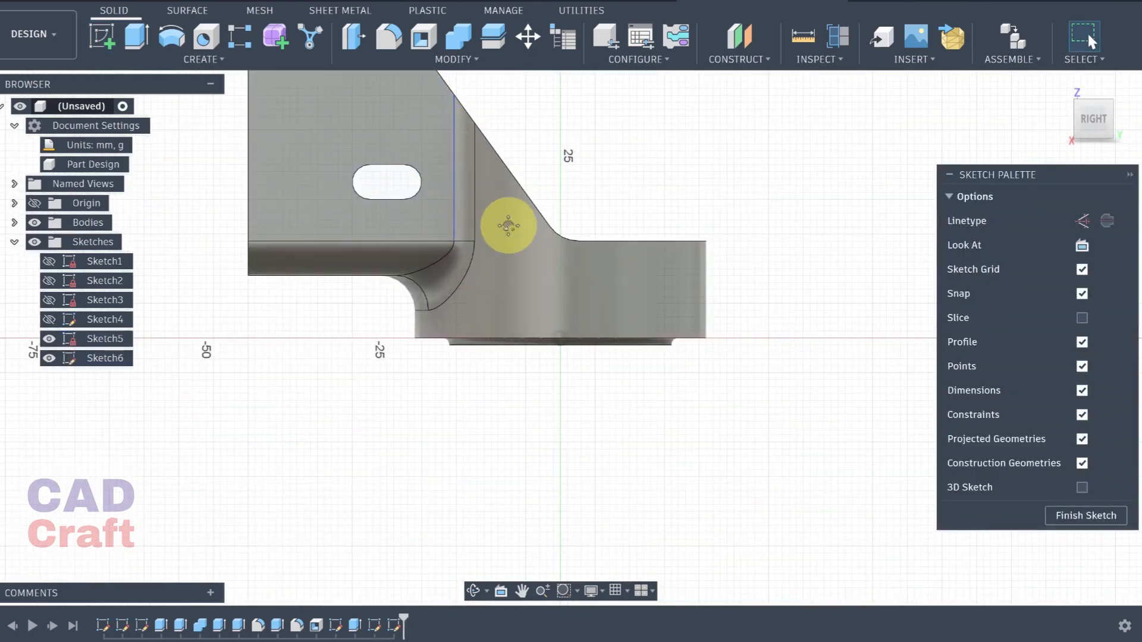
scroll(459, 224, up, 3)
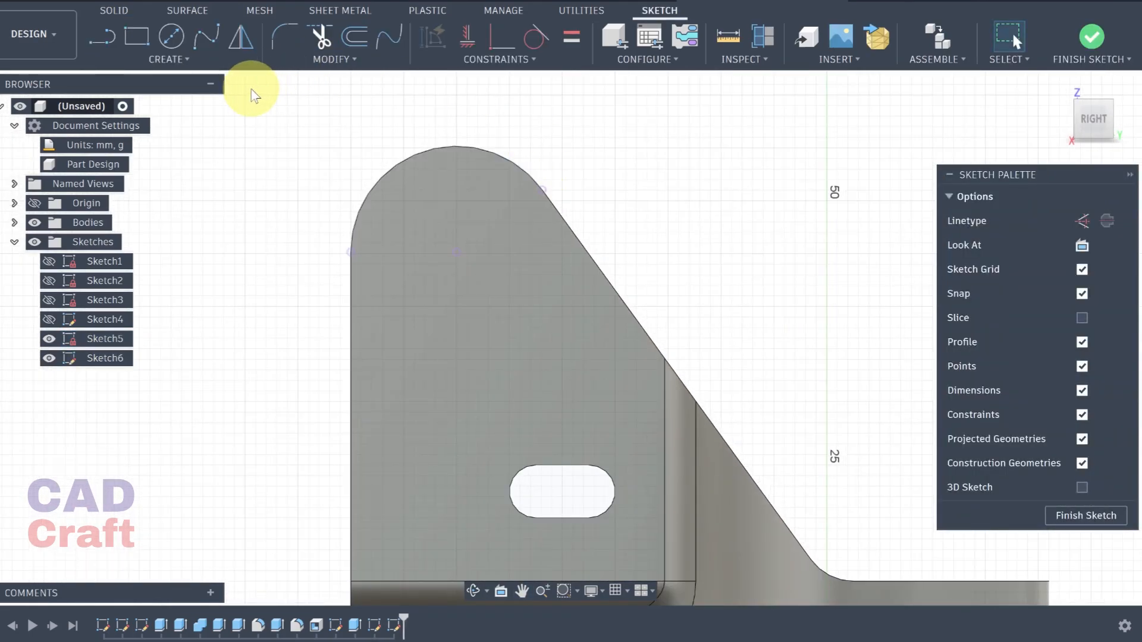
click(166, 40)
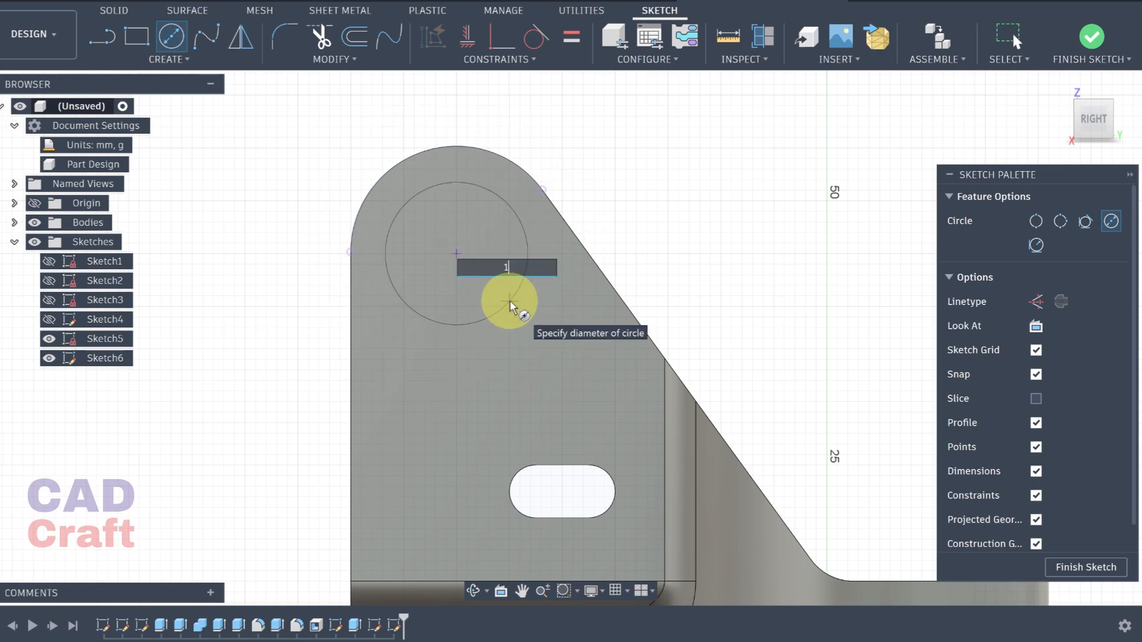
key(Return)
key(Escape)
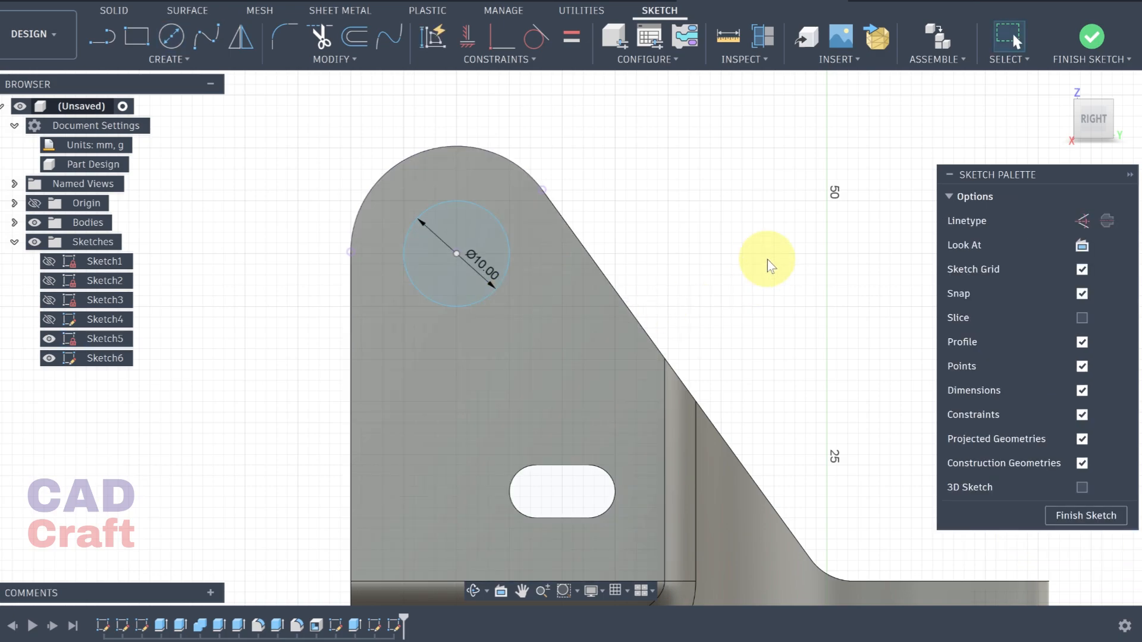
mouse_move(764, 258)
shift+middle_down()
mouse_move(792, 266)
mouse_move(759, 301)
mouse_move(790, 306)
mouse_move(747, 262)
shift+middle_up()
click(1091, 37)
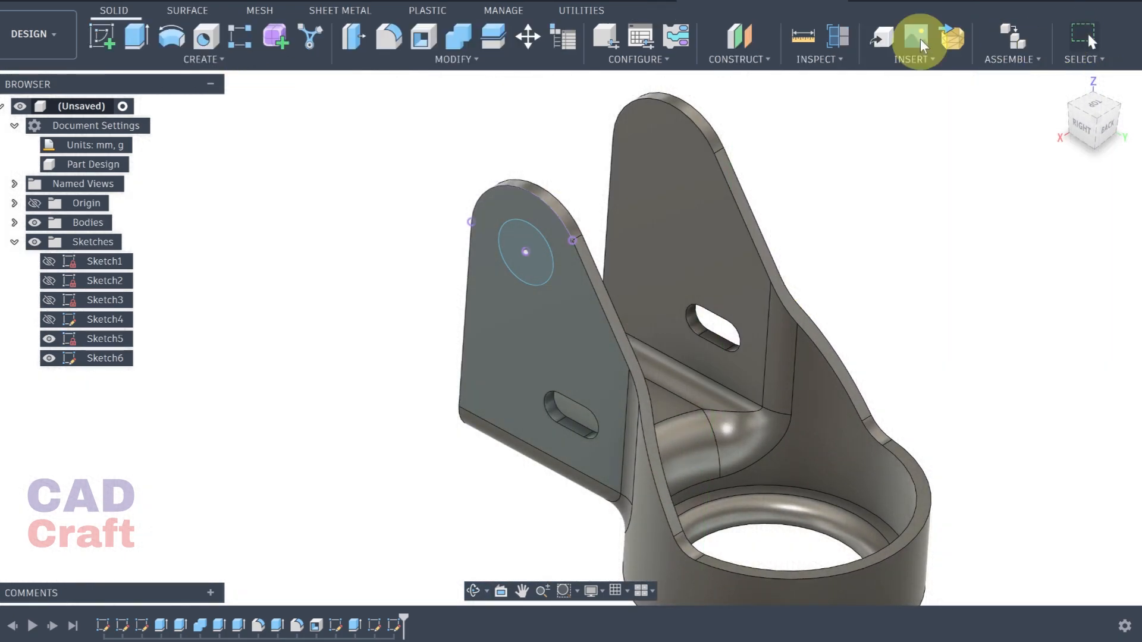
Step: Extrude only the circle profile symmetrically 57 mm as a cut through both side plates
click(145, 42)
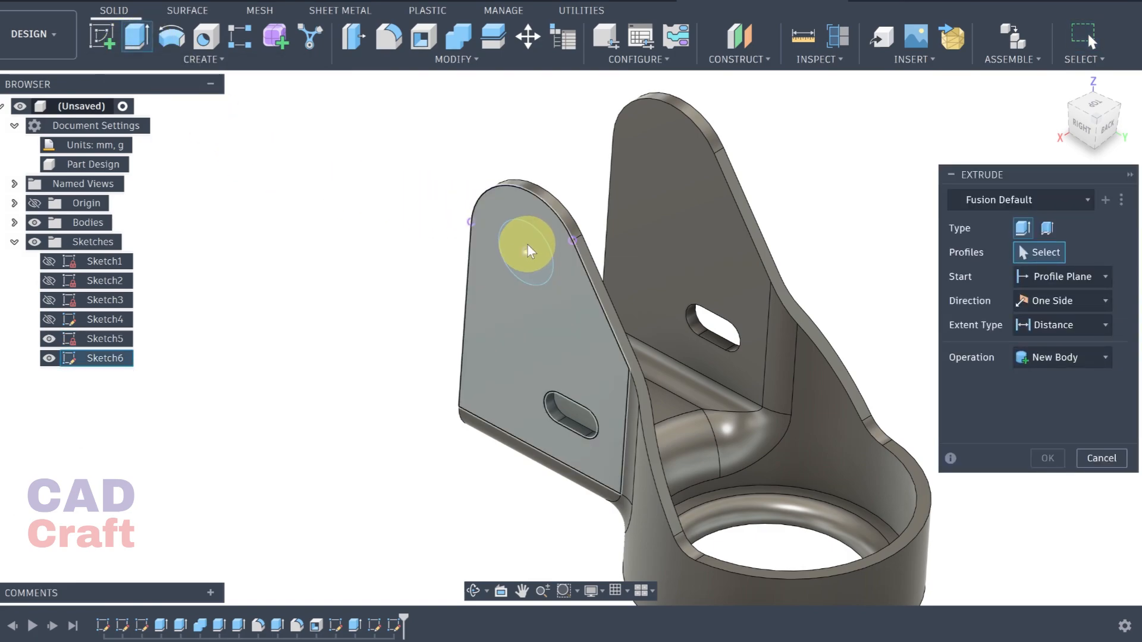
click(528, 241)
click(521, 251)
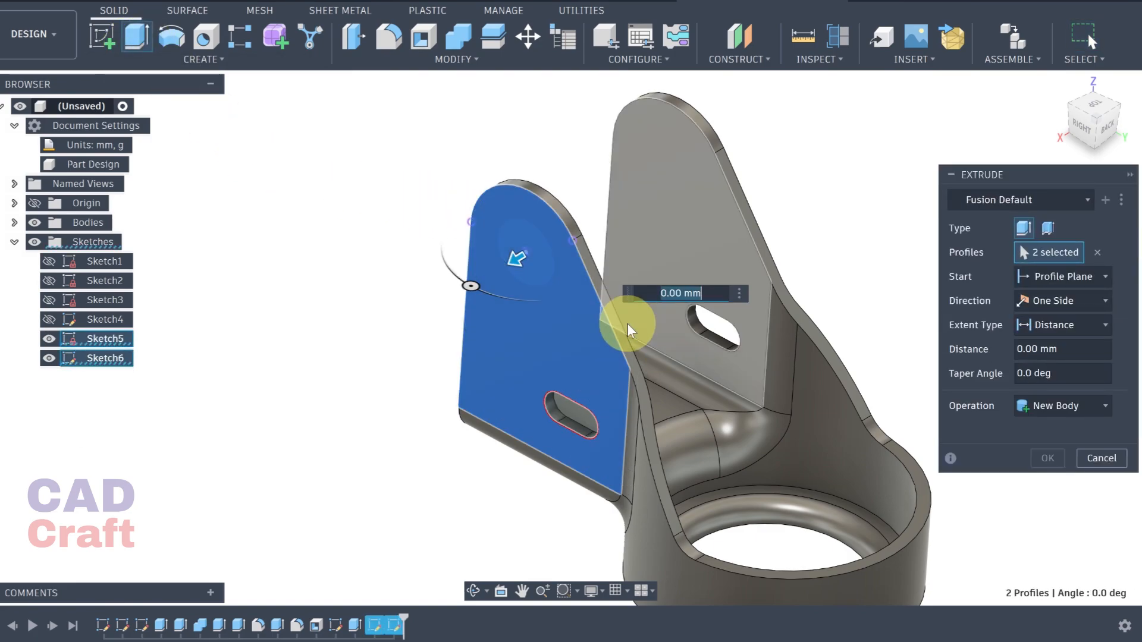
click(581, 306)
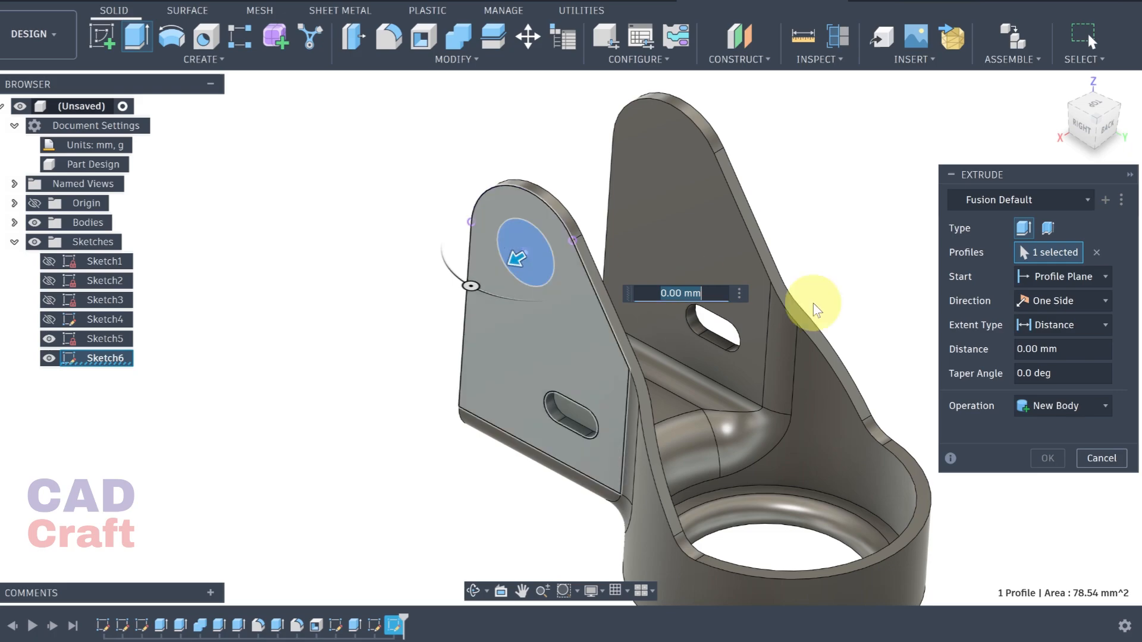
click(1059, 301)
click(1019, 362)
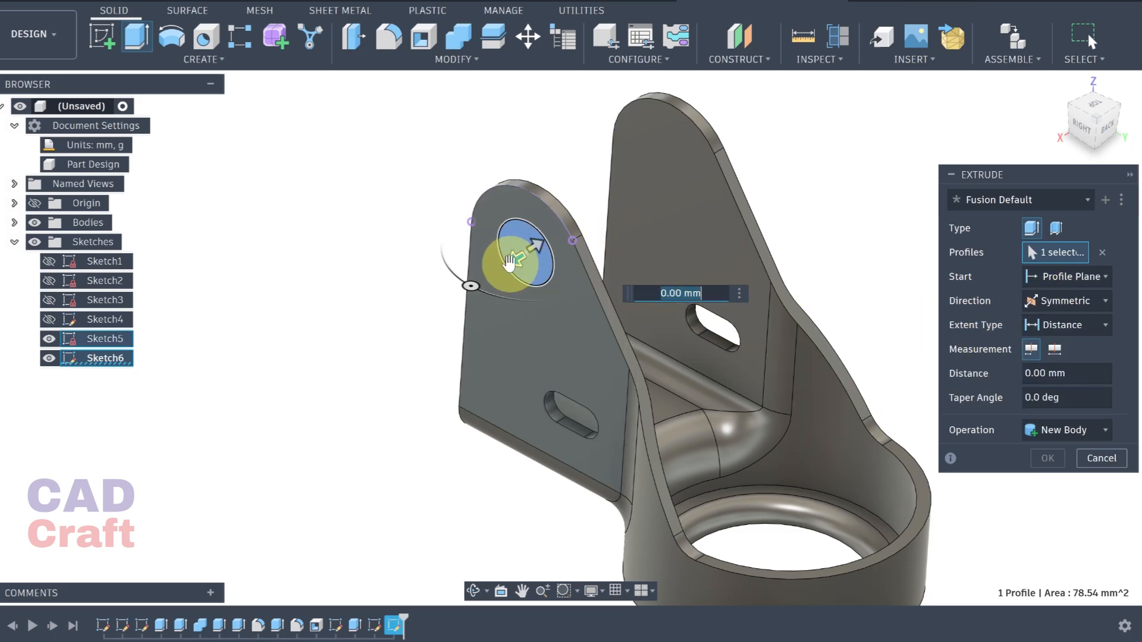
drag(515, 261, 199, 362)
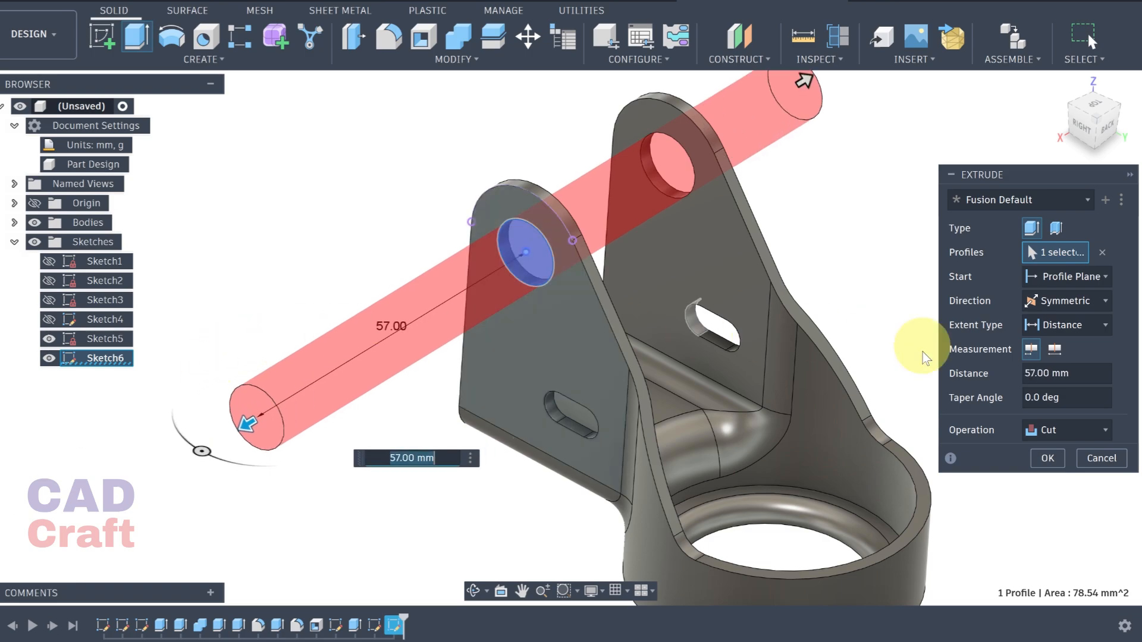
click(1057, 462)
middle_drag(963, 339, 826, 301)
scroll(891, 320, down, 1)
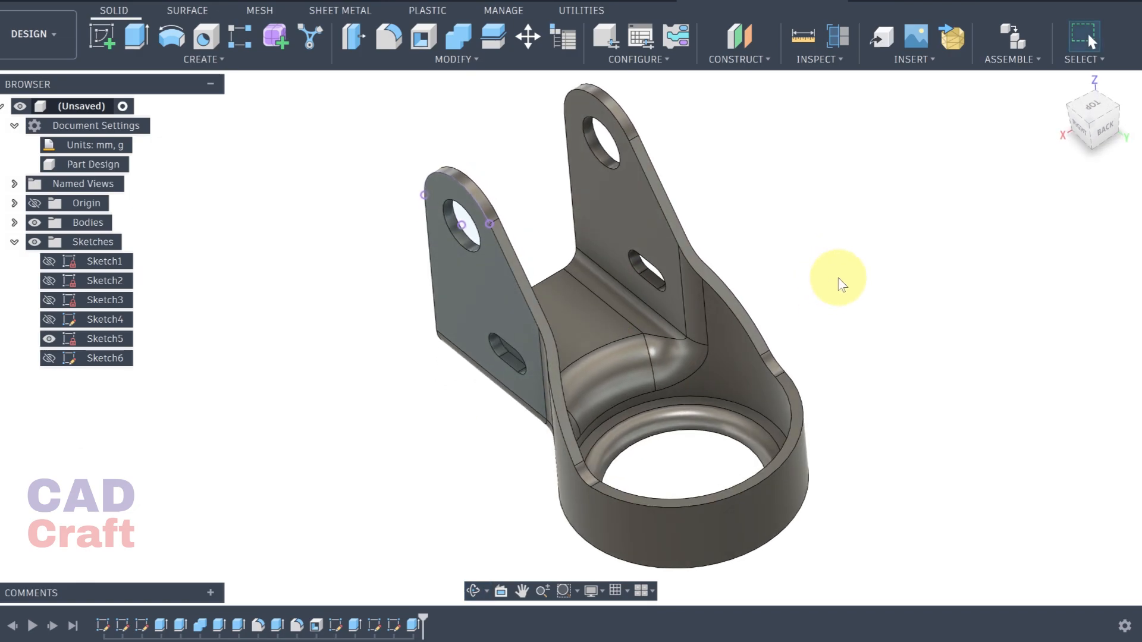
Step: Apply the Aluminum - Anodized Glossy (Blue) appearance from the metal library to the whole bracket body
click(457, 59)
click(376, 390)
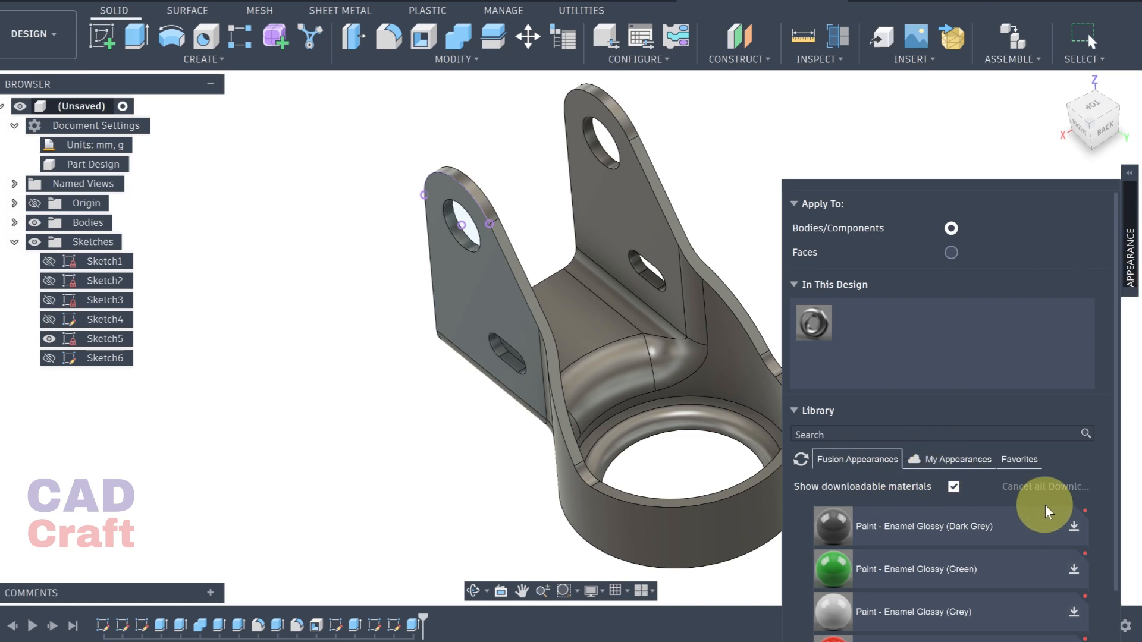
scroll(999, 511, up, 4)
scroll(911, 542, down, 1)
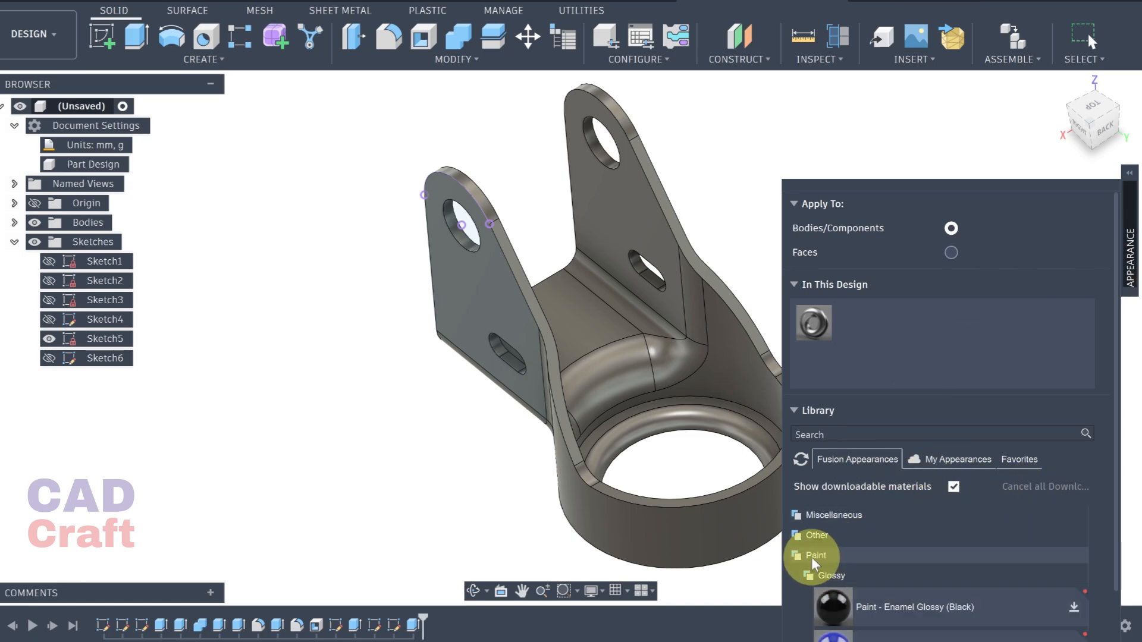
scroll(833, 562, up, 10)
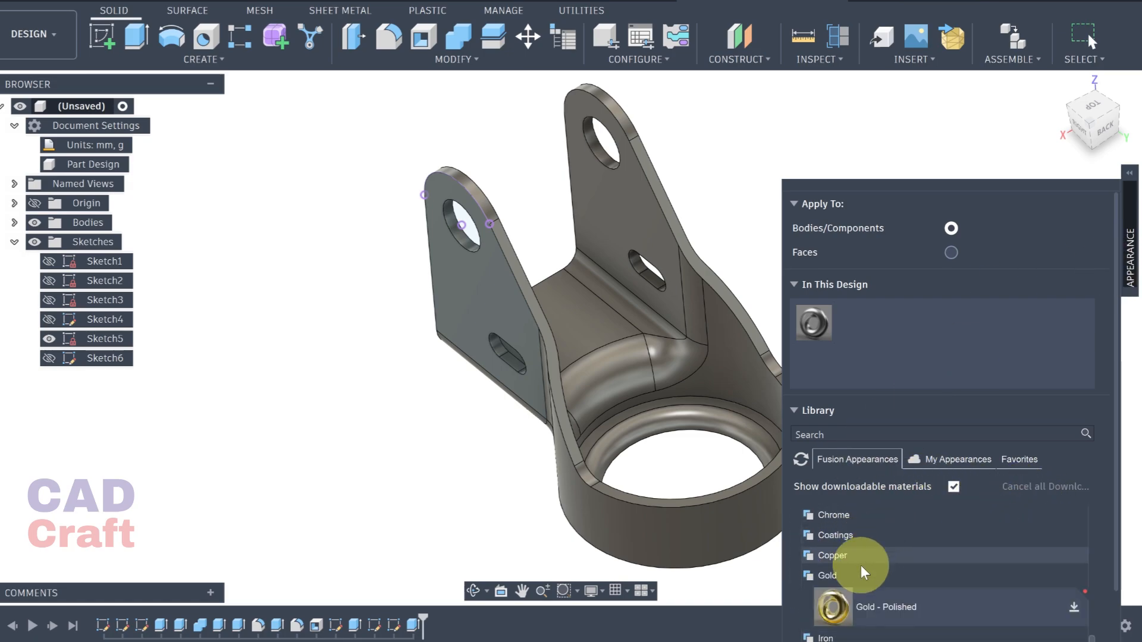
click(864, 572)
scroll(889, 568, up, 2)
scroll(875, 569, up, 1)
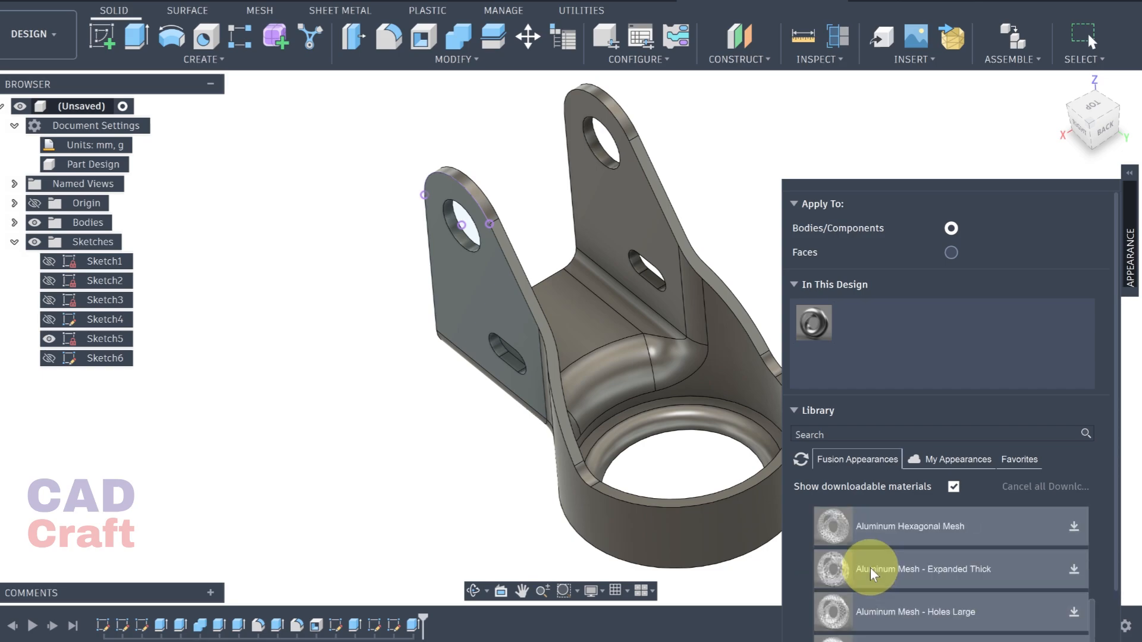
scroll(869, 567, up, 5)
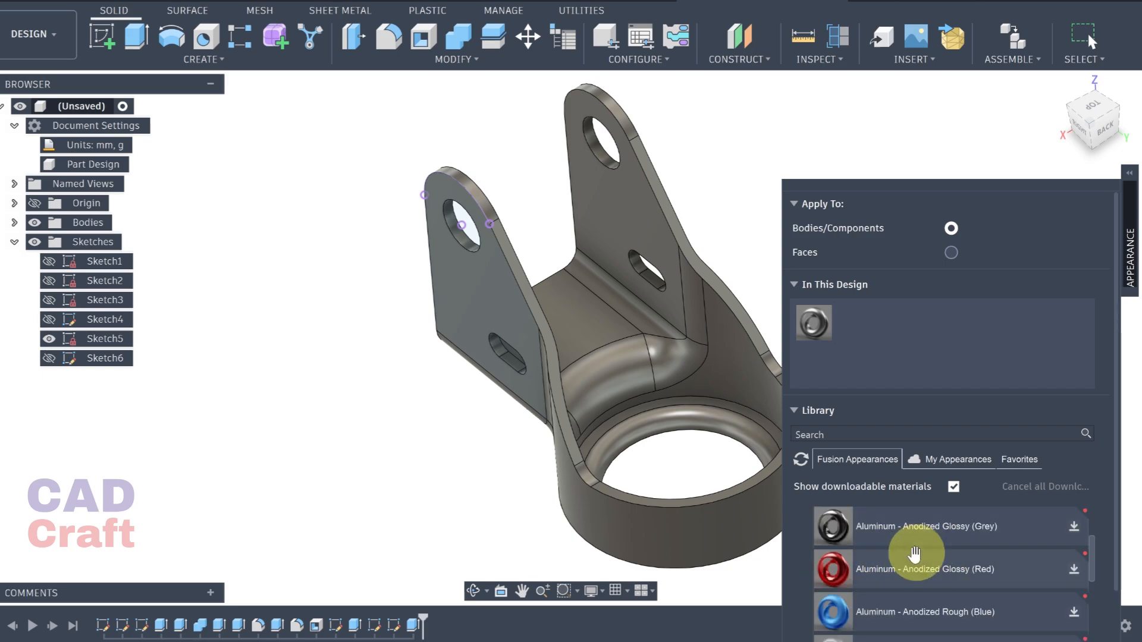
scroll(888, 572, up, 2)
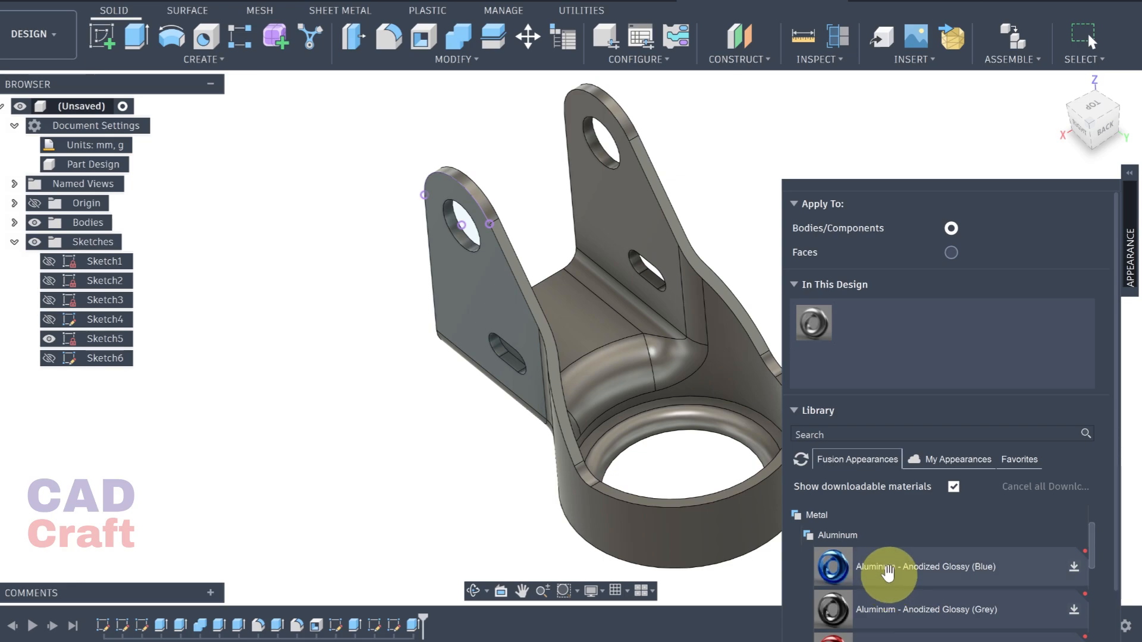
drag(888, 572, 694, 404)
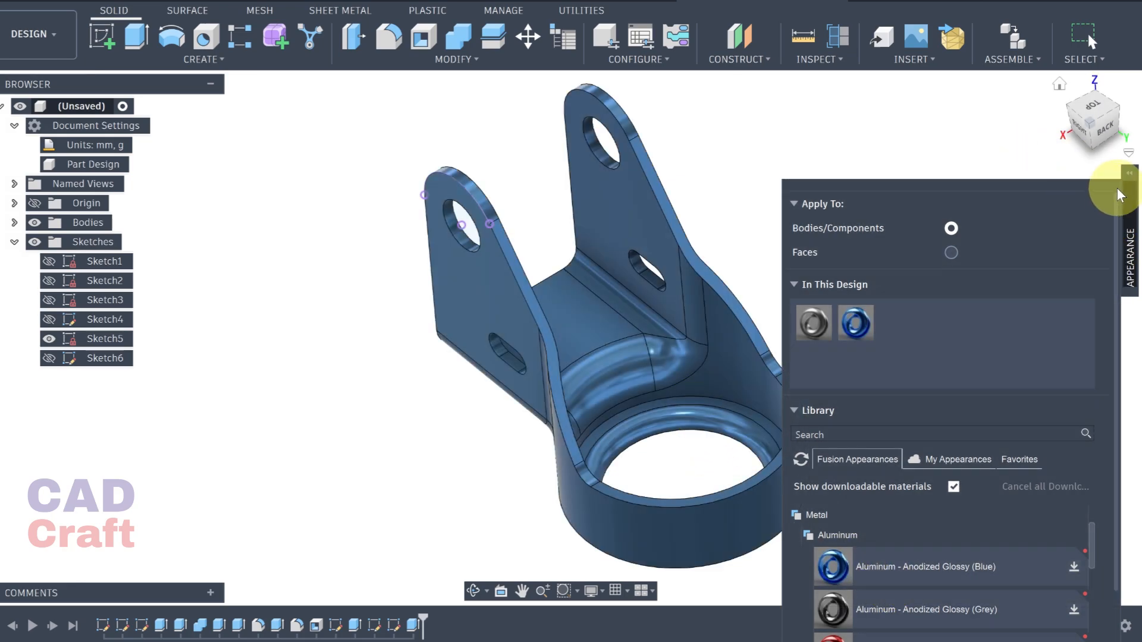
click(1127, 172)
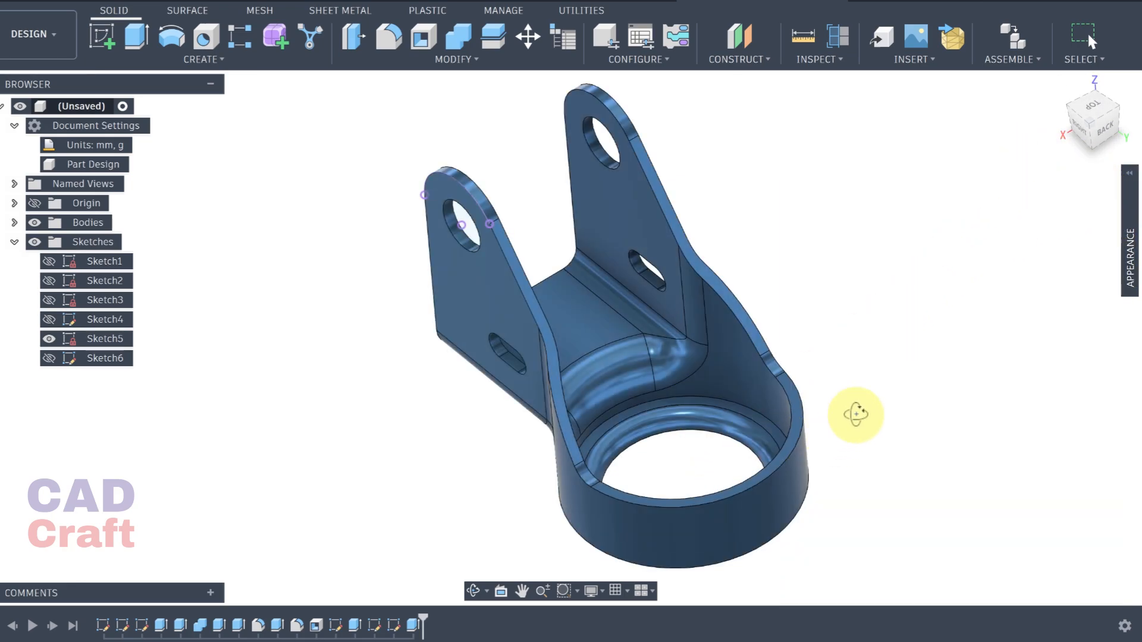
shift+middle_drag(856, 414, 843, 376)
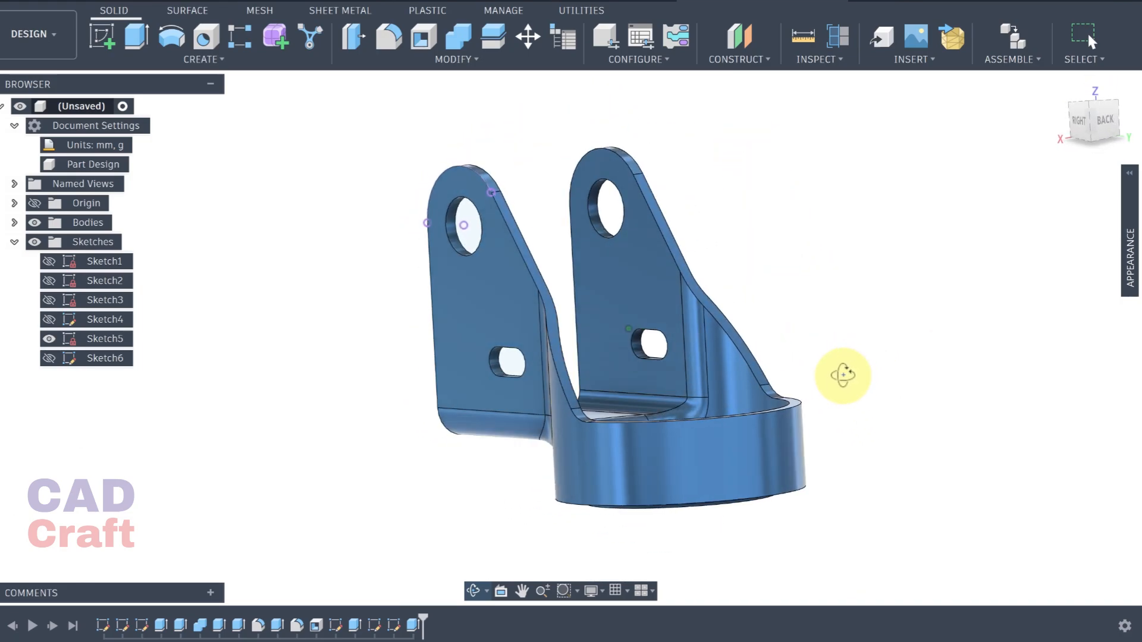